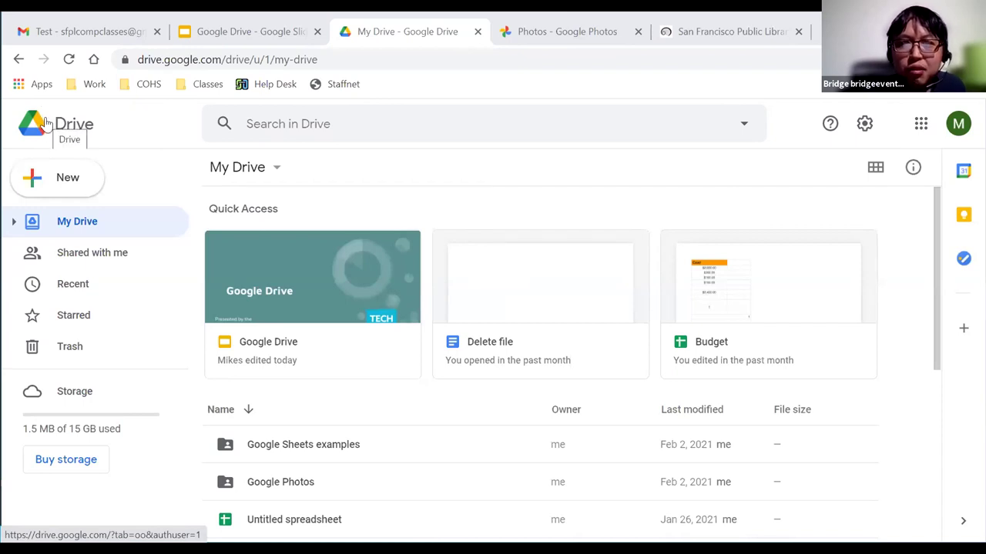
click(48, 127)
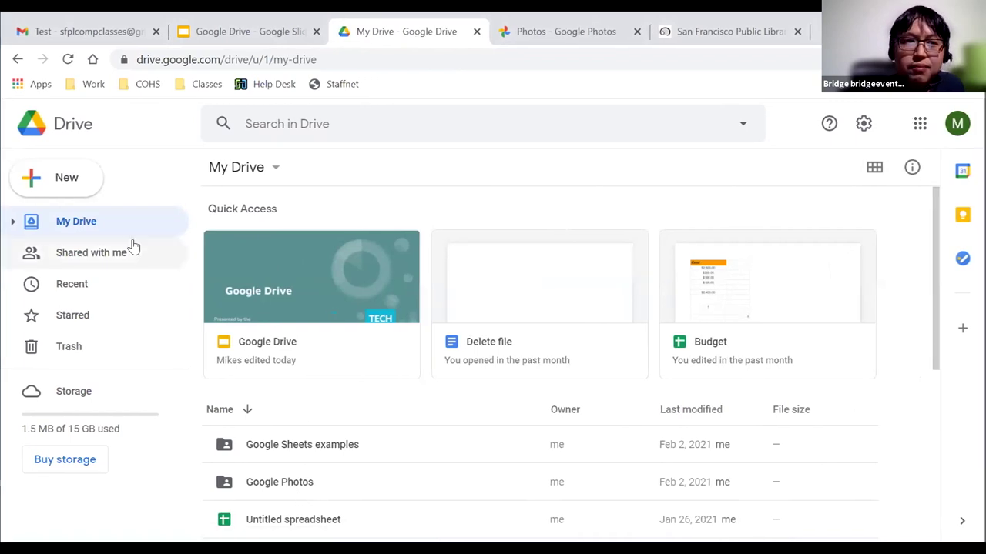
click(62, 189)
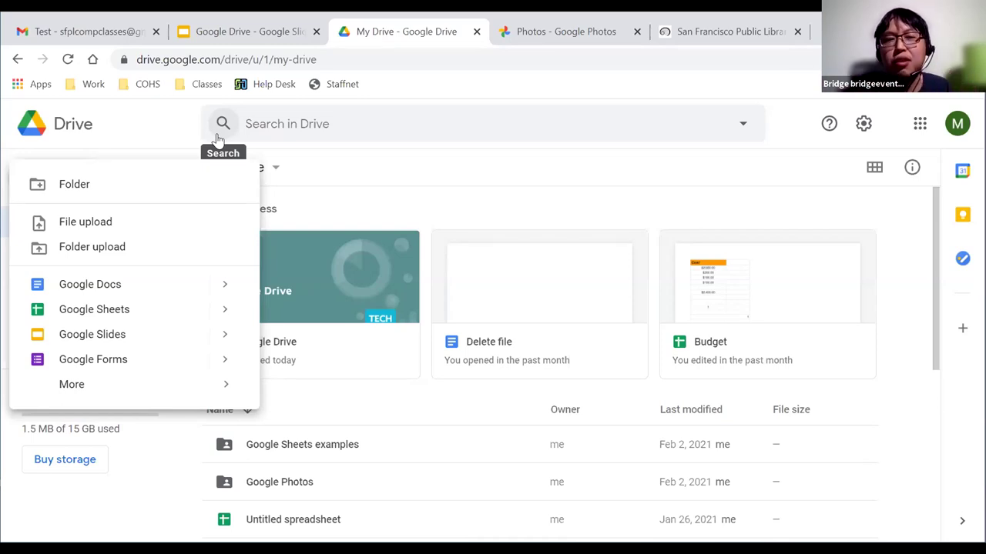
click(104, 148)
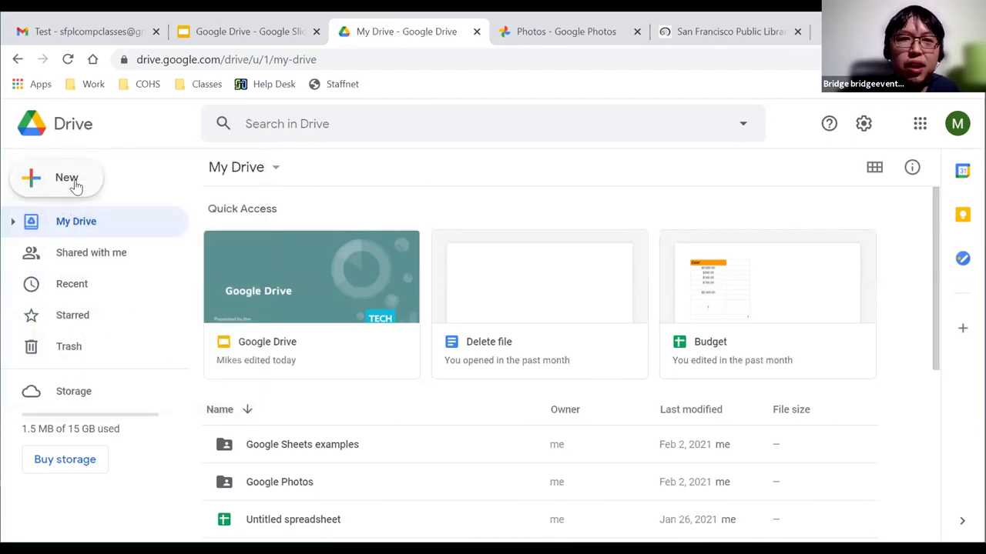
Create a new folder named "Test folder 2" in My Drive.
click(67, 188)
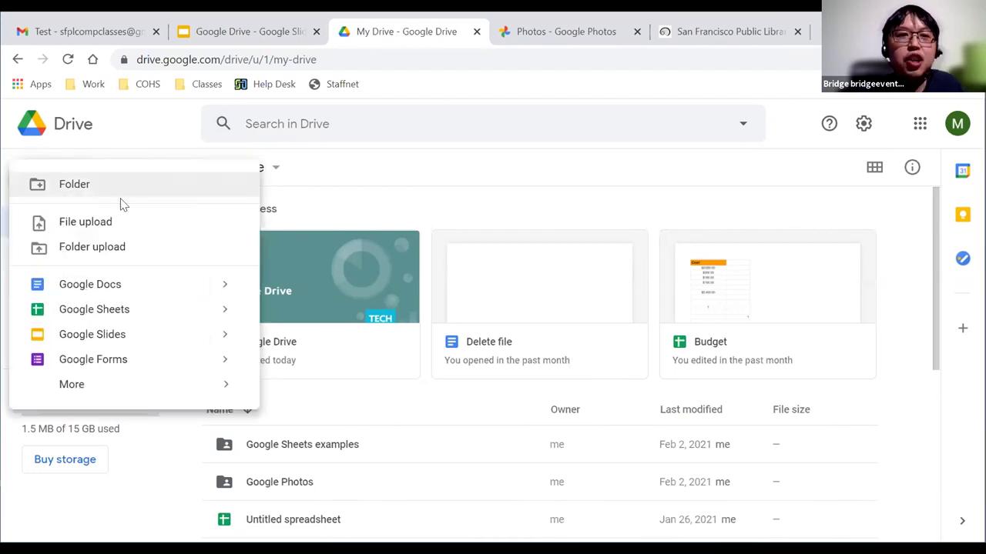
click(80, 188)
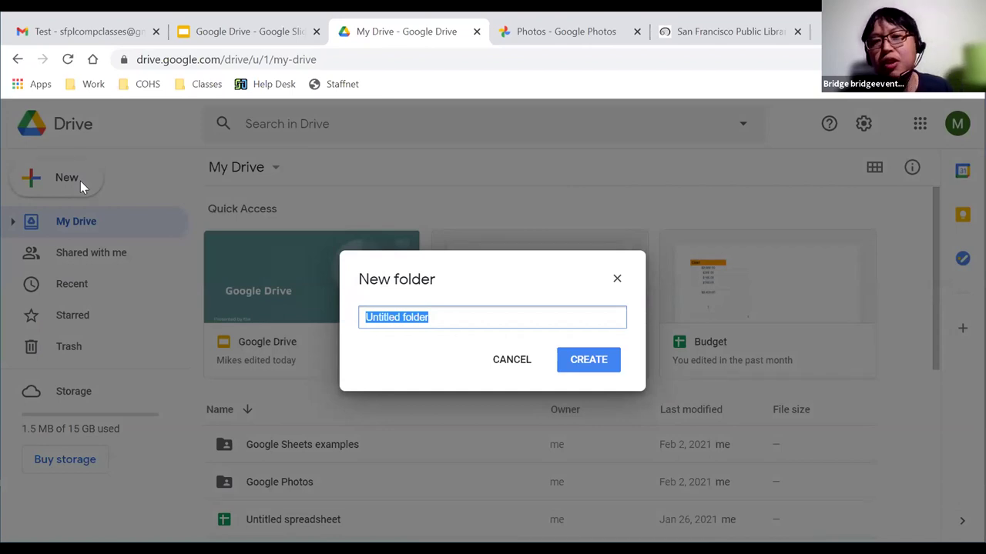
text(Test )
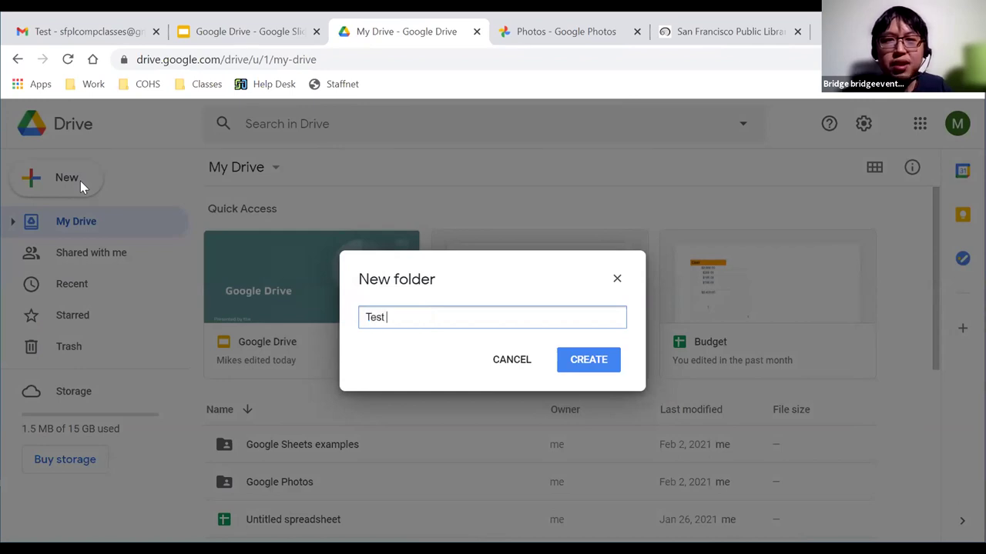
text(folder 2)
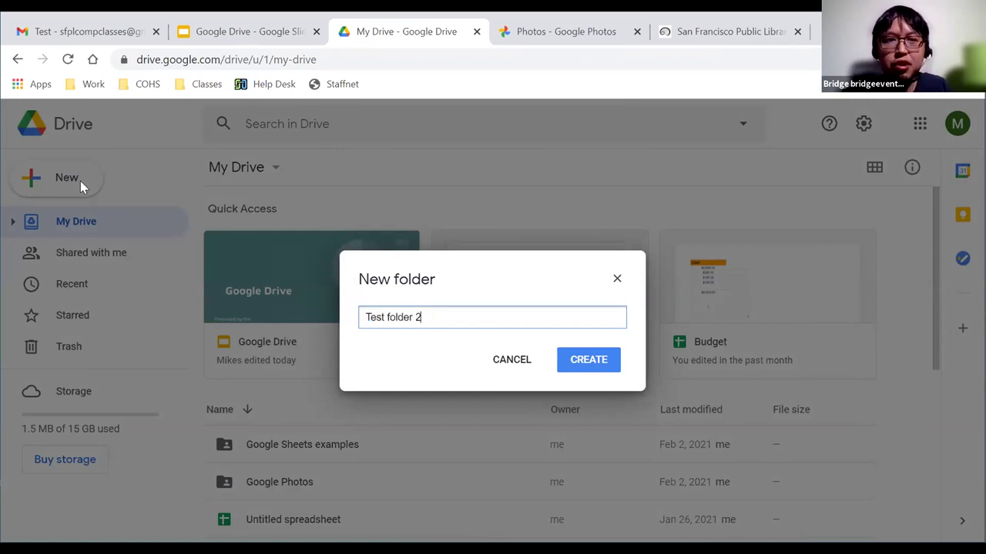
click(587, 367)
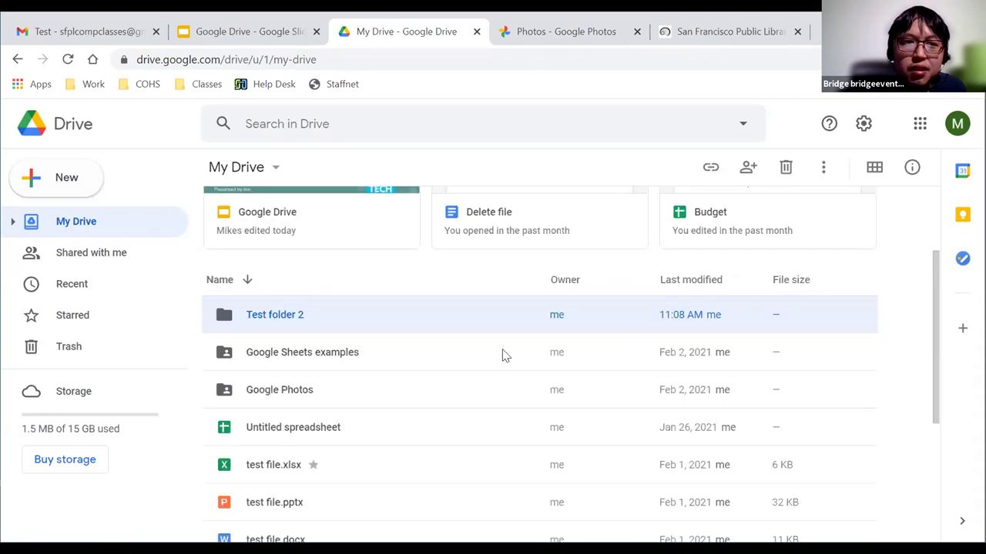
Switch the date column of the My Drive file list to "Last modified by me".
drag(931, 322, 930, 354)
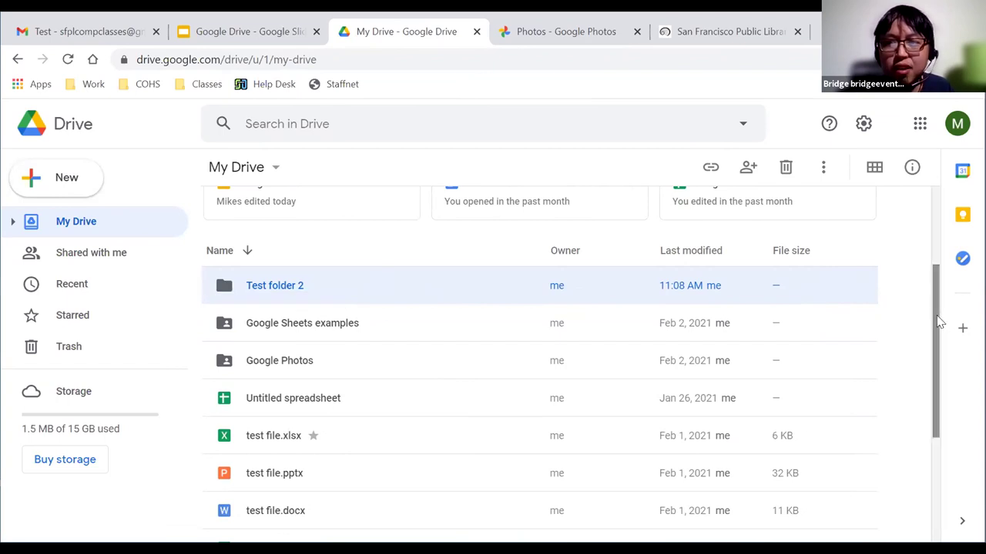
drag(937, 325, 889, 312)
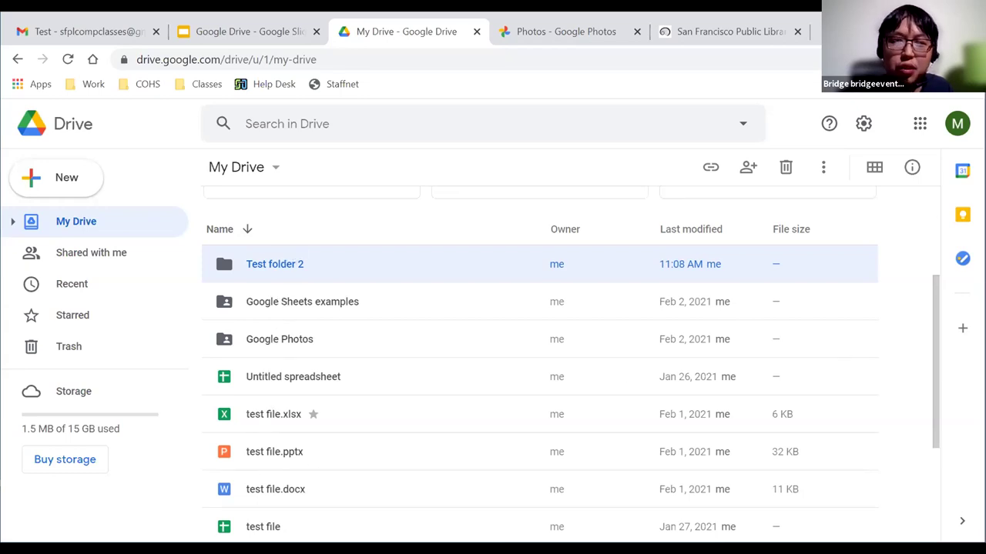
mouse_move(939, 304)
mouse_down()
mouse_move(935, 267)
mouse_move(939, 317)
mouse_up()
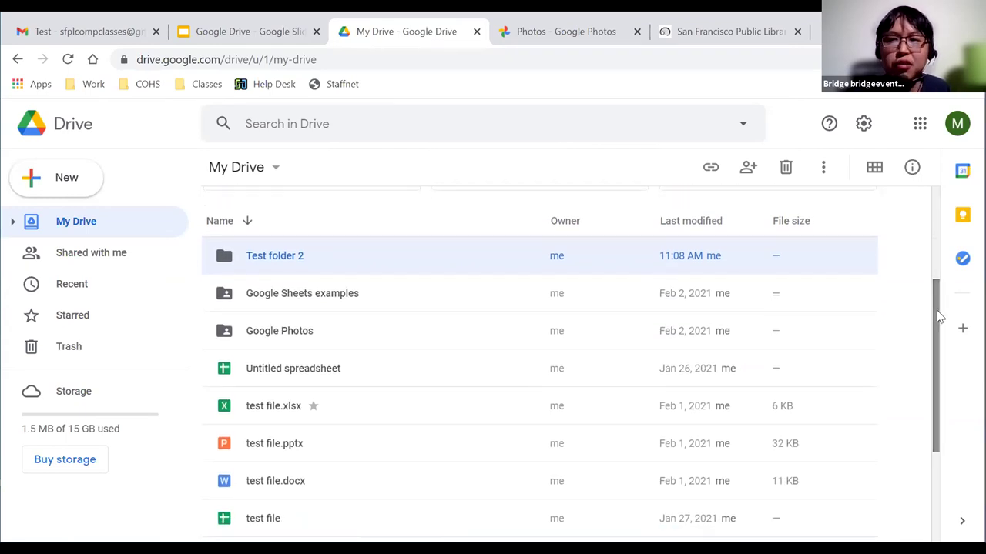
drag(940, 317, 937, 258)
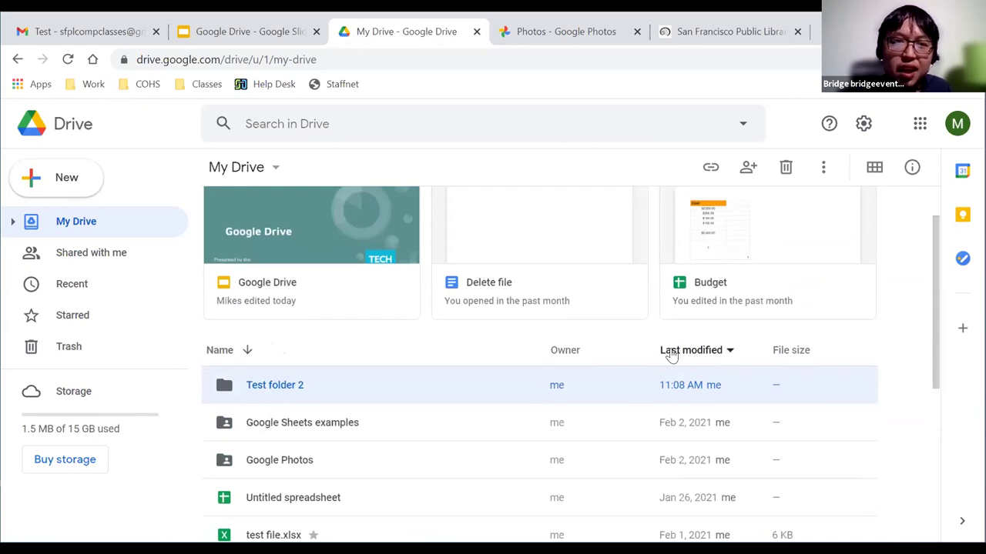
click(729, 354)
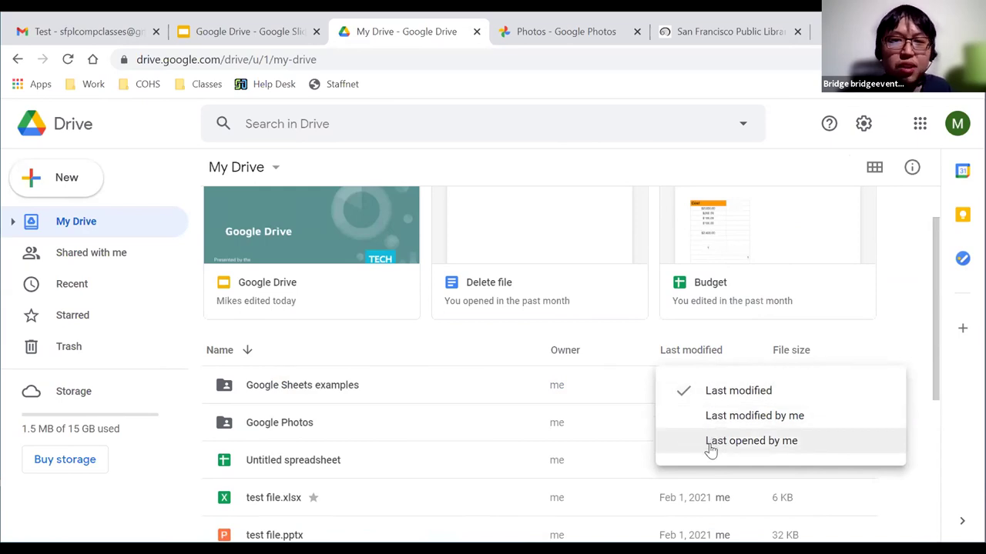
click(935, 316)
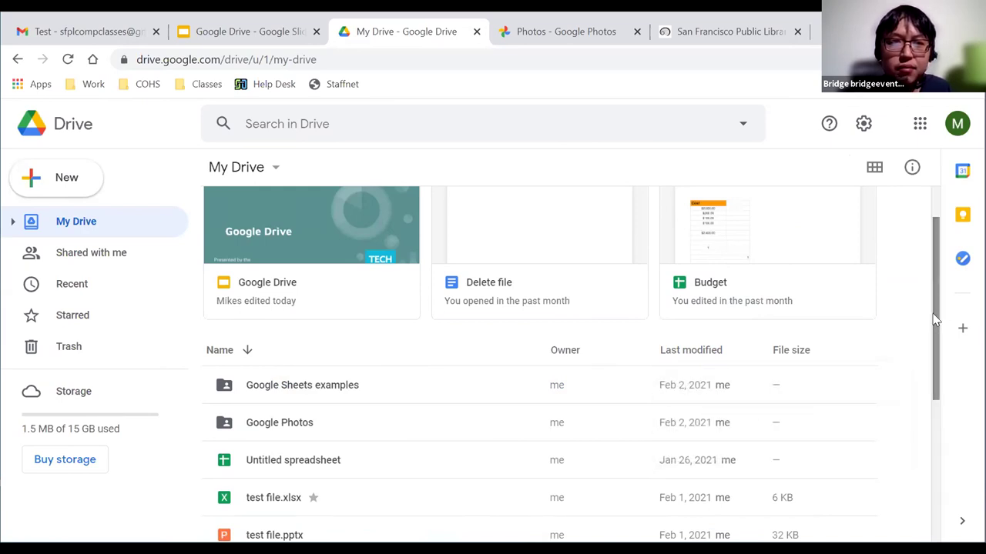
drag(934, 314, 931, 335)
scroll(930, 335, down, 2)
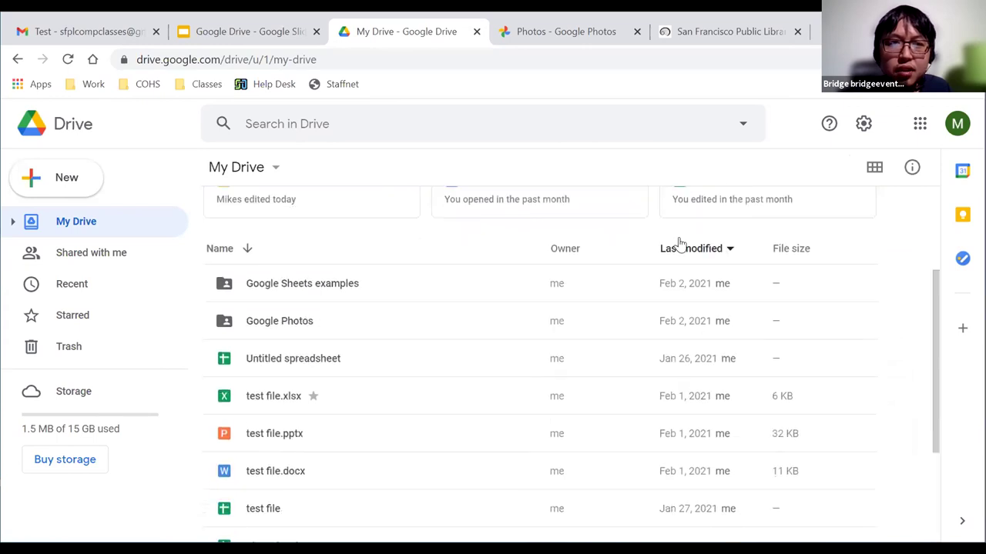
click(685, 263)
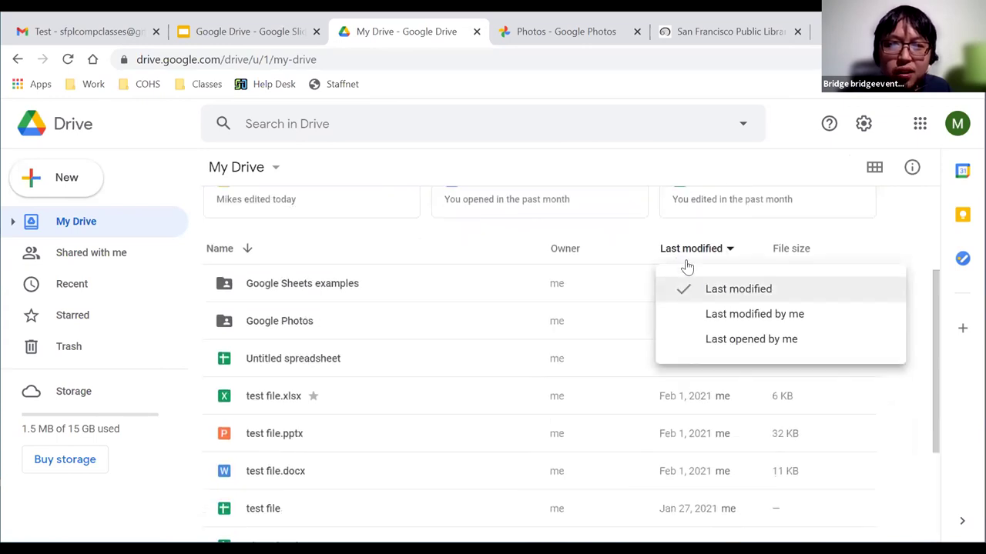
click(705, 314)
drag(930, 320, 927, 266)
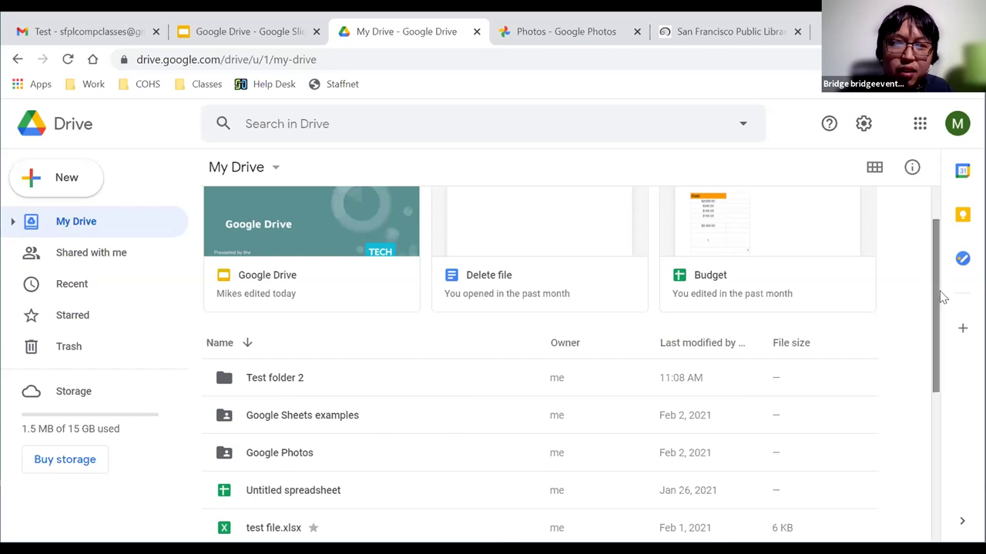
drag(935, 326, 943, 372)
scroll(944, 374, down, 2)
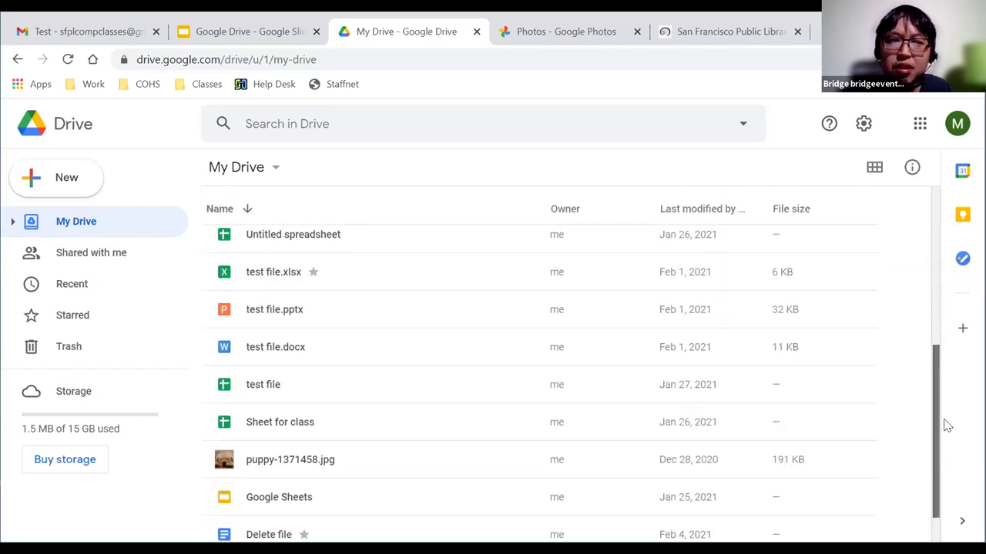
drag(947, 420, 946, 322)
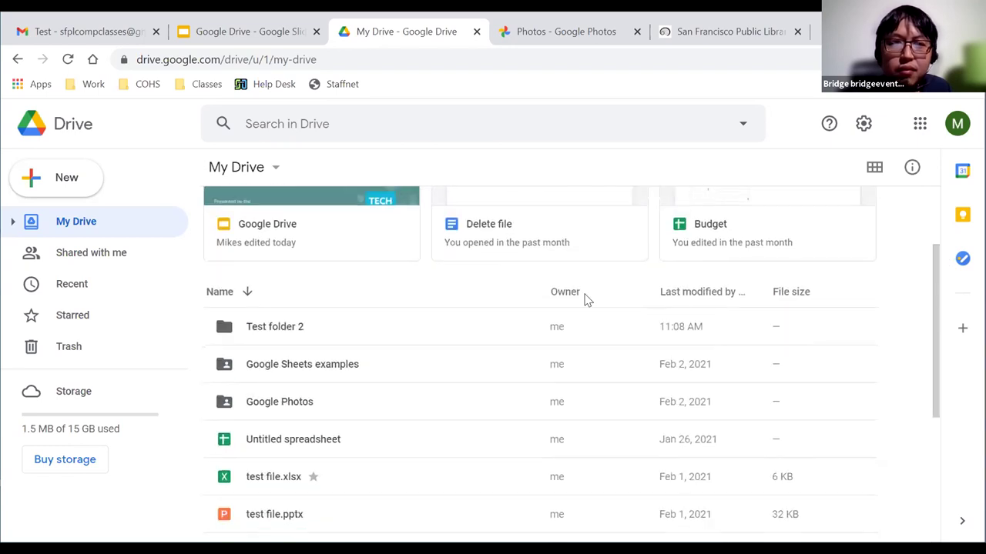
Review the contents of the Shared with me, Recent, Starred and Trash views one after another.
click(72, 261)
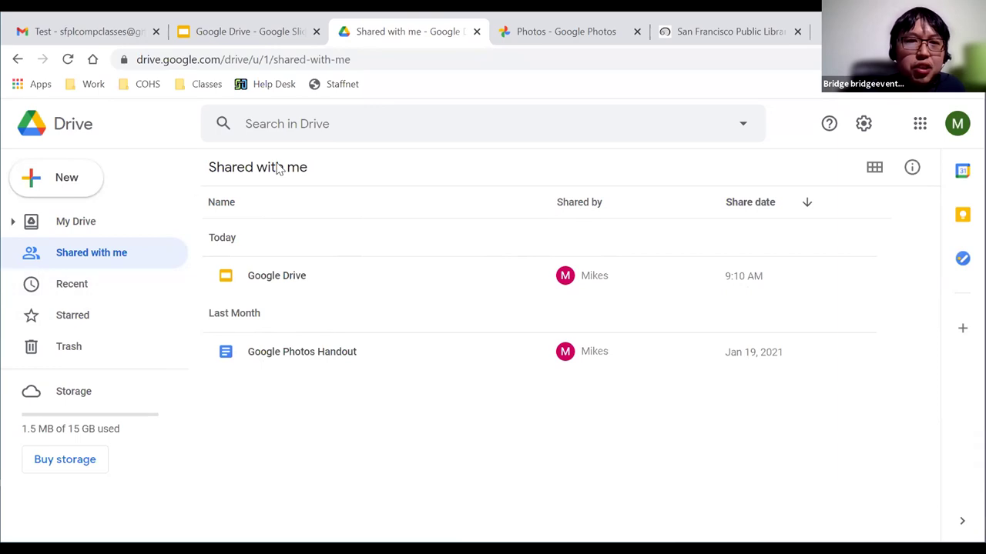
click(63, 287)
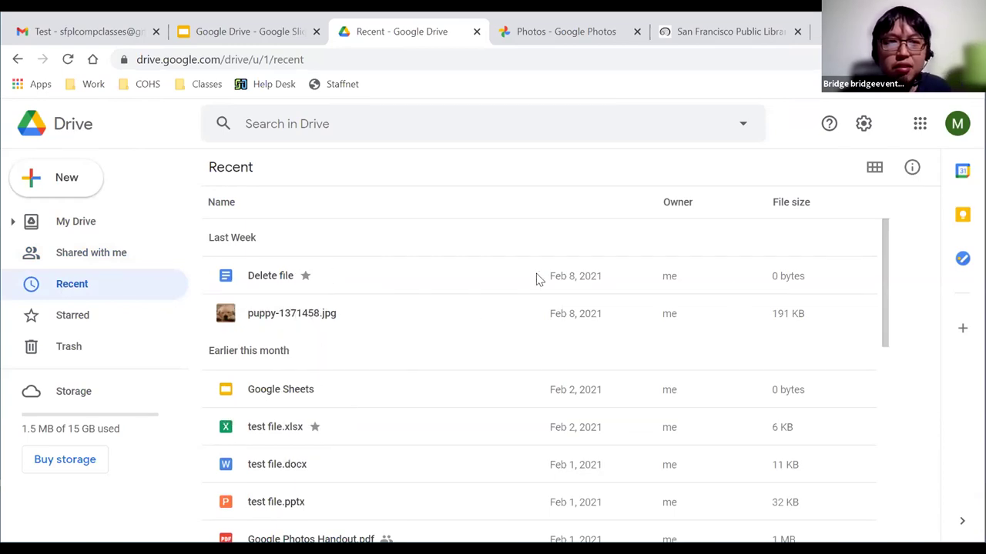
scroll(884, 267, down, 1)
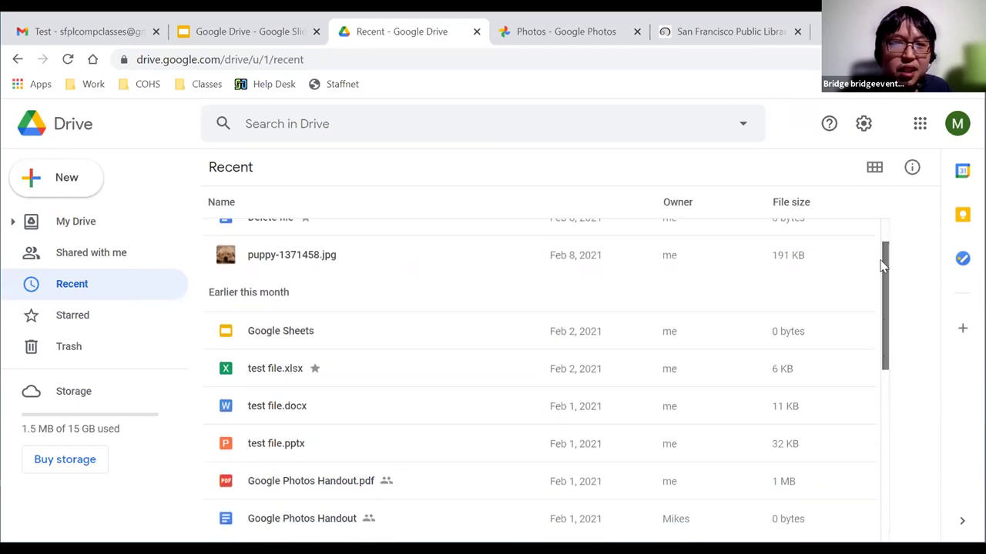
scroll(882, 266, up, 1)
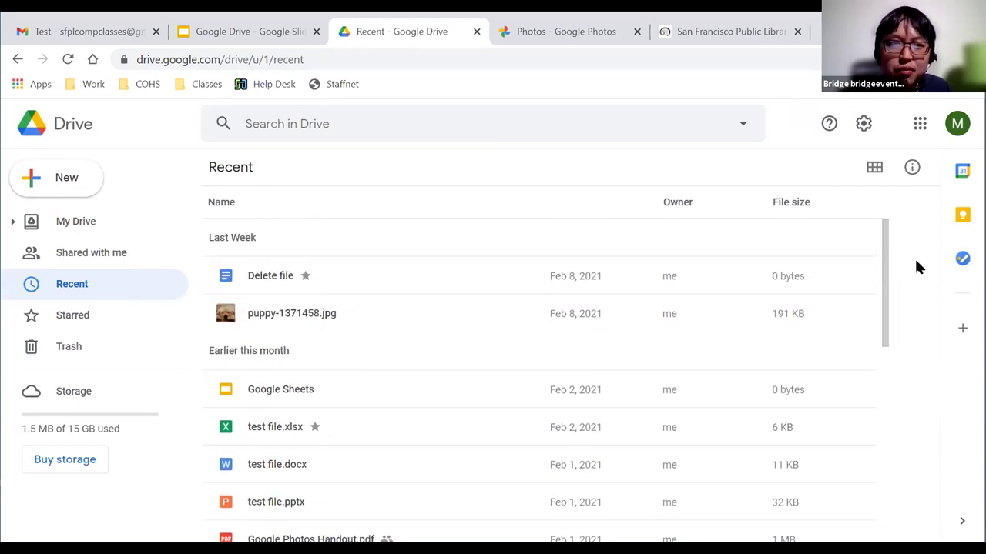
click(68, 323)
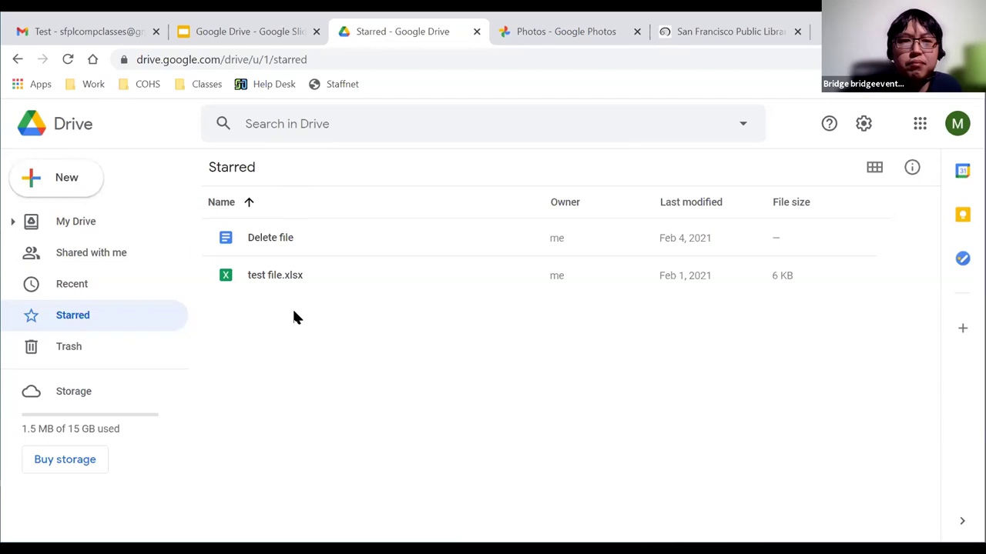
click(65, 356)
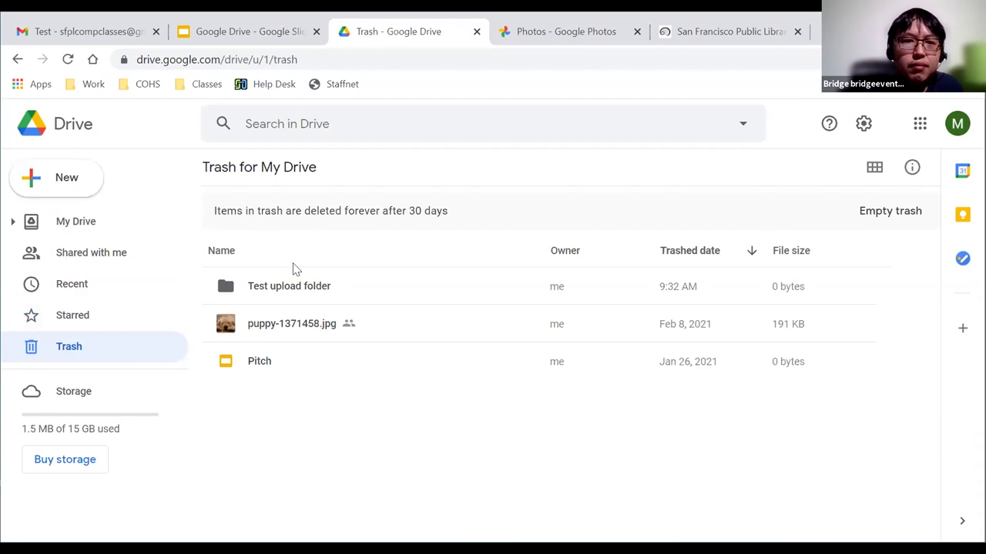
Open the Storage view and look through the files listed by storage used.
click(61, 399)
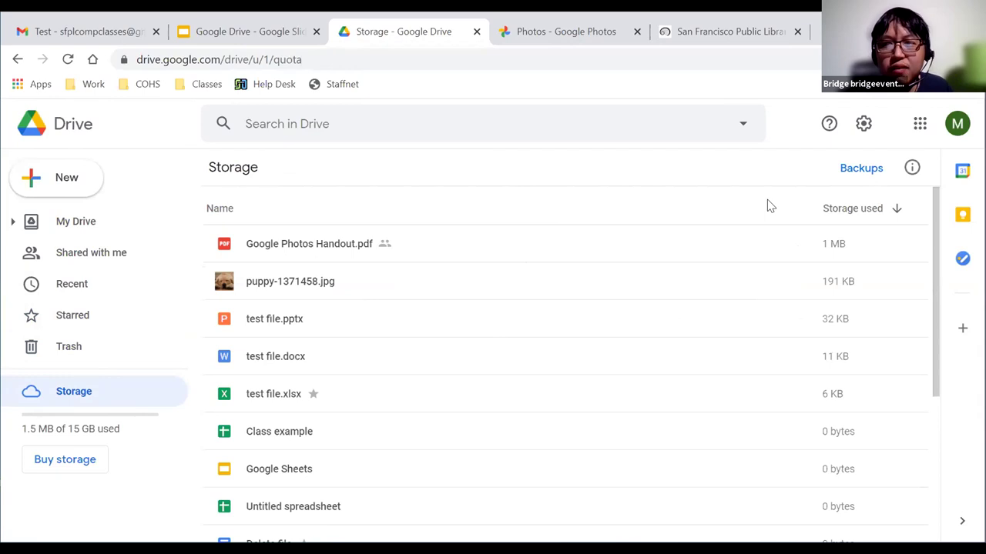
mouse_move(934, 273)
mouse_down()
mouse_move(923, 328)
mouse_move(924, 423)
mouse_move(932, 259)
mouse_up()
drag(938, 316, 932, 270)
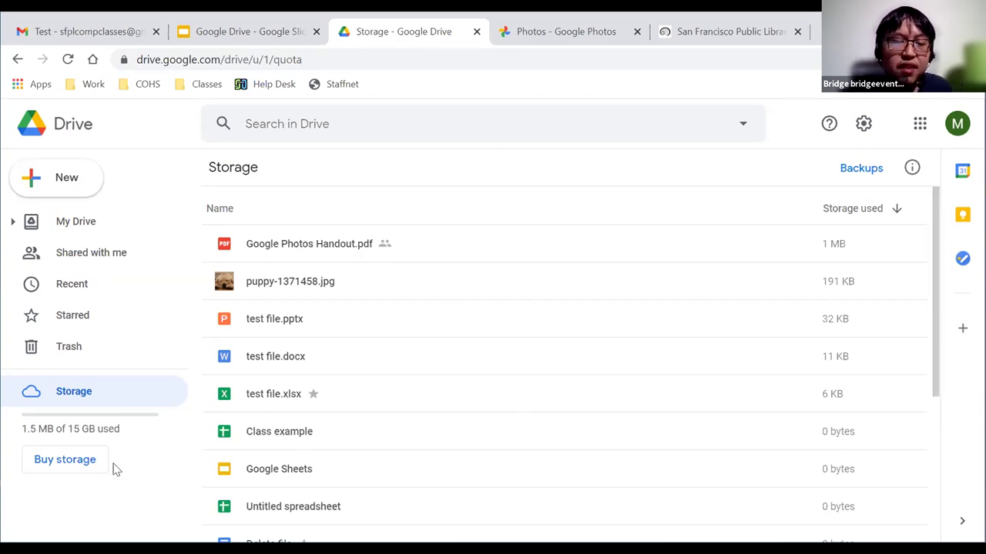
Review the Google One plans for buying more storage, and close the plans page.
click(41, 460)
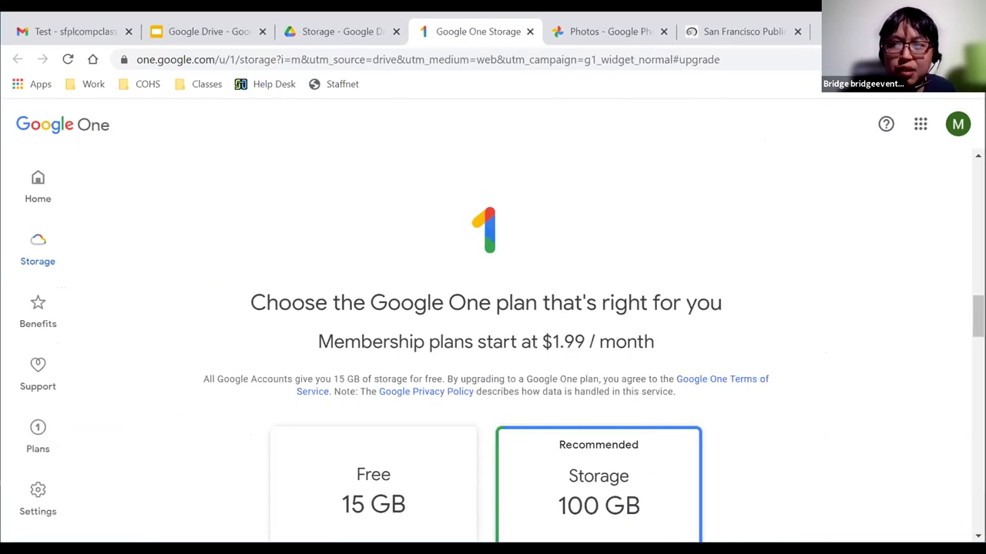
scroll(977, 317, down, 1)
scroll(977, 319, down, 4)
scroll(978, 320, up, 4)
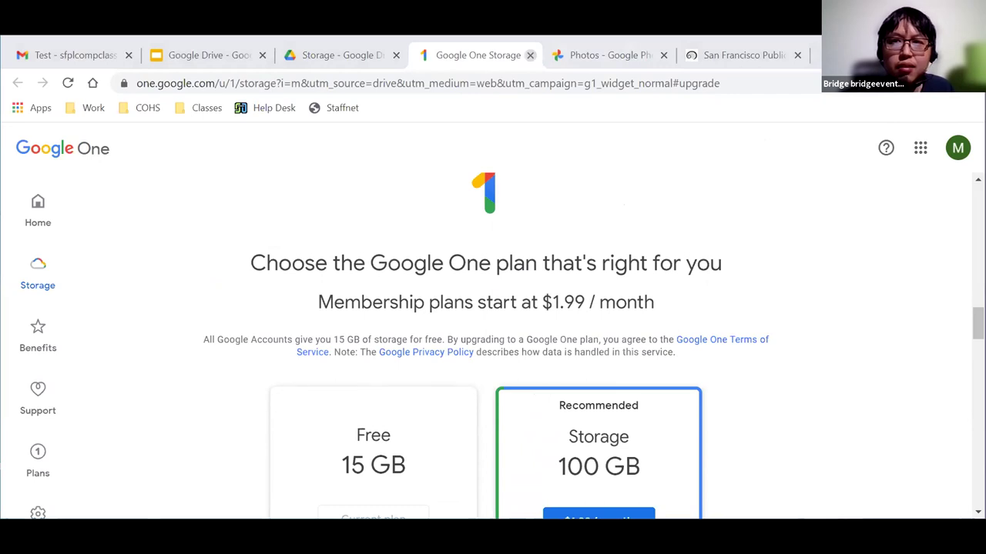
click(530, 55)
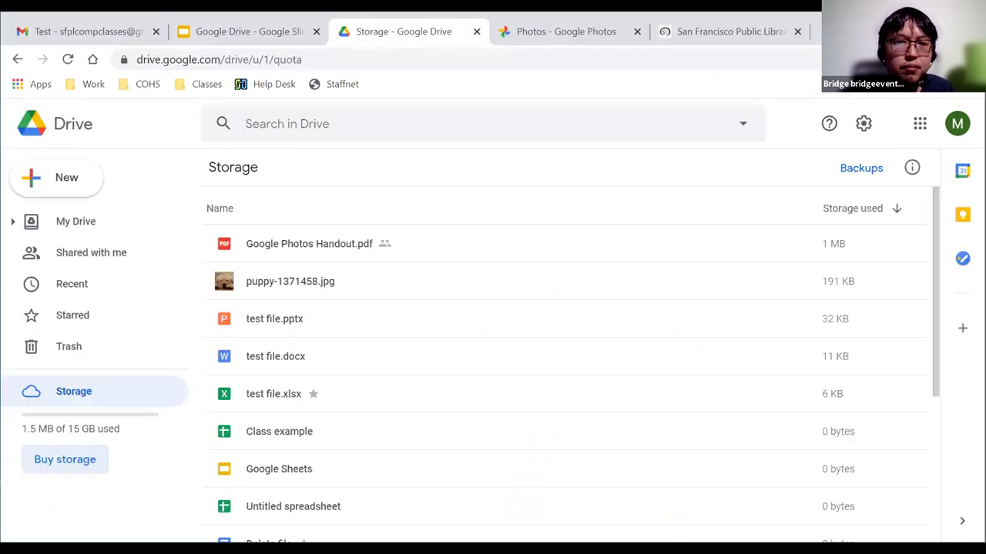
Return to My Drive and look through the folders and files in its list.
click(58, 131)
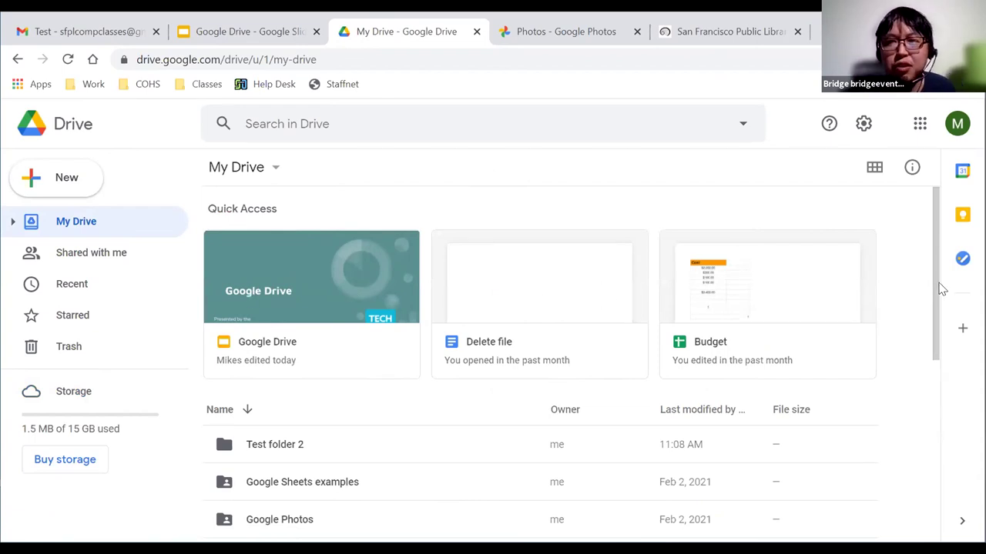
scroll(938, 315, down, 1)
scroll(933, 347, down, 3)
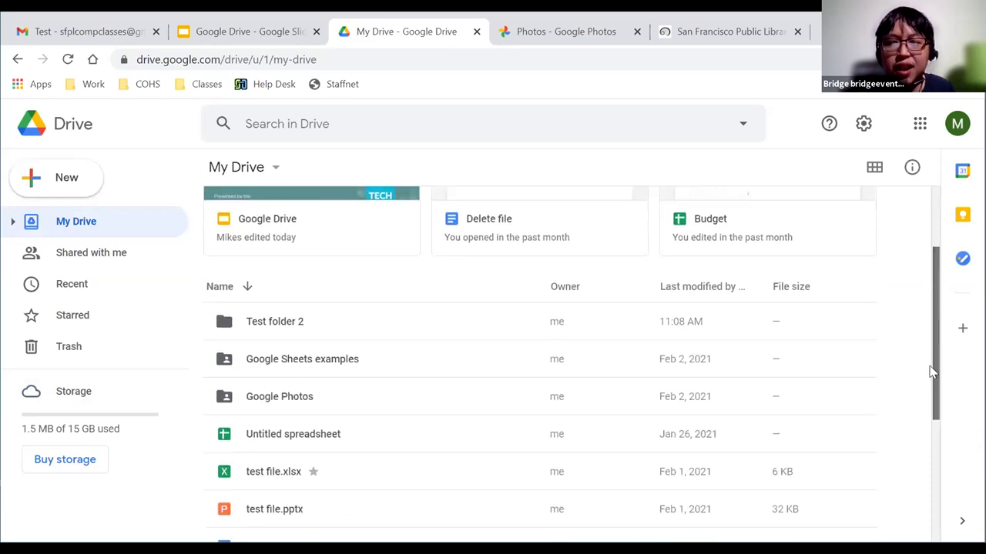
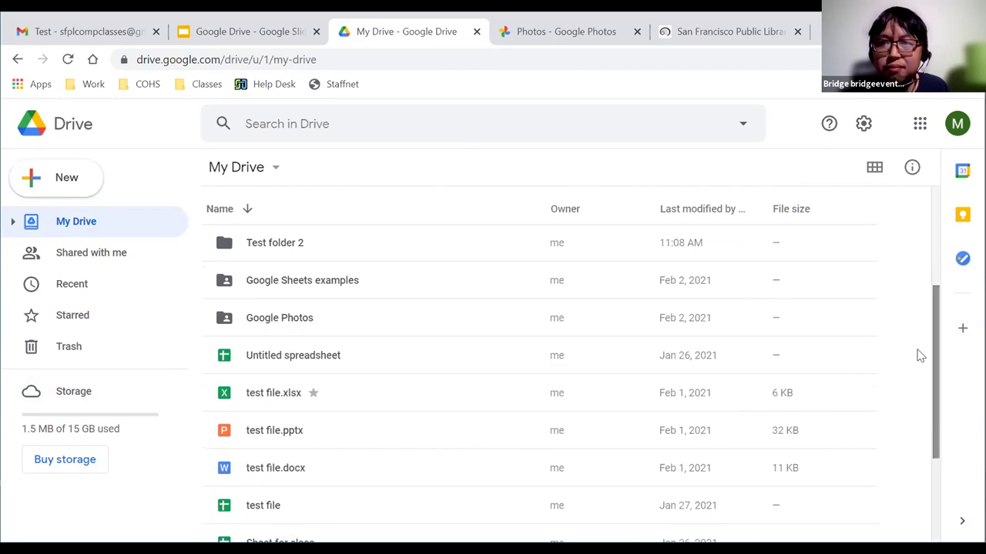
drag(939, 341, 938, 416)
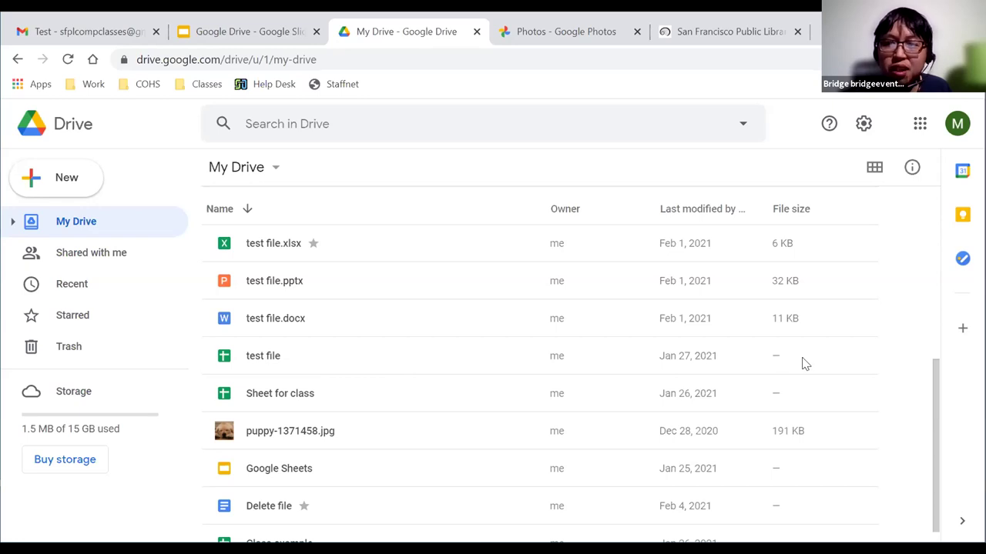
mouse_move(775, 361)
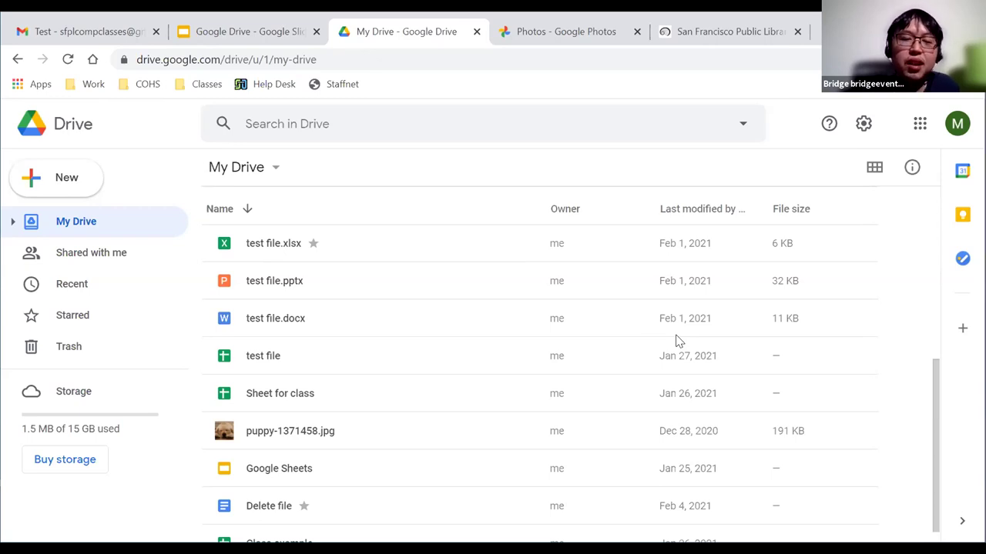
Select the test file spreadsheet in My Drive and look through the folders and files in the list.
double_click(259, 355)
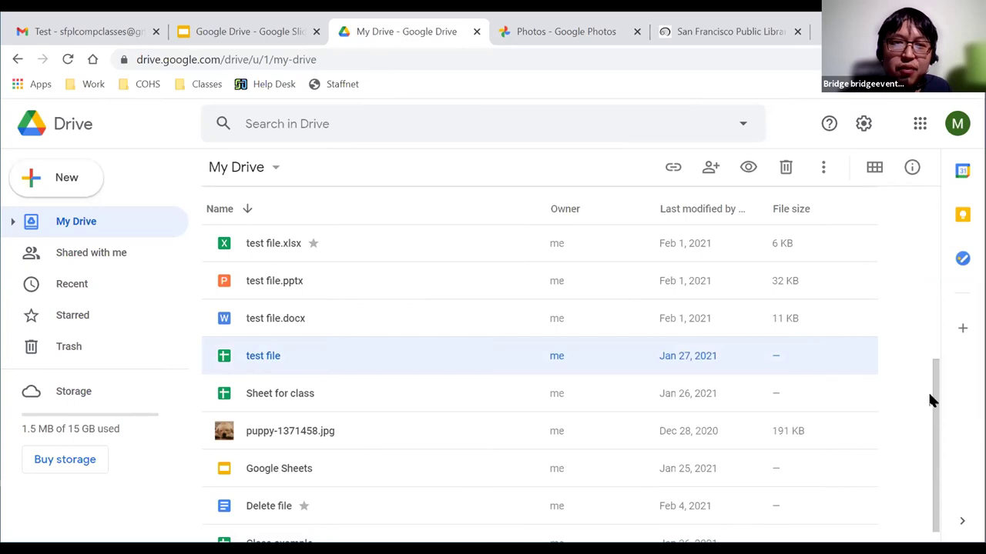
scroll(930, 393, up, 1)
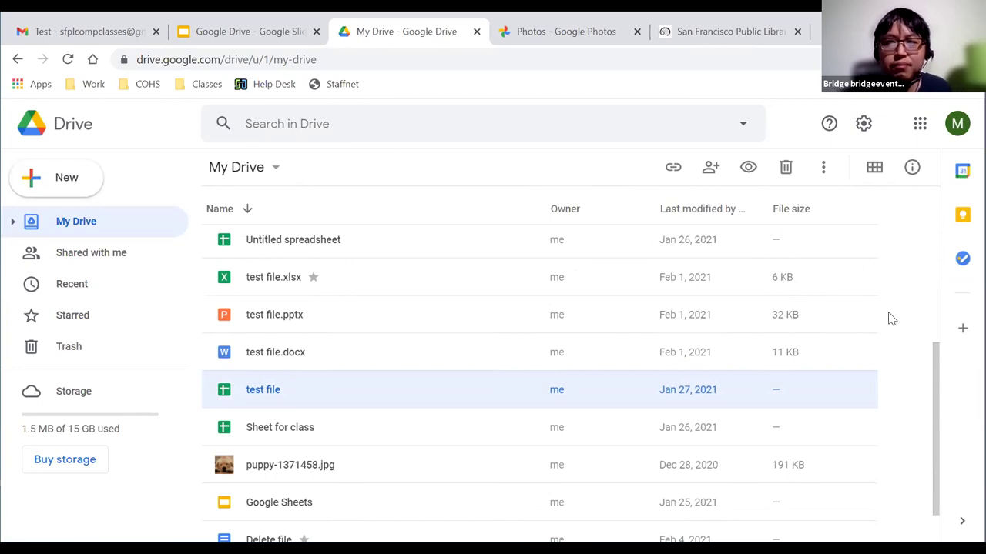
drag(940, 385, 941, 346)
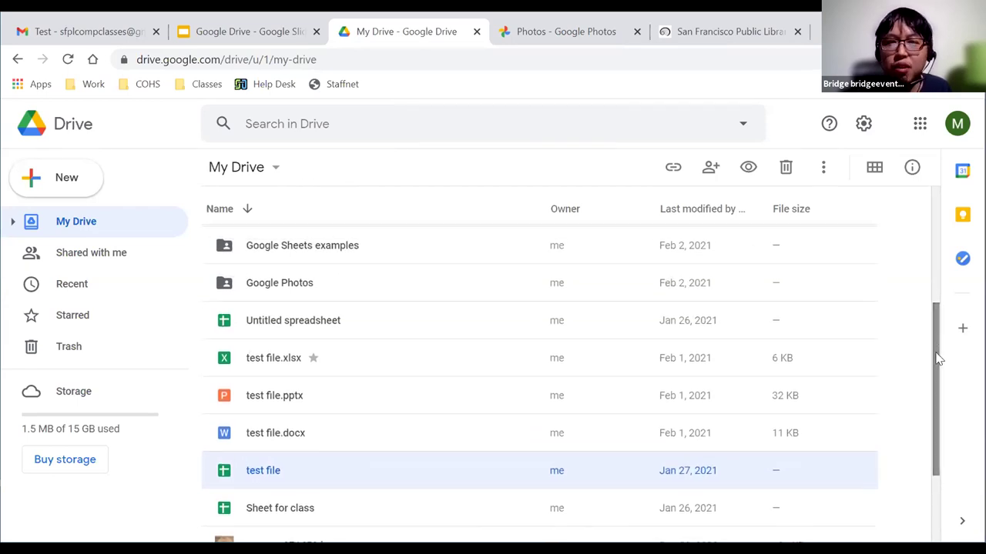
mouse_move(938, 358)
mouse_down()
mouse_move(936, 337)
mouse_move(941, 369)
mouse_up()
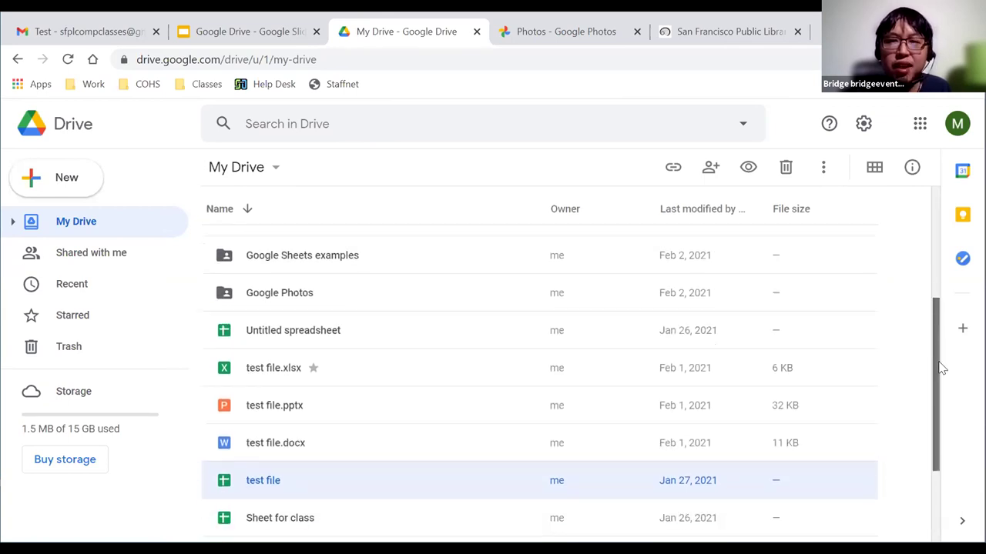
scroll(941, 368, down, 1)
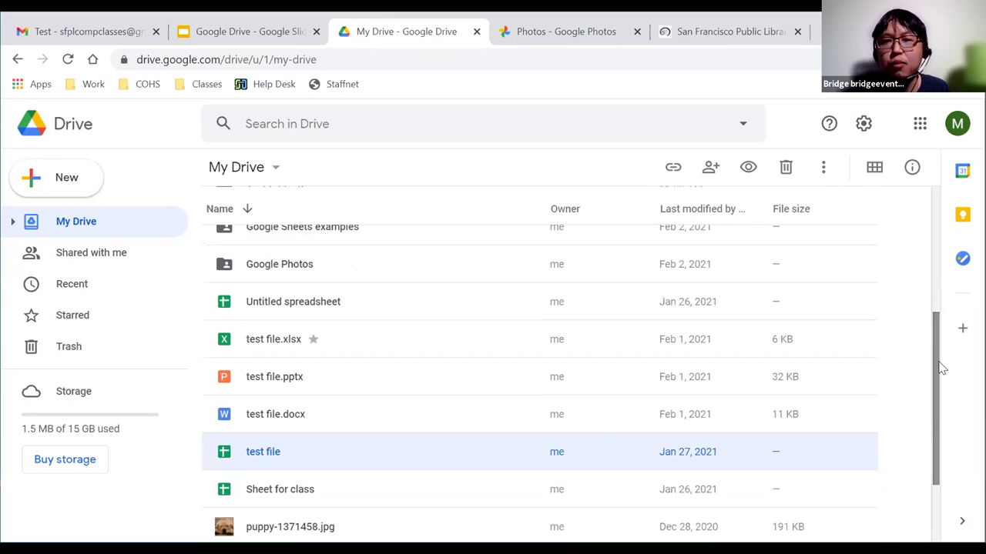
mouse_move(782, 381)
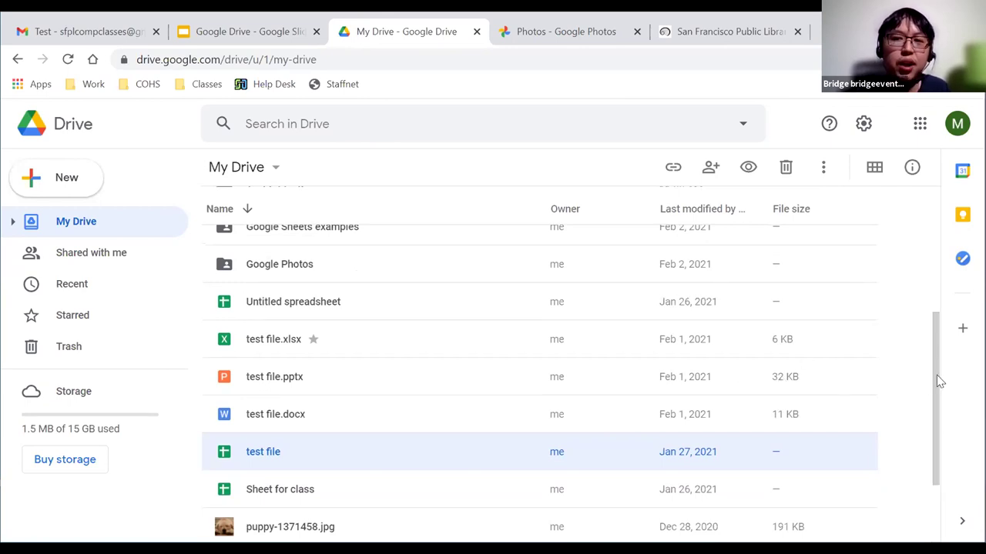
drag(935, 385, 937, 434)
scroll(937, 434, down, 1)
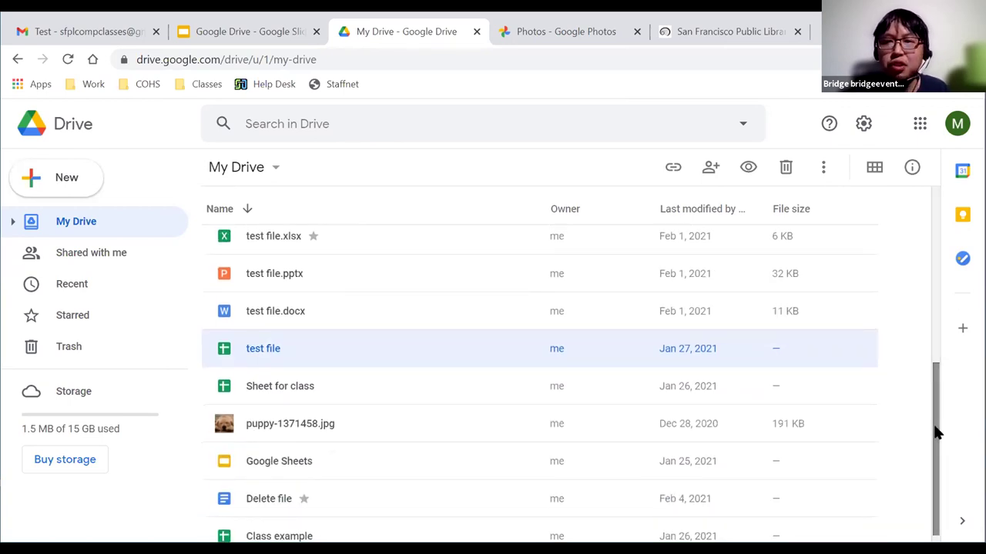
drag(936, 433, 935, 245)
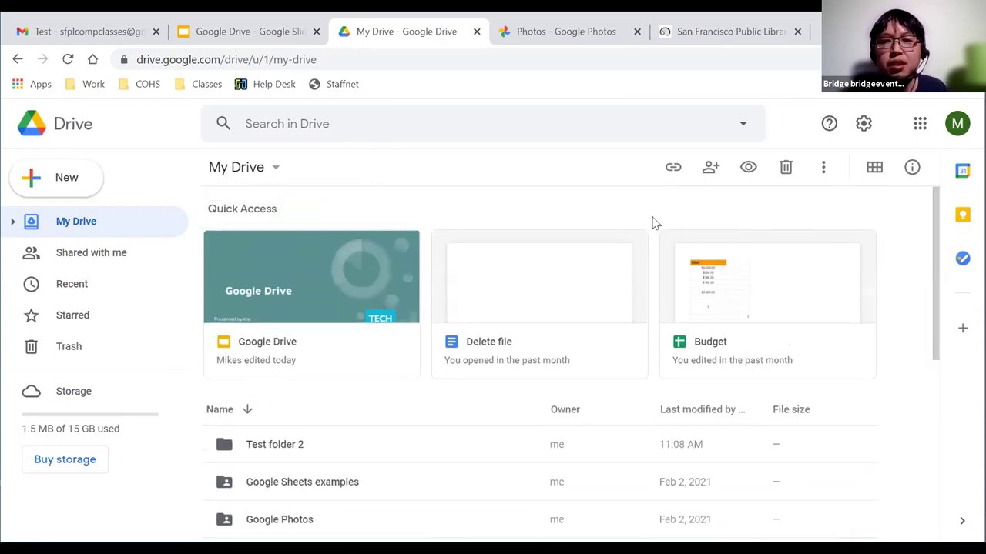
Try the setting that converts uploaded files to Google Docs editor format, turn it back off, and close the settings.
click(864, 128)
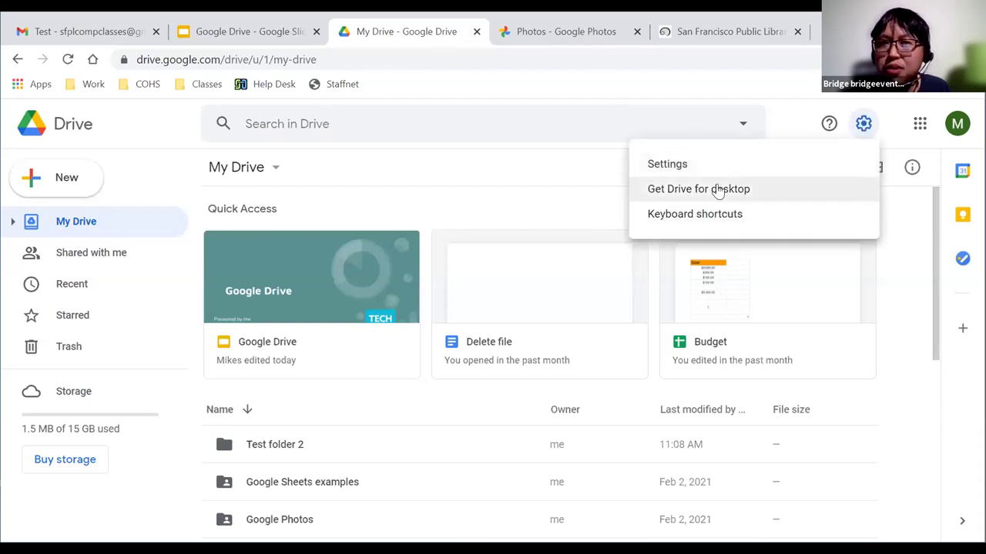
click(651, 166)
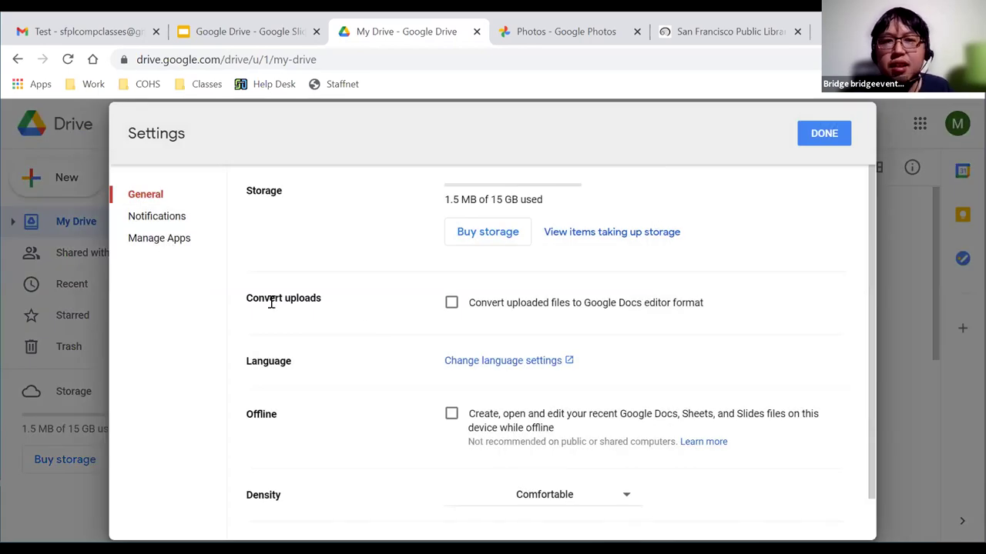
click(451, 303)
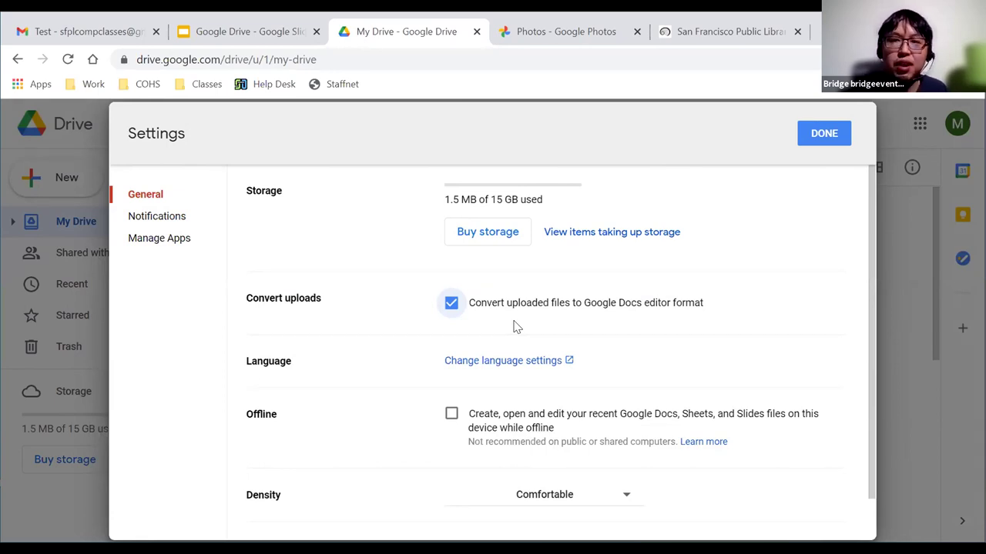
click(451, 304)
click(810, 139)
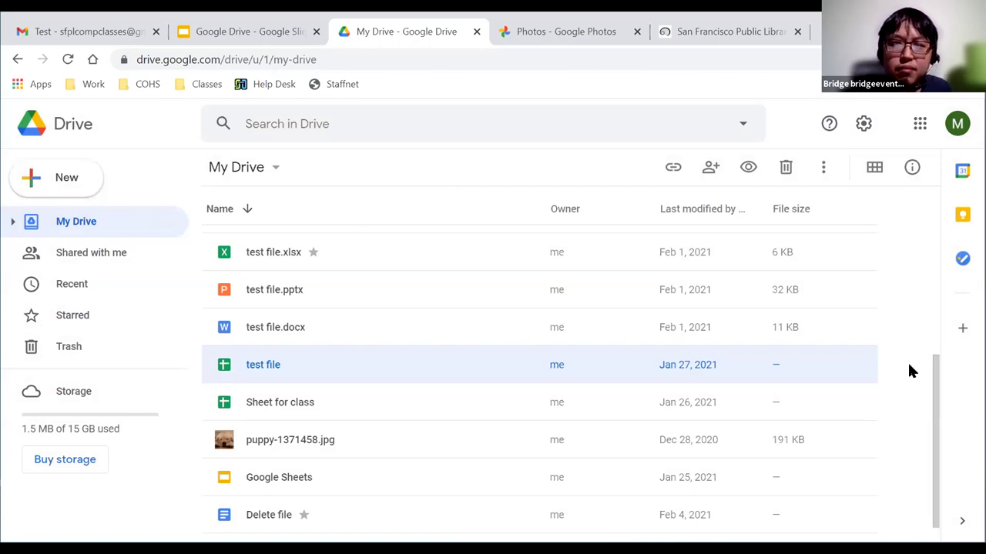
Look through the folders and file thumbnails of My Drive in grid view, and return to list view.
drag(933, 396, 941, 434)
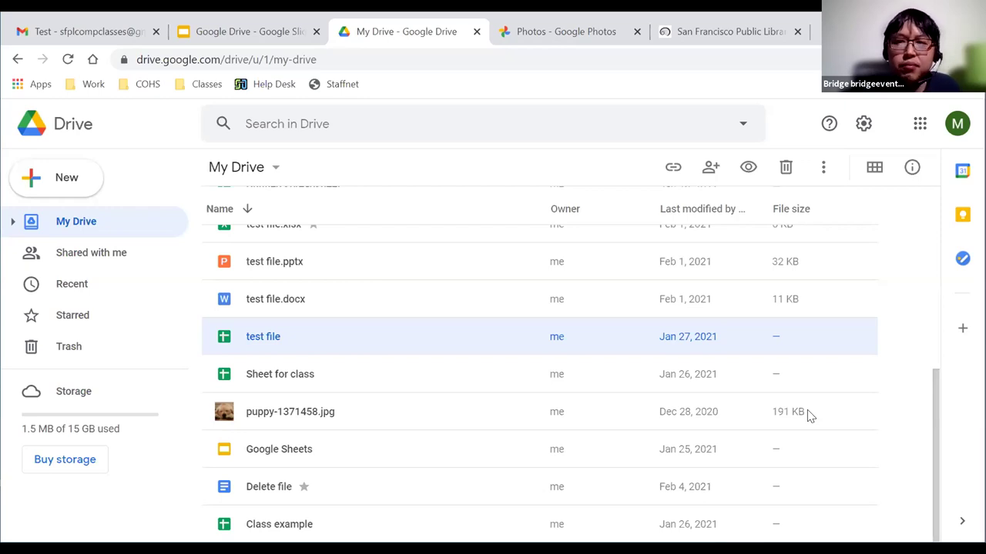
drag(934, 392, 915, 225)
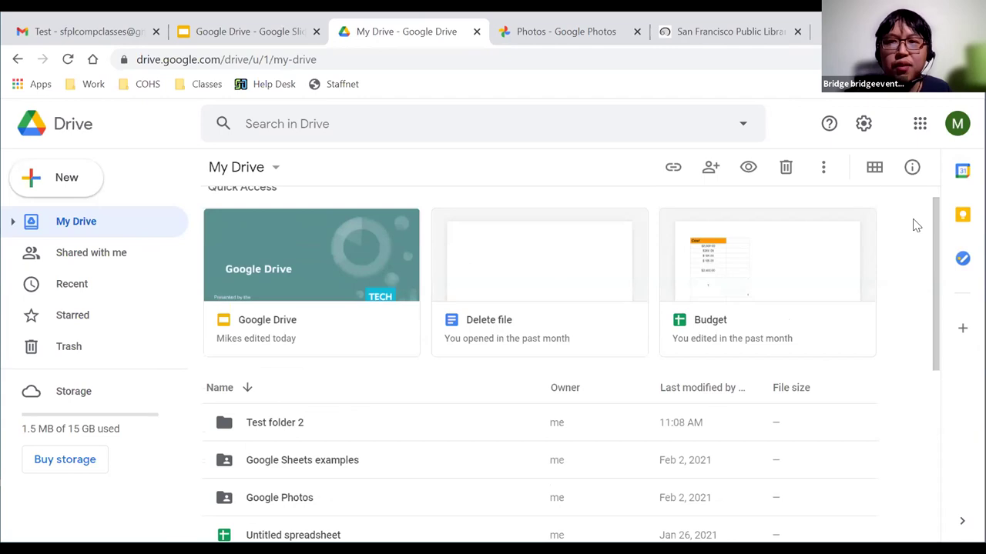
click(875, 169)
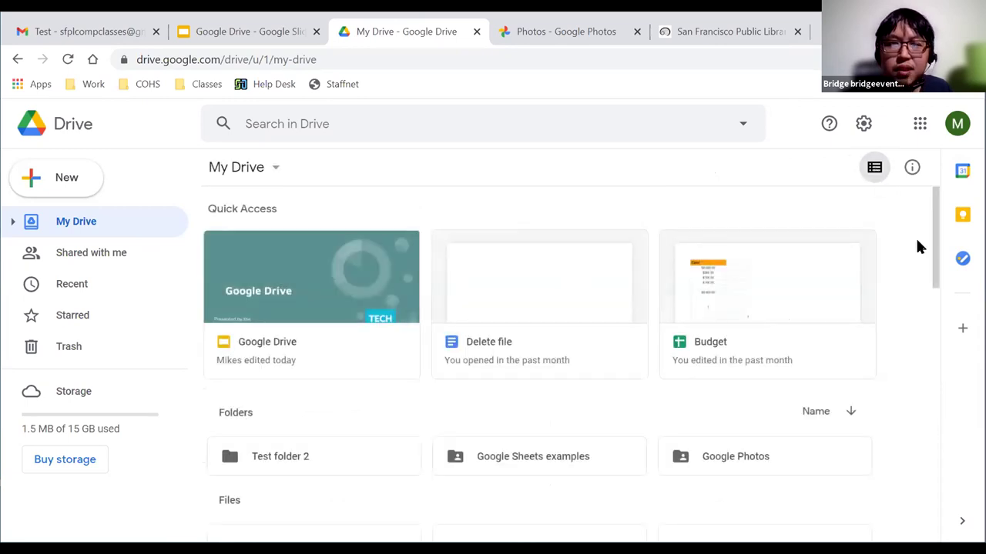
drag(935, 214, 938, 278)
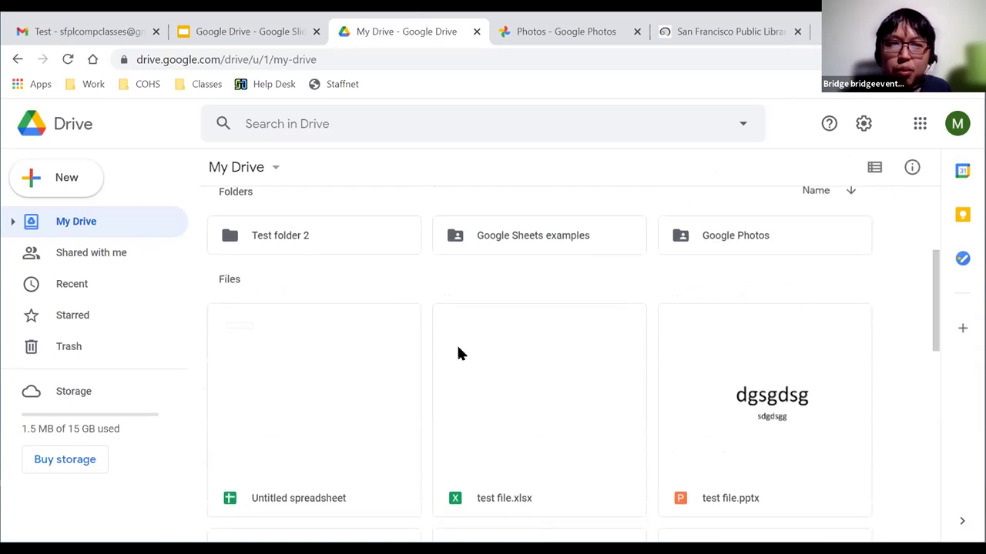
drag(935, 286, 931, 327)
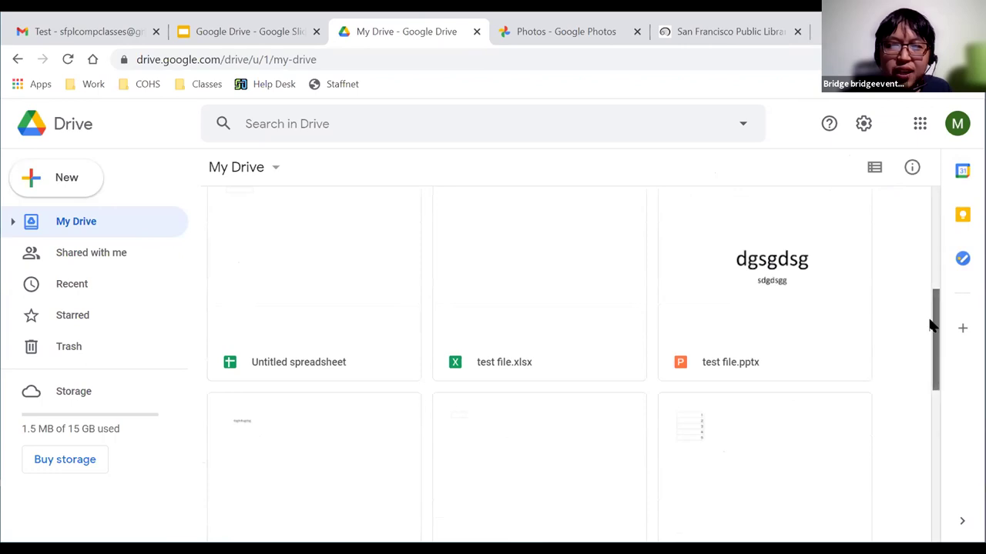
scroll(931, 331, down, 3)
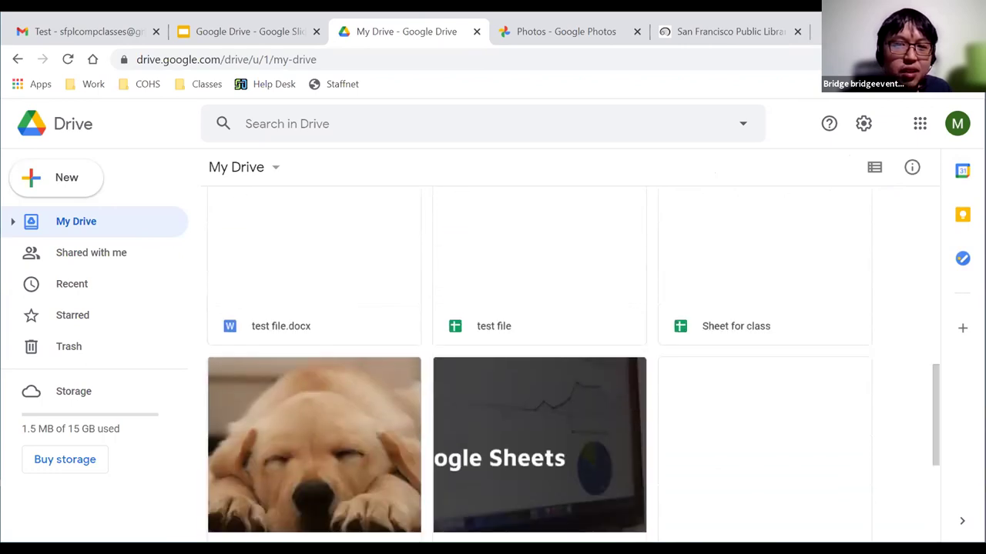
scroll(700, 414, down, 2)
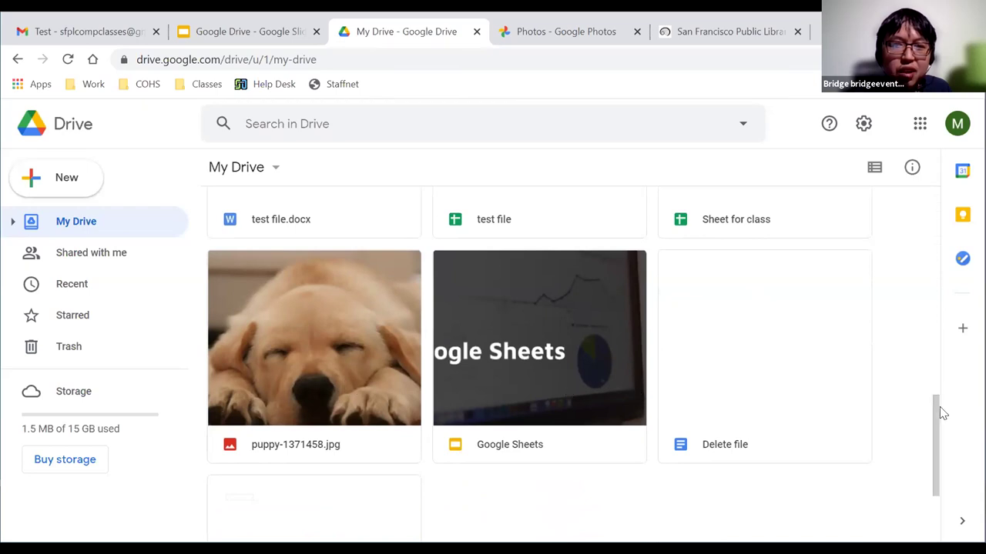
scroll(937, 406, down, 2)
scroll(929, 354, up, 6)
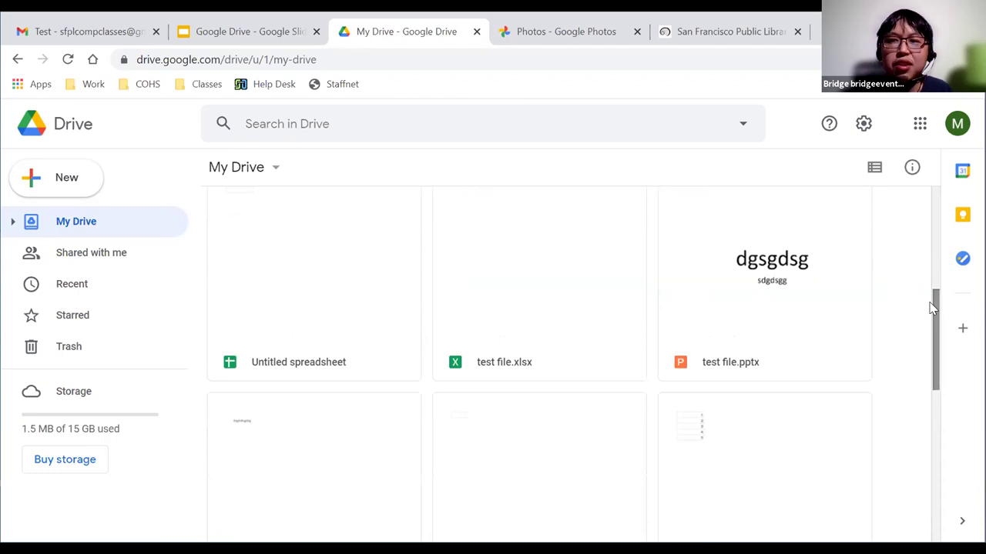
drag(932, 309, 934, 286)
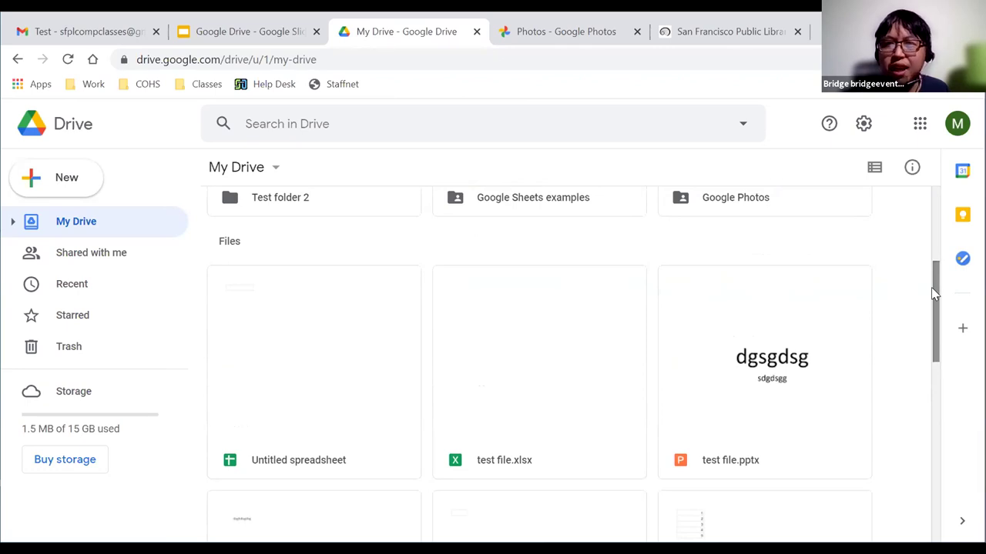
drag(931, 287, 924, 222)
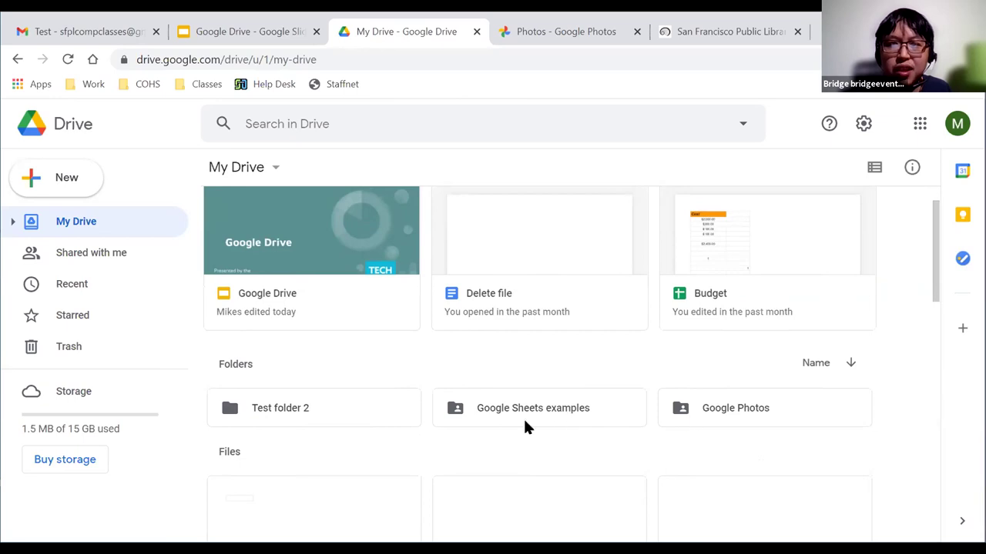
drag(937, 298, 935, 264)
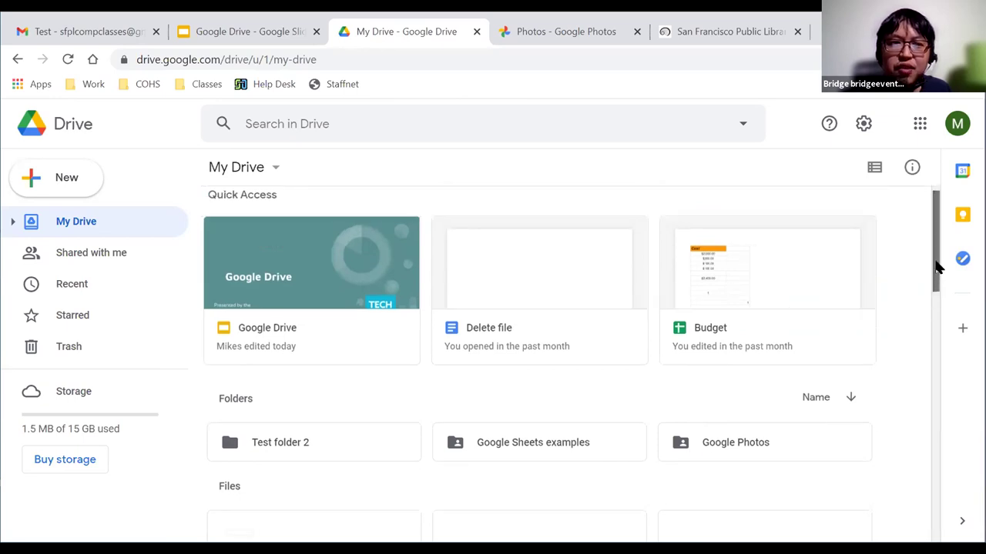
click(874, 171)
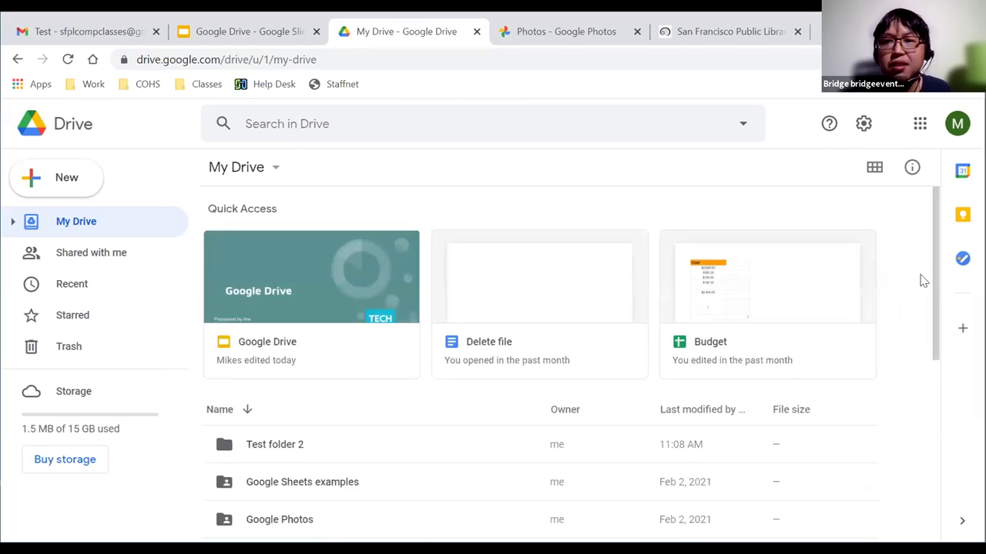
drag(932, 257, 895, 222)
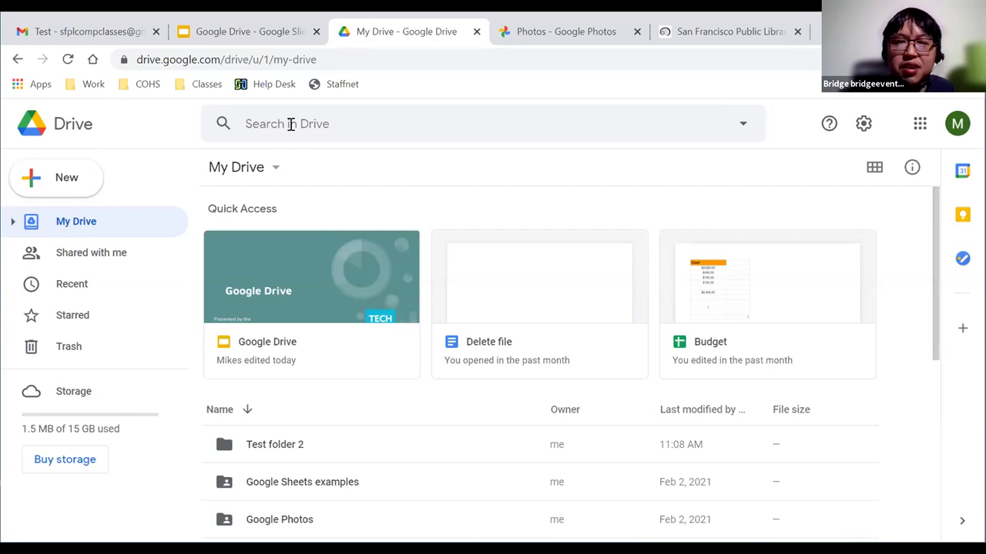
click(264, 124)
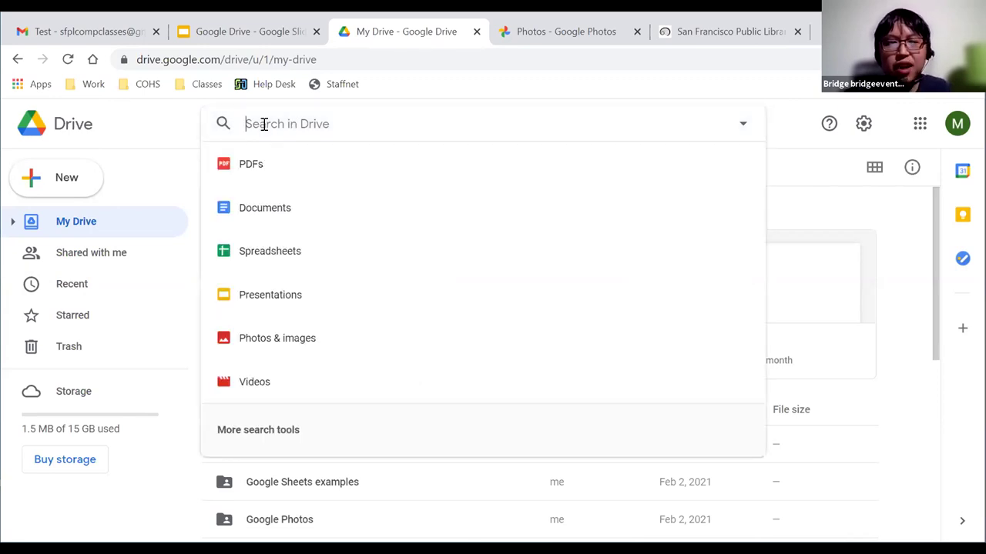
text(test)
key(BackSpace)
key(BackSpace)
key(BackSpace)
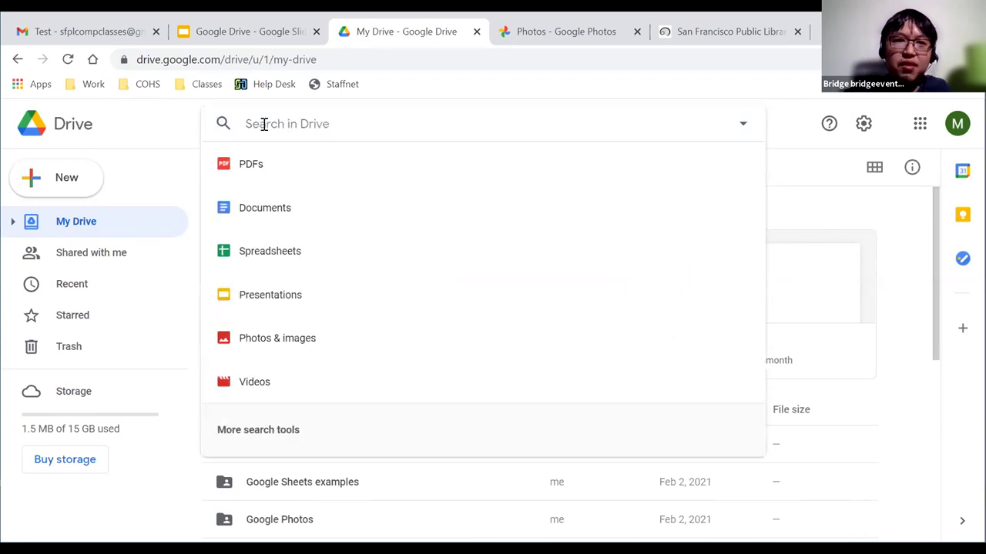
Run an advanced search in Drive for files of the type Documents.
click(743, 125)
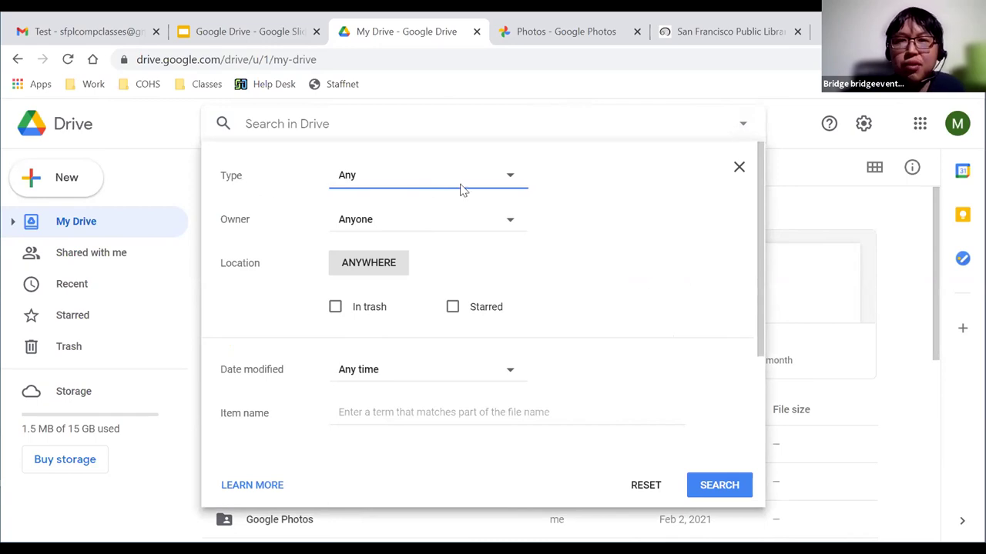
click(509, 177)
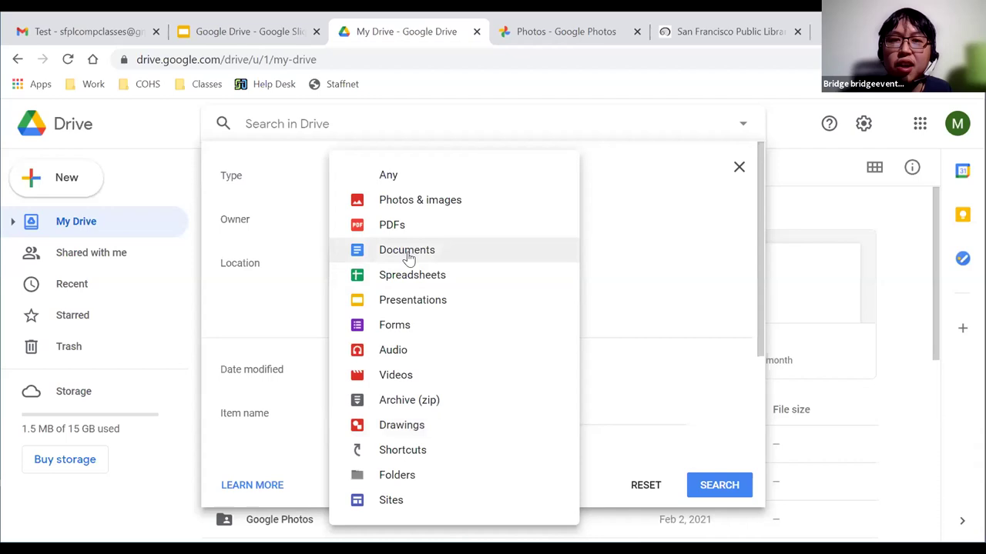
click(379, 256)
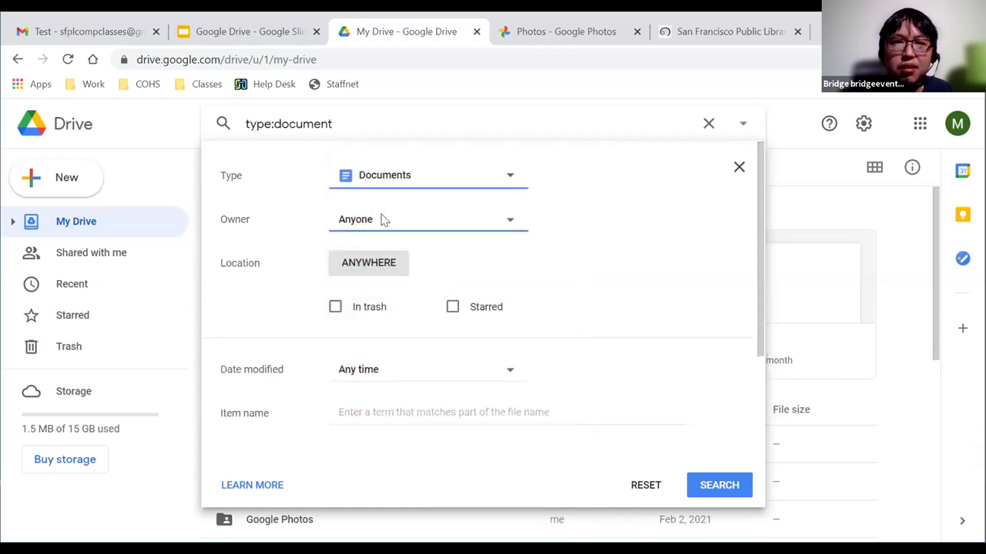
click(703, 487)
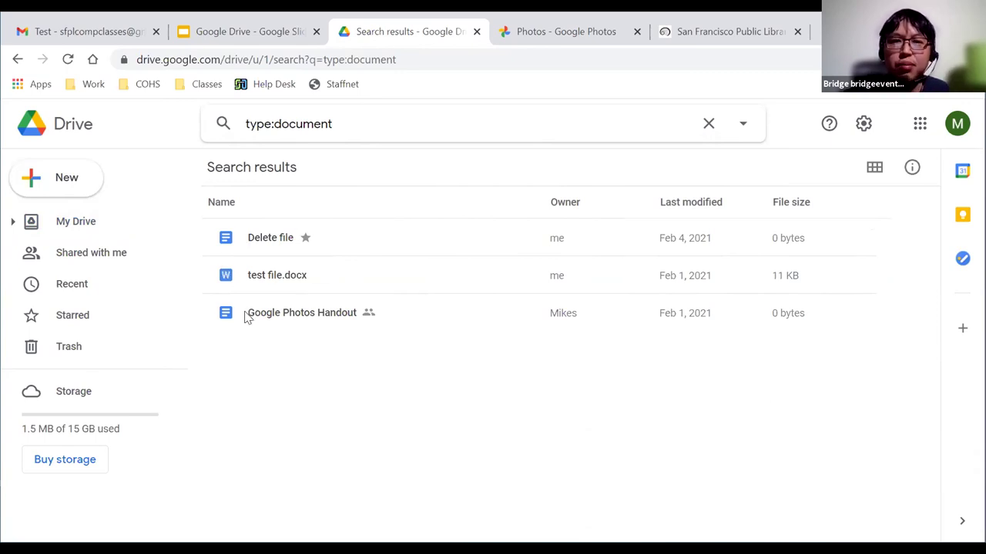
Clear the previous search and run an advanced search in Drive for files of any type not owned by me.
click(708, 126)
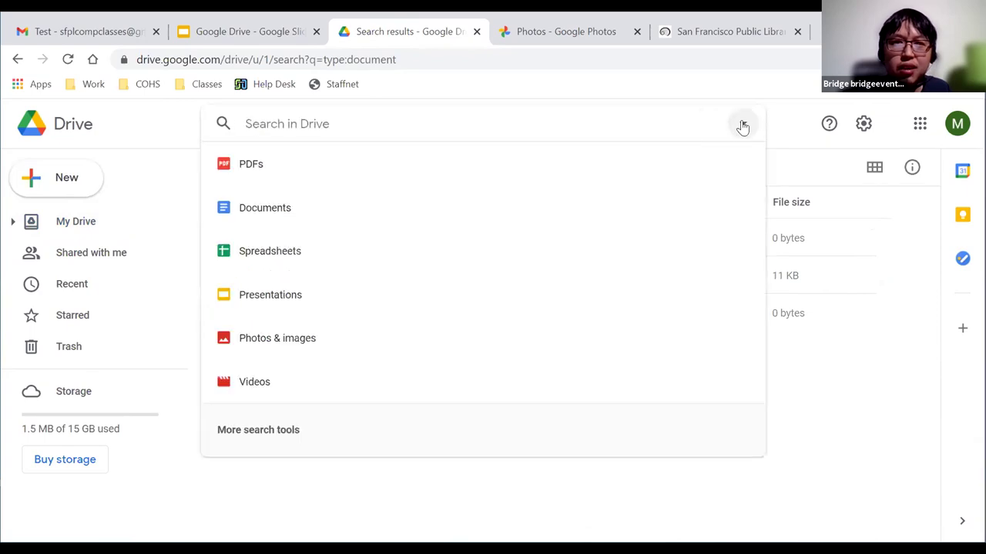
click(743, 124)
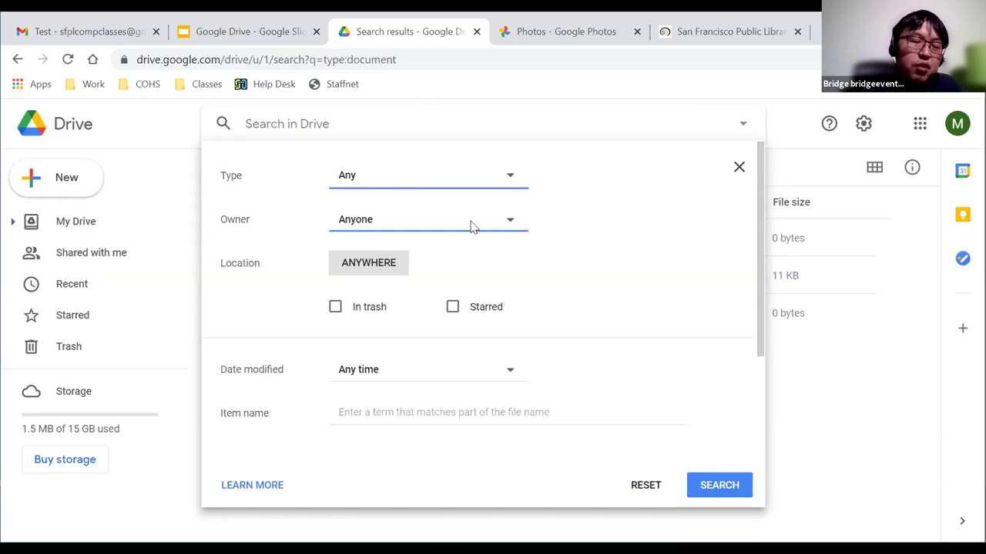
click(509, 222)
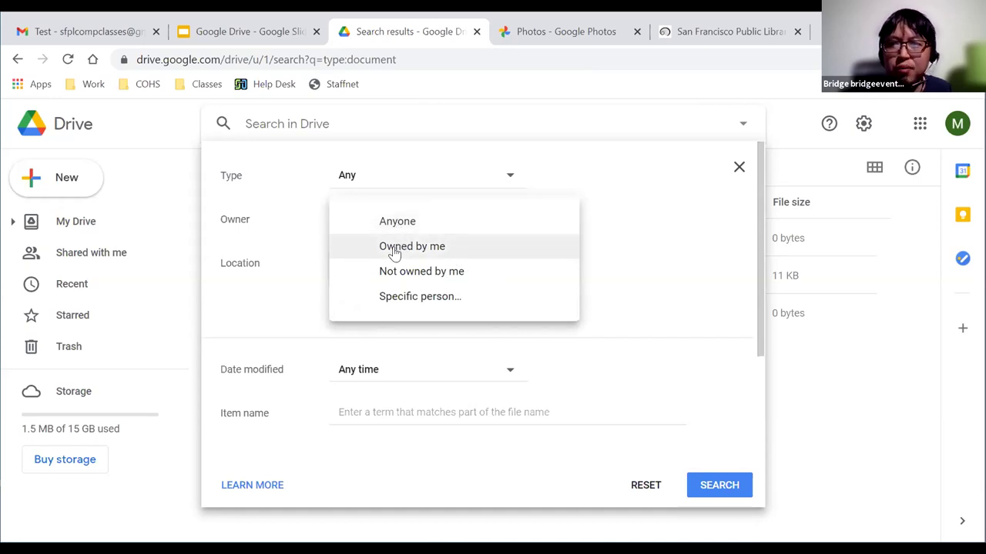
click(395, 299)
click(454, 219)
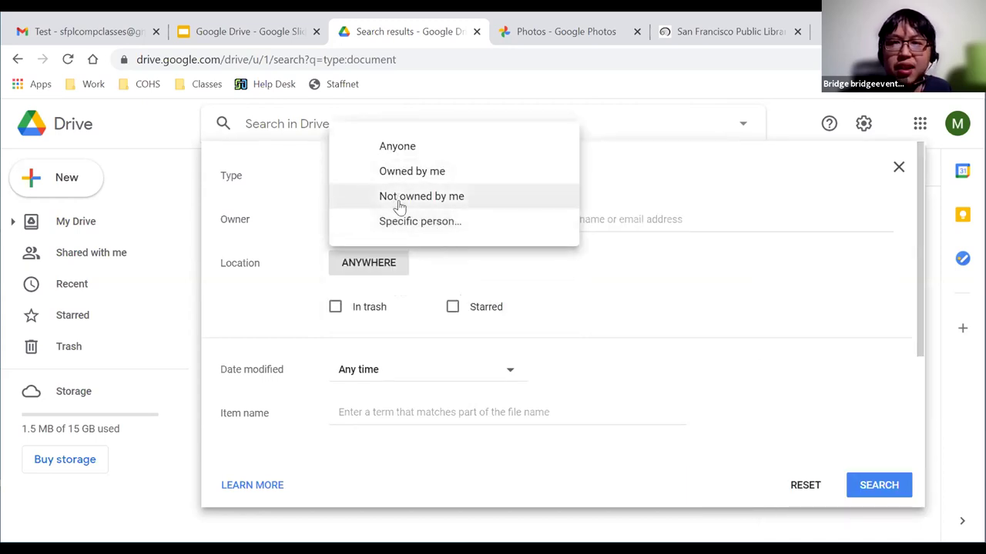
click(399, 203)
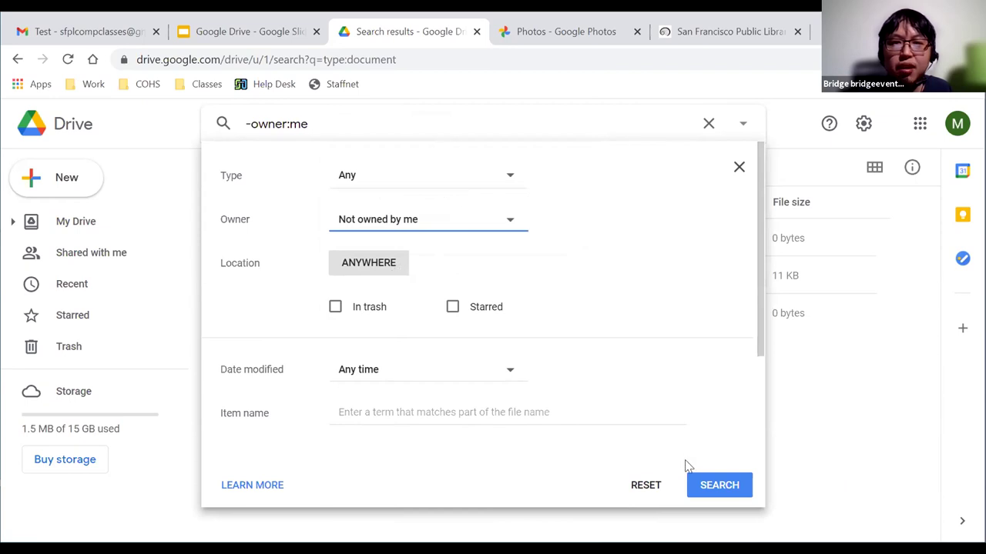
click(704, 484)
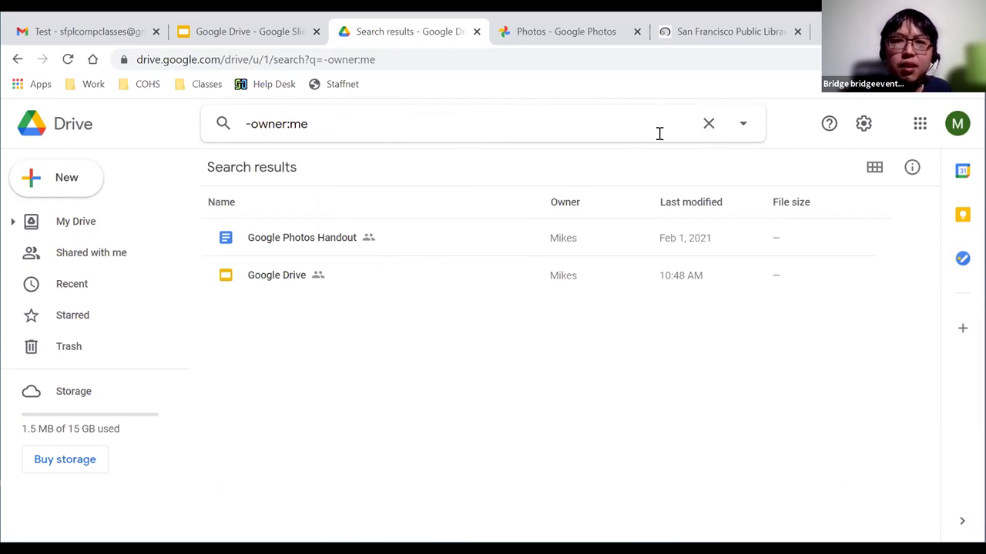
Clear the search, review the date modified, item name and has-the-words options of the advanced search, and close it without searching.
click(706, 123)
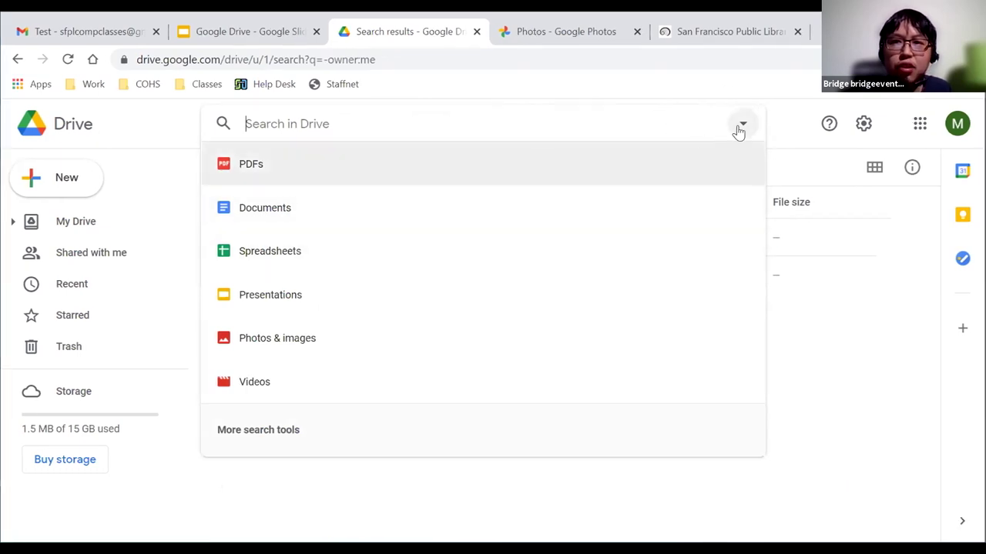
click(741, 126)
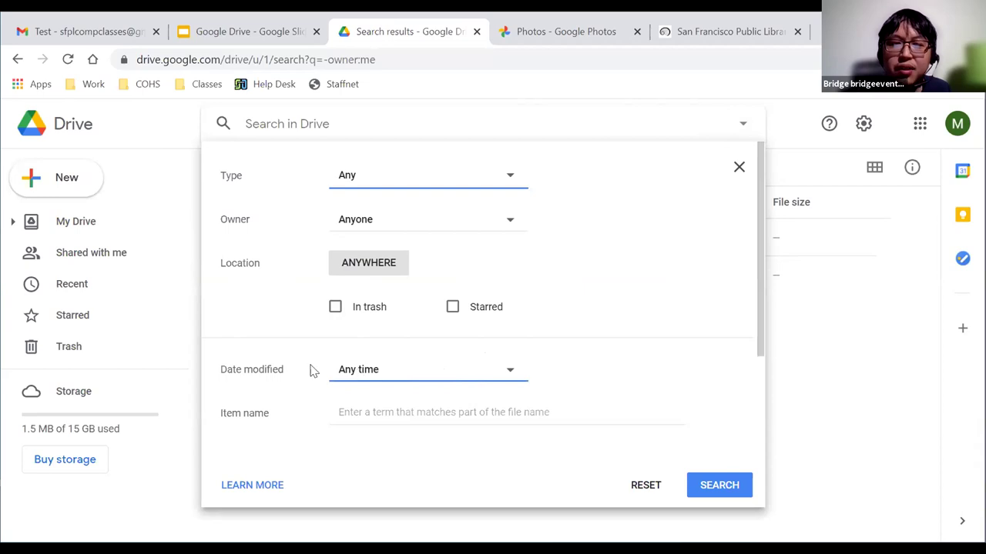
click(387, 376)
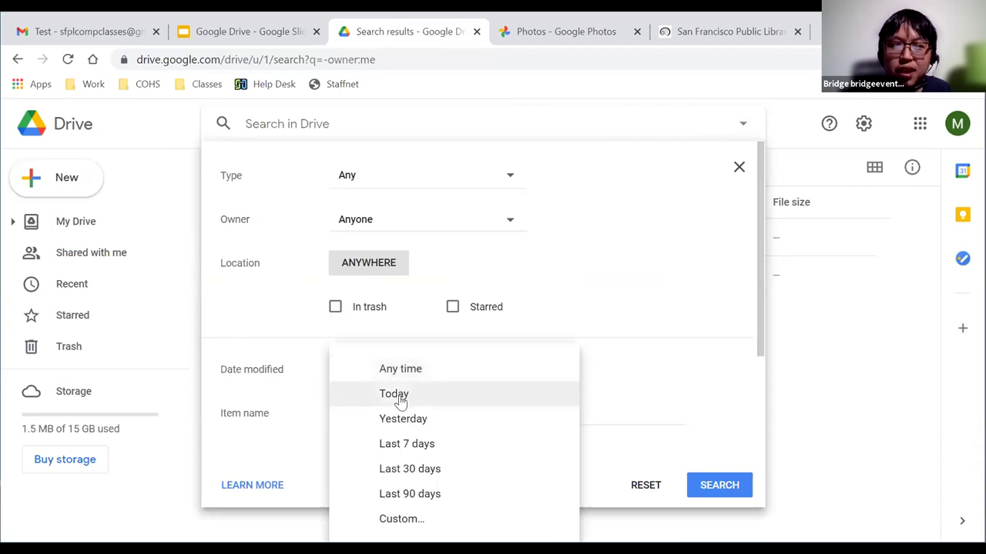
click(616, 354)
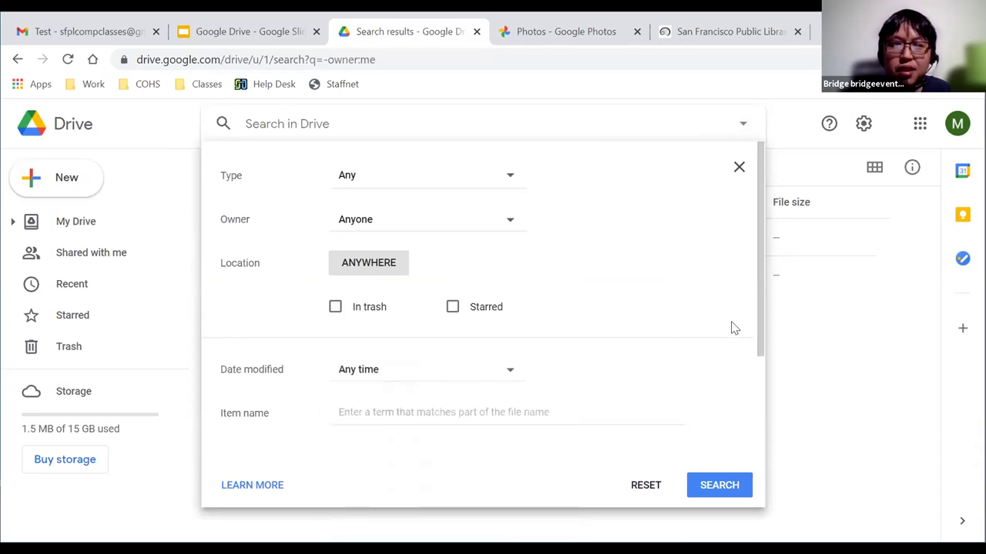
drag(759, 329, 755, 401)
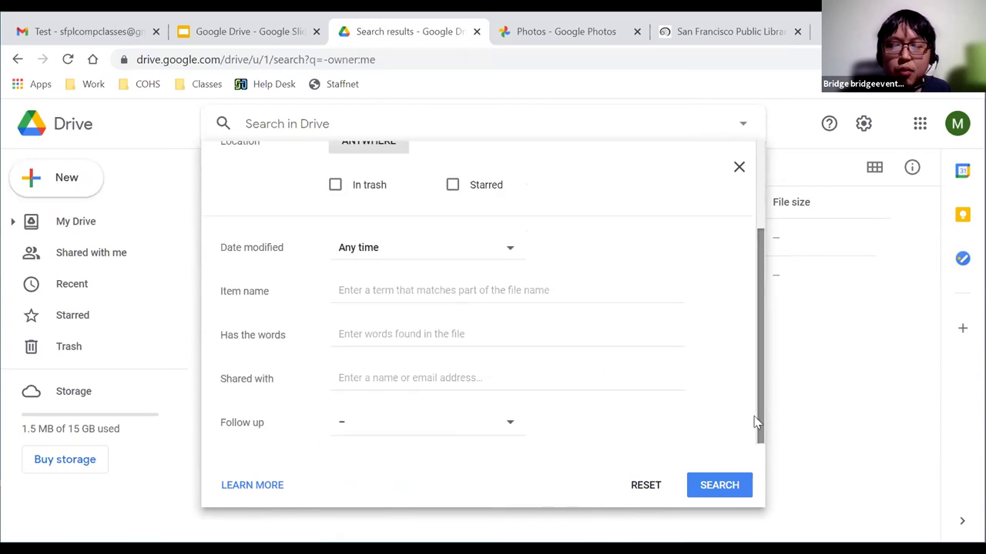
click(361, 287)
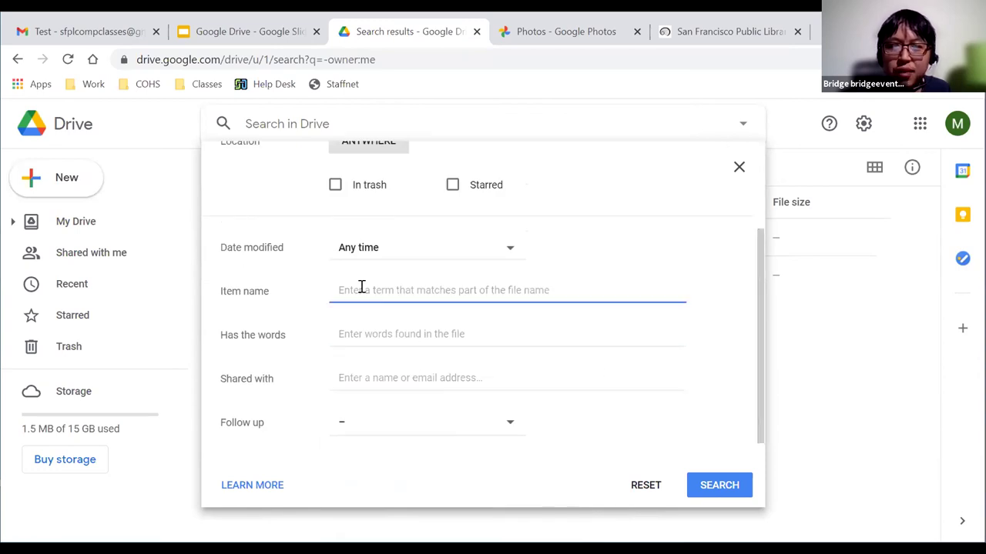
click(369, 343)
click(588, 493)
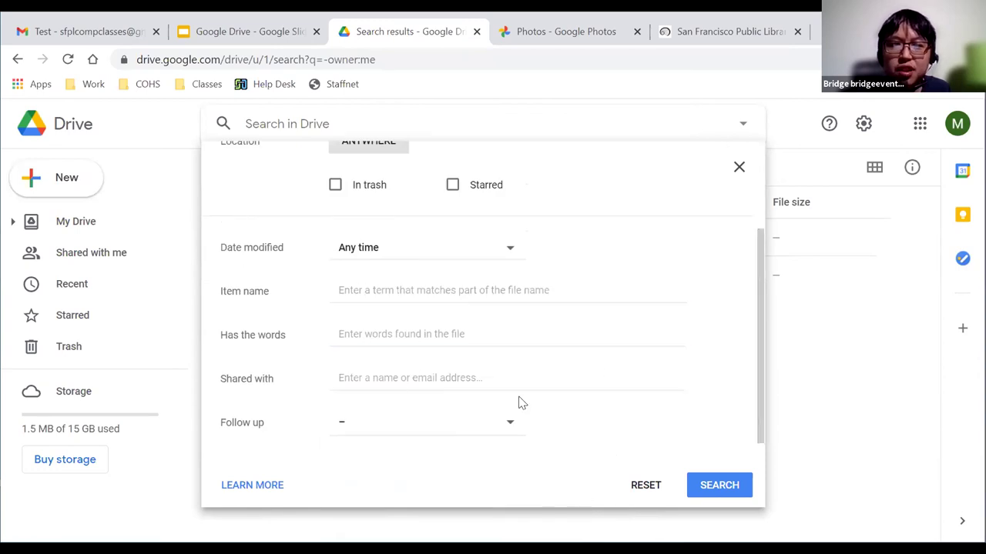
click(738, 170)
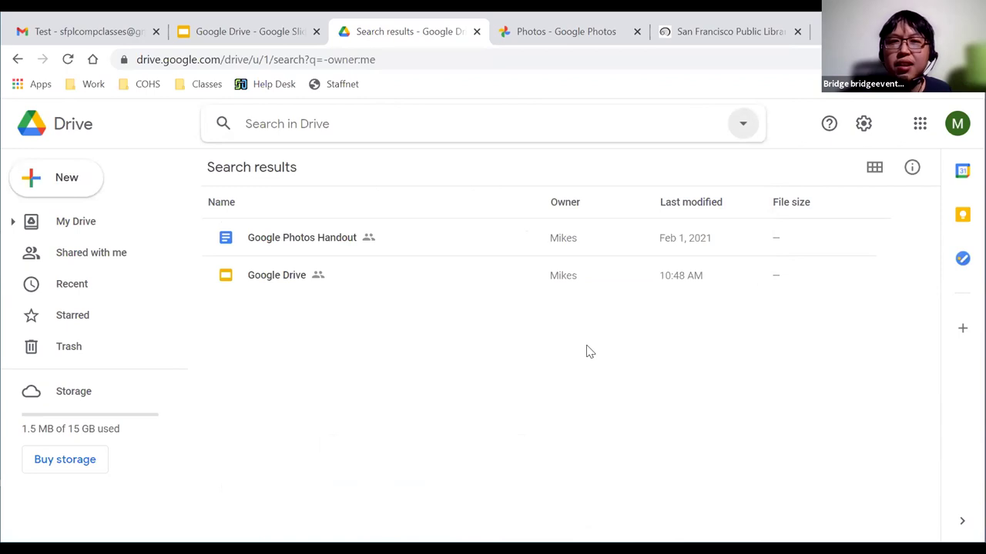
Return to My Drive and look through its folders and files.
click(66, 130)
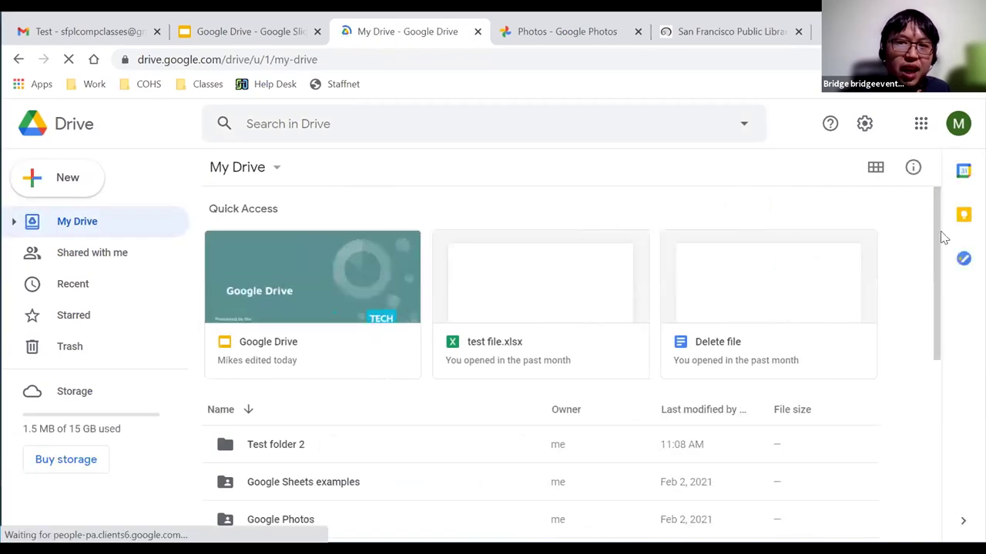
scroll(938, 289, down, 1)
scroll(938, 288, down, 2)
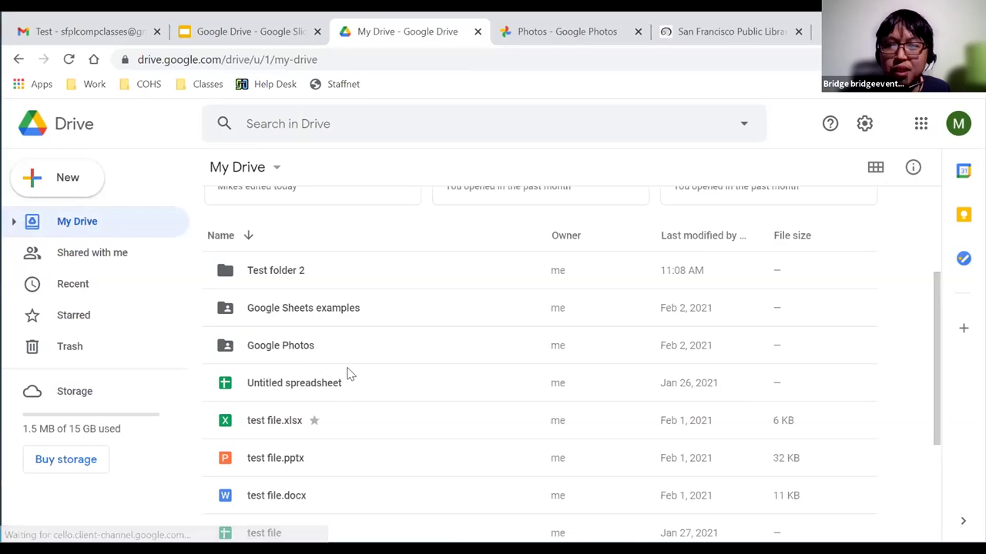
drag(941, 302, 934, 329)
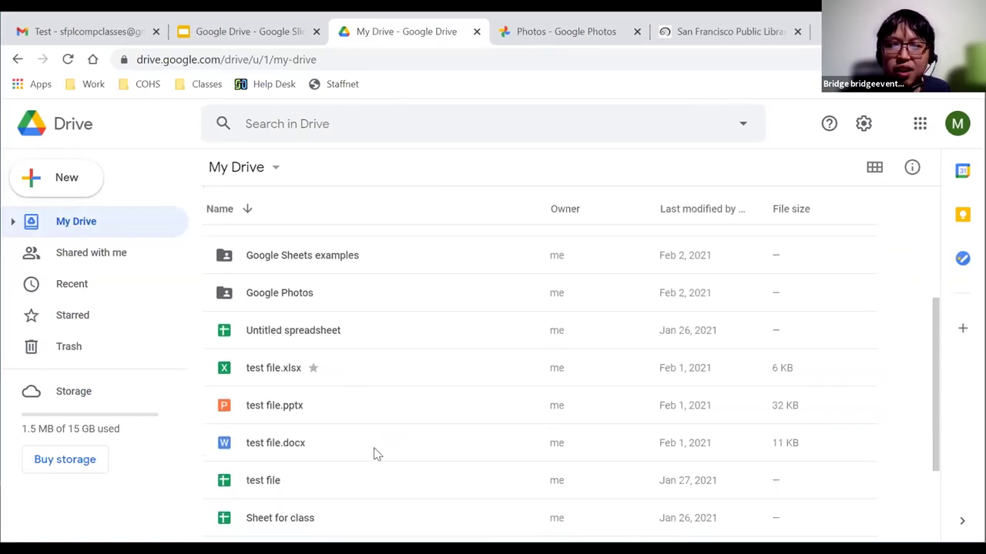
drag(931, 326, 907, 199)
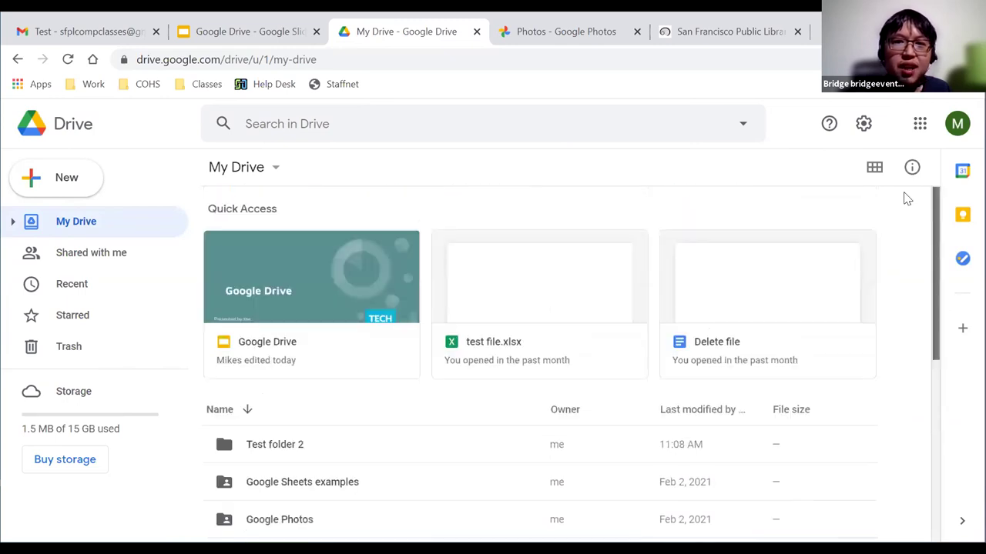
Search Drive with the preset Documents filter, and clear the search term.
click(303, 126)
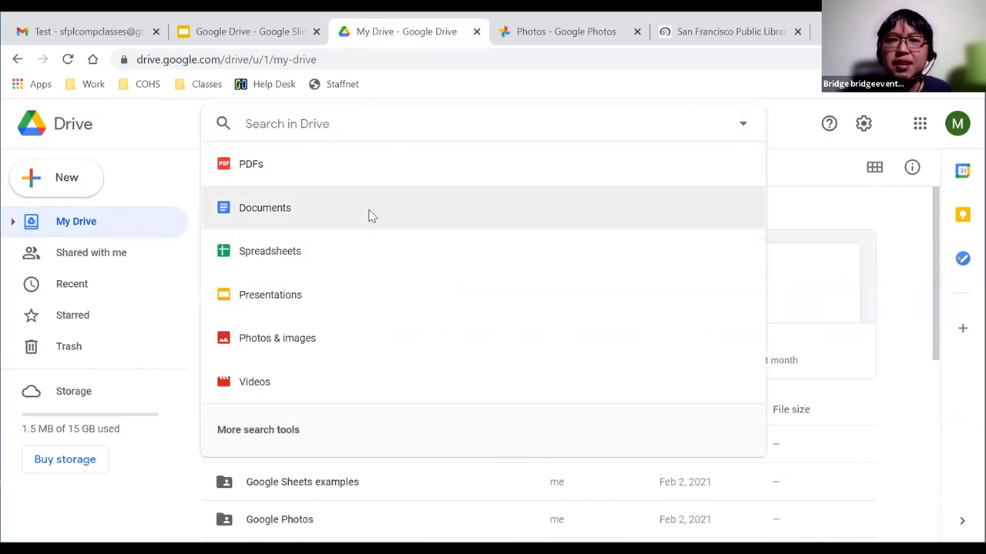
click(370, 216)
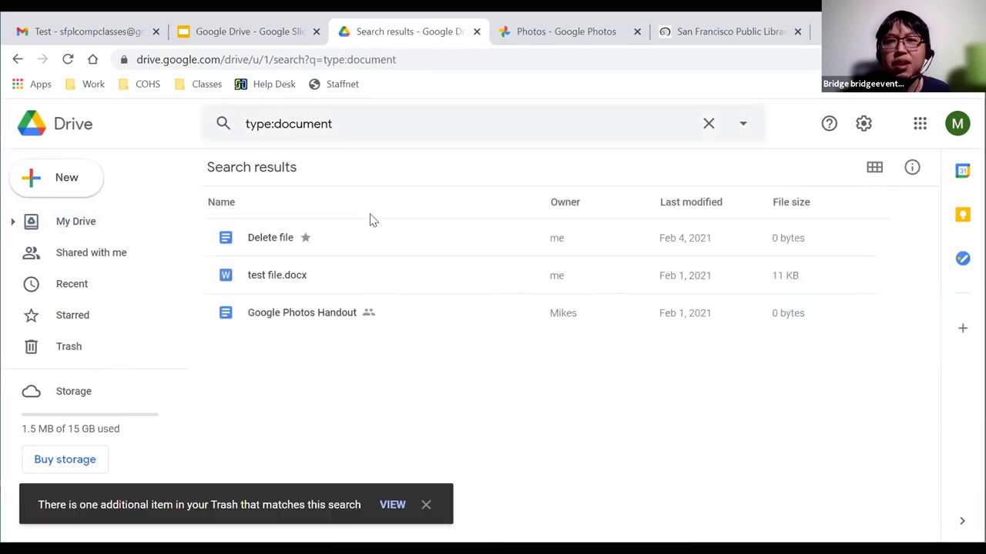
click(707, 126)
click(917, 386)
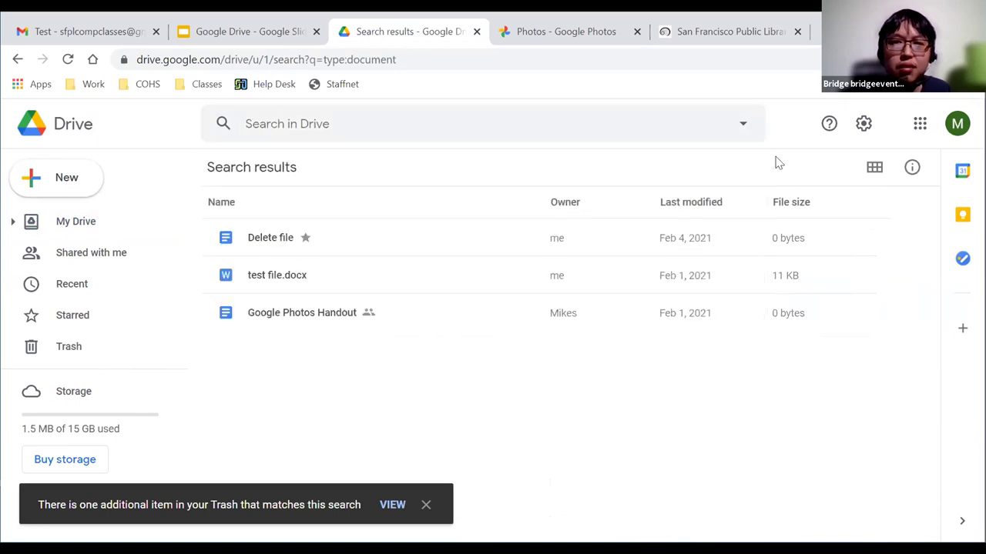
From My Drive, move Untitled spreadsheet into the Google Sheets examples folder and accept the access change.
click(64, 131)
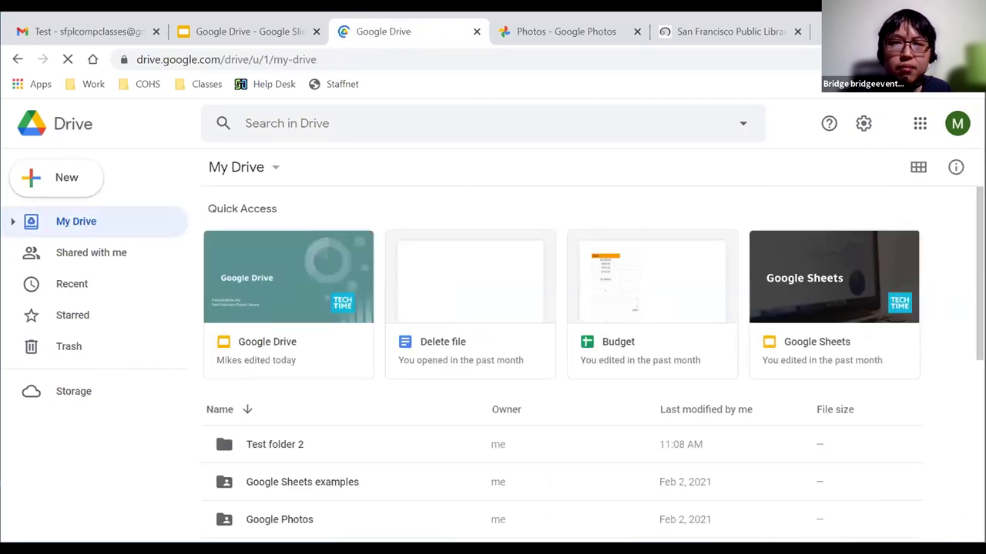
drag(931, 223, 938, 314)
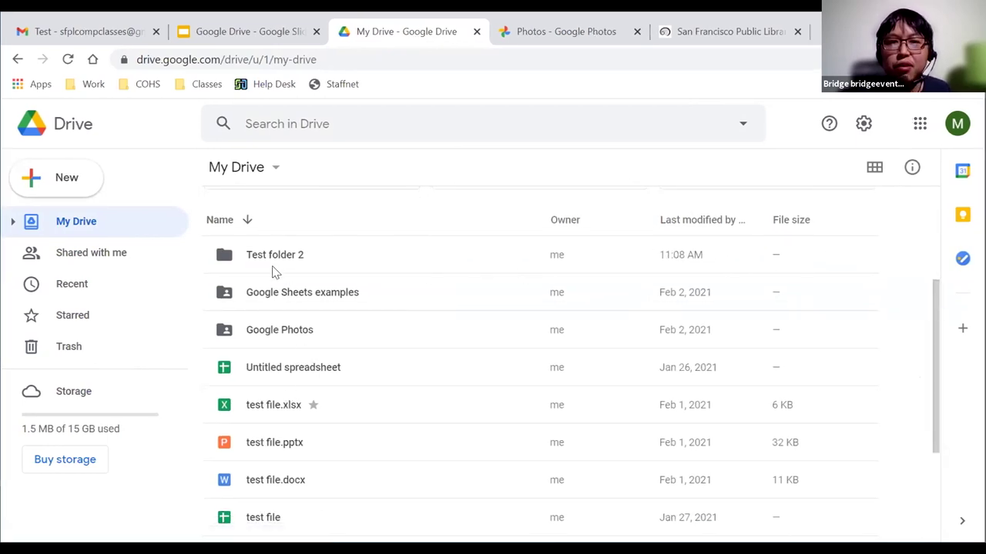
click(277, 373)
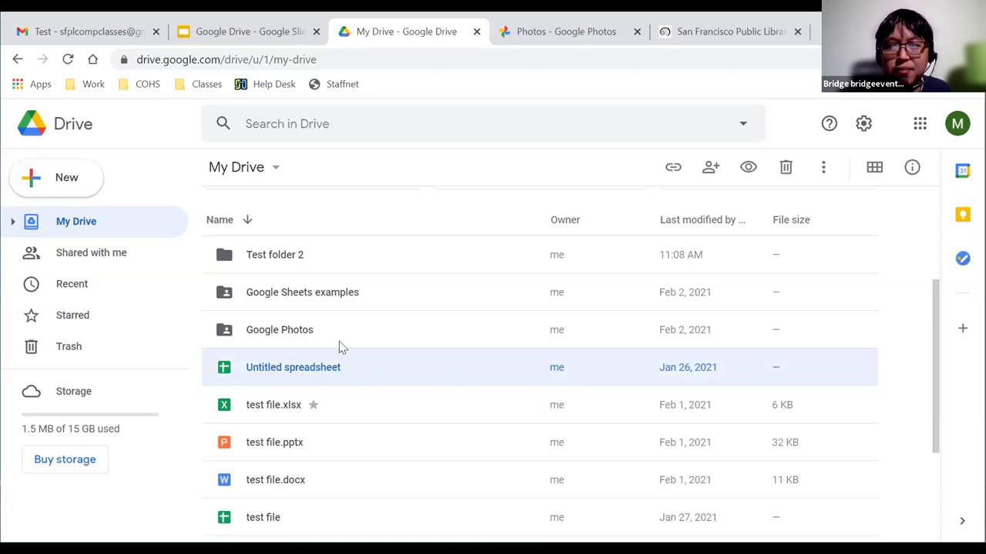
drag(282, 372, 279, 301)
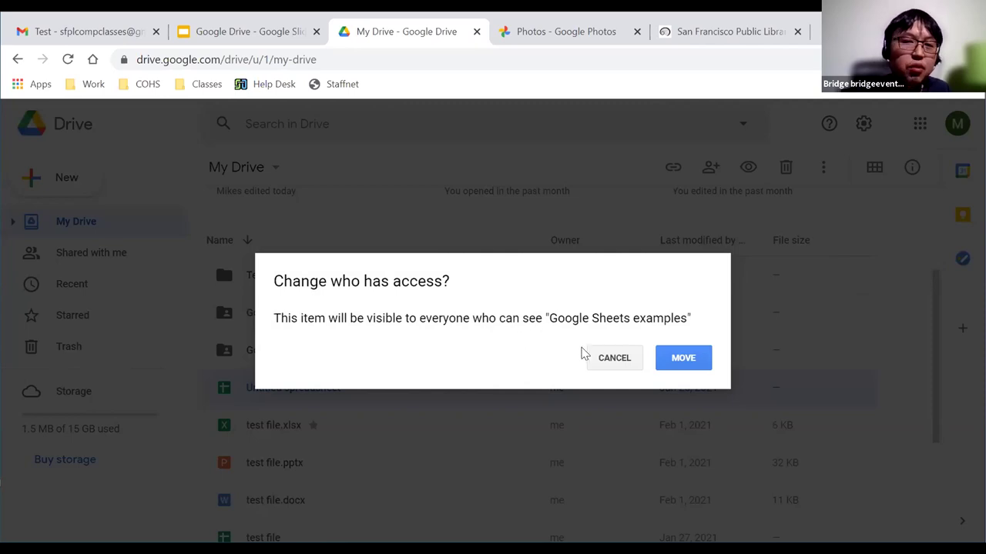
click(679, 360)
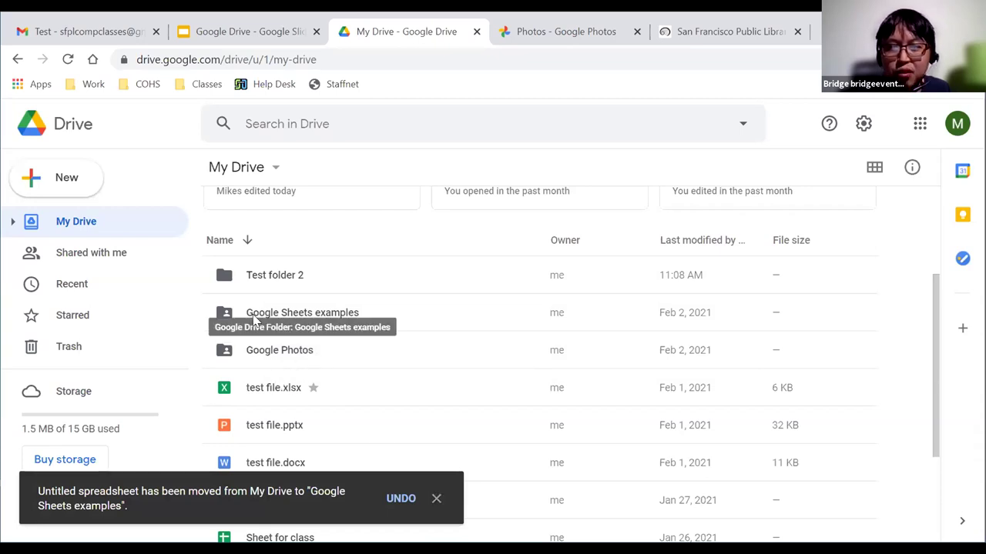
Open the Google Sheets examples folder and check for the moved Untitled spreadsheet.
click(277, 319)
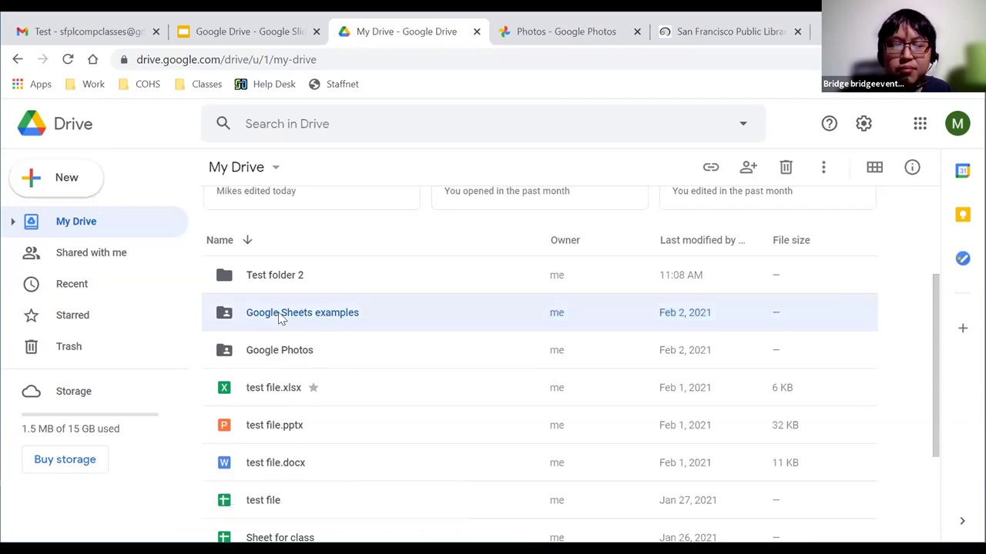
double_click(281, 319)
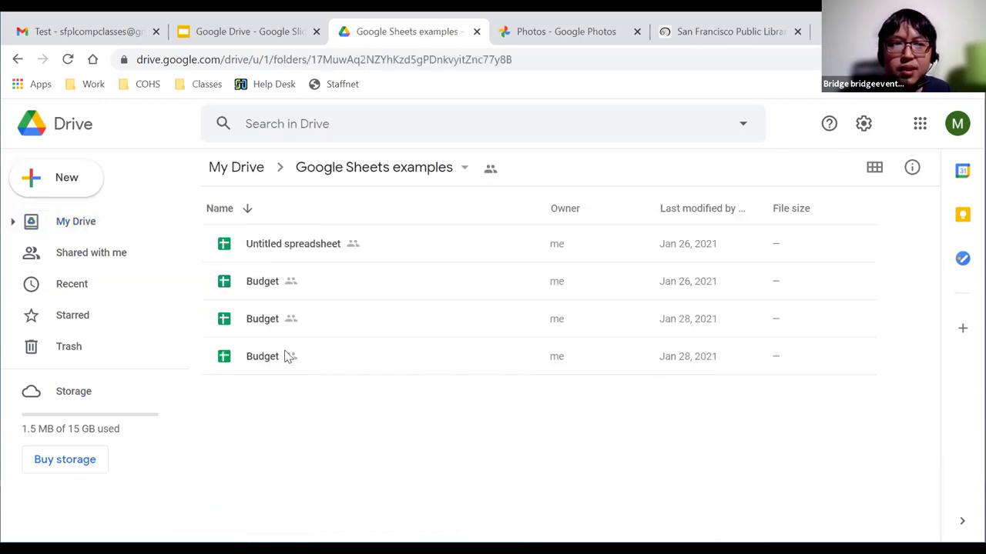
double_click(350, 247)
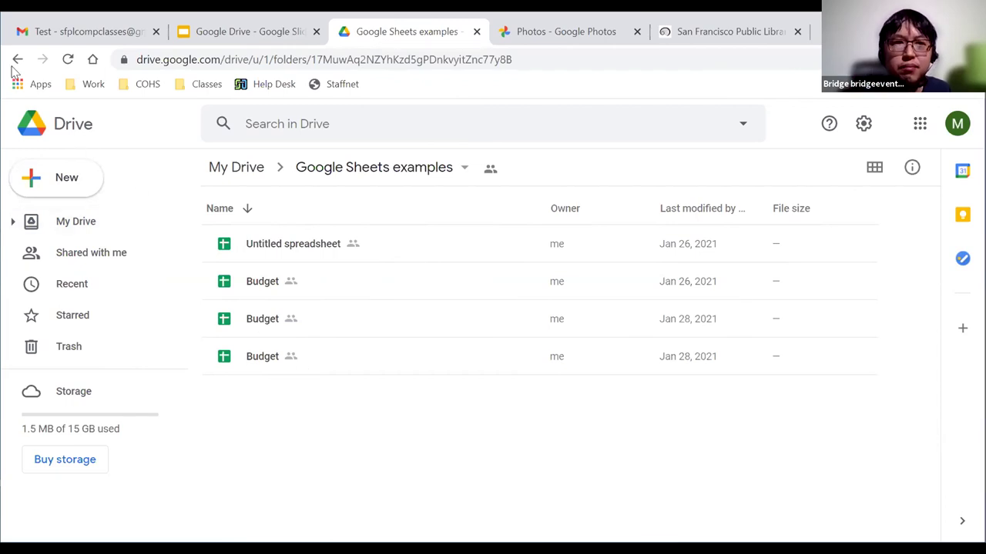
Return to My Drive, get the sharing link for test file.xlsx, and set its access to Anyone with the link.
click(56, 124)
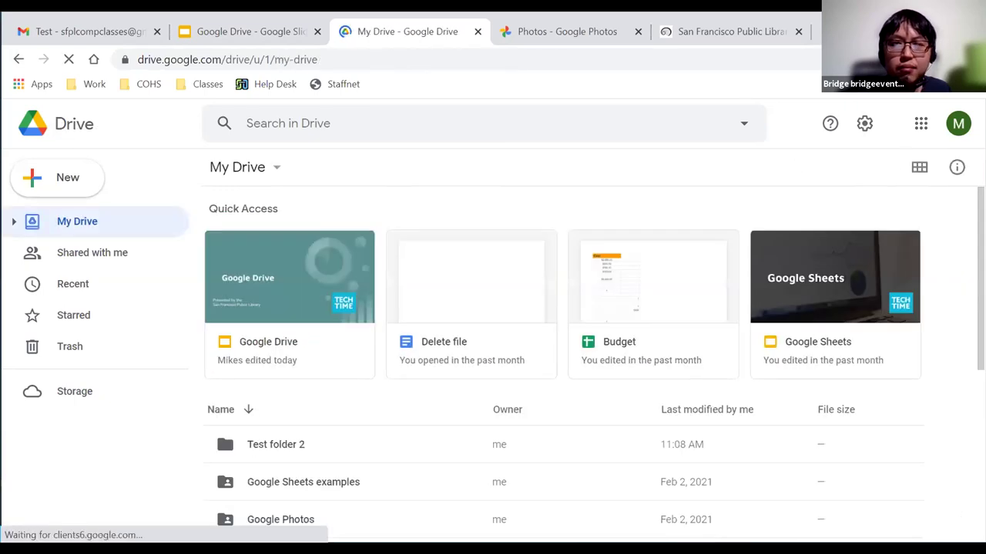
scroll(939, 306, down, 2)
drag(940, 305, 939, 325)
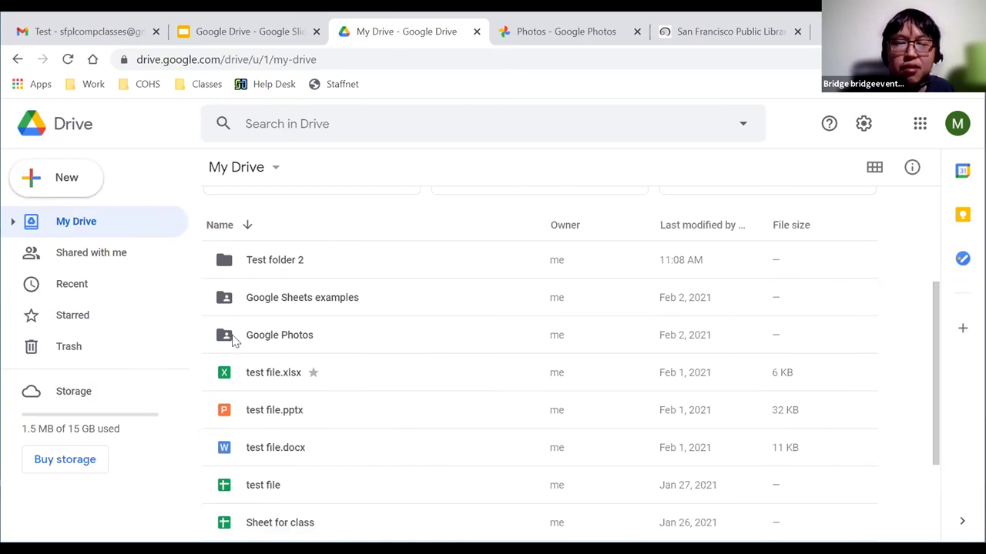
drag(935, 334, 920, 349)
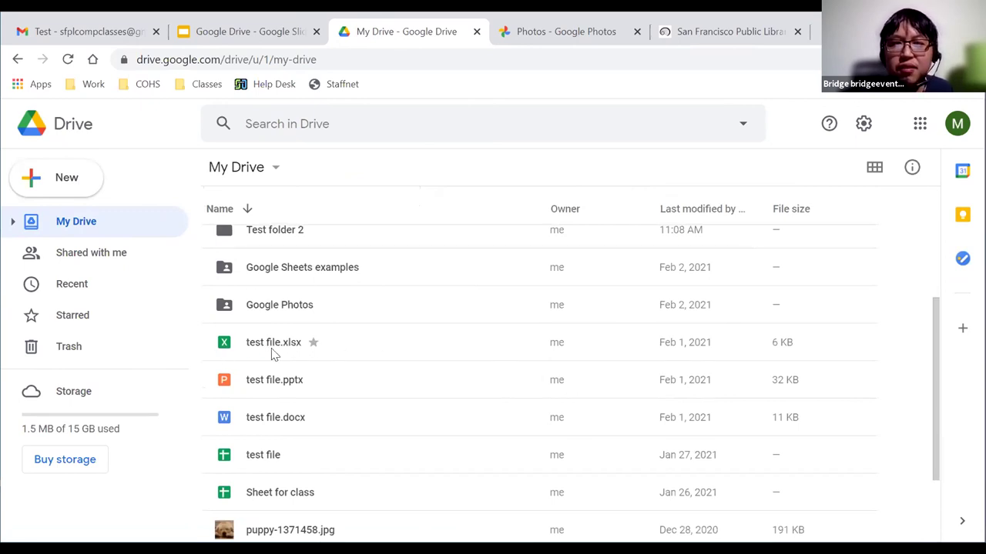
click(336, 346)
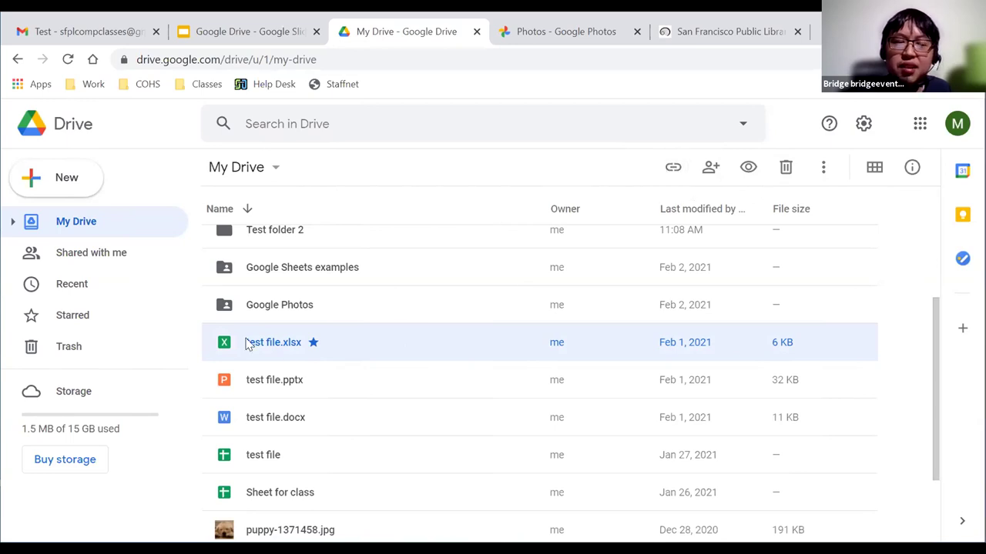
click(673, 168)
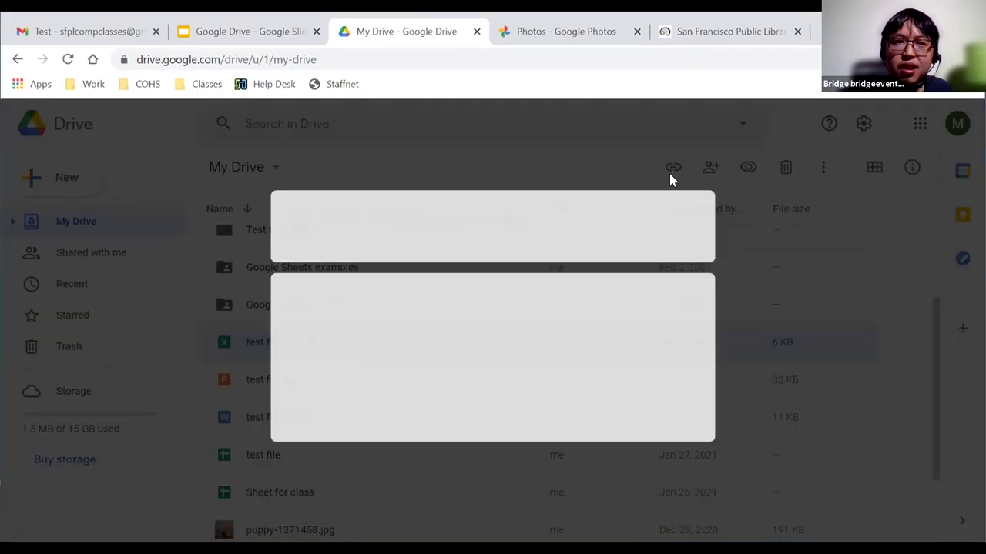
click(495, 356)
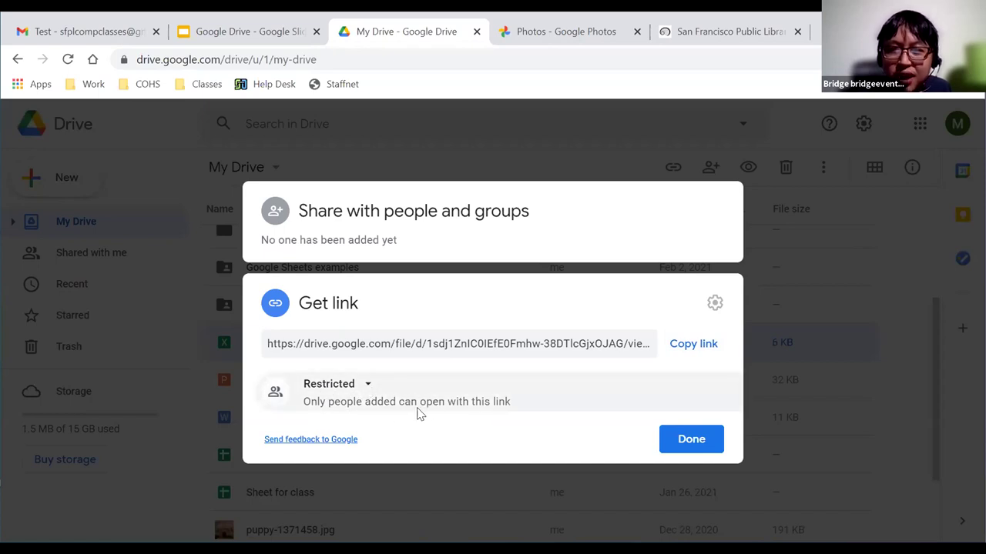
click(367, 385)
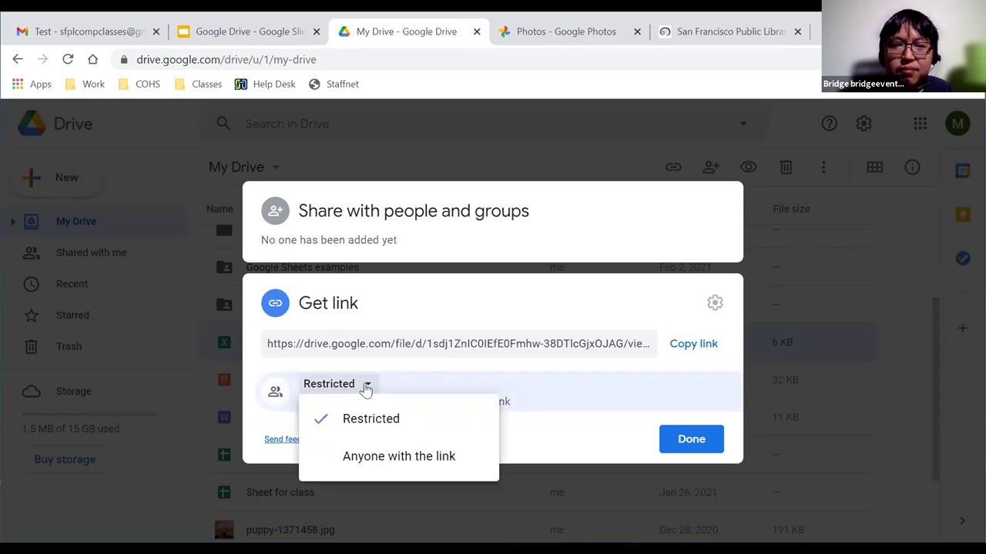
click(347, 456)
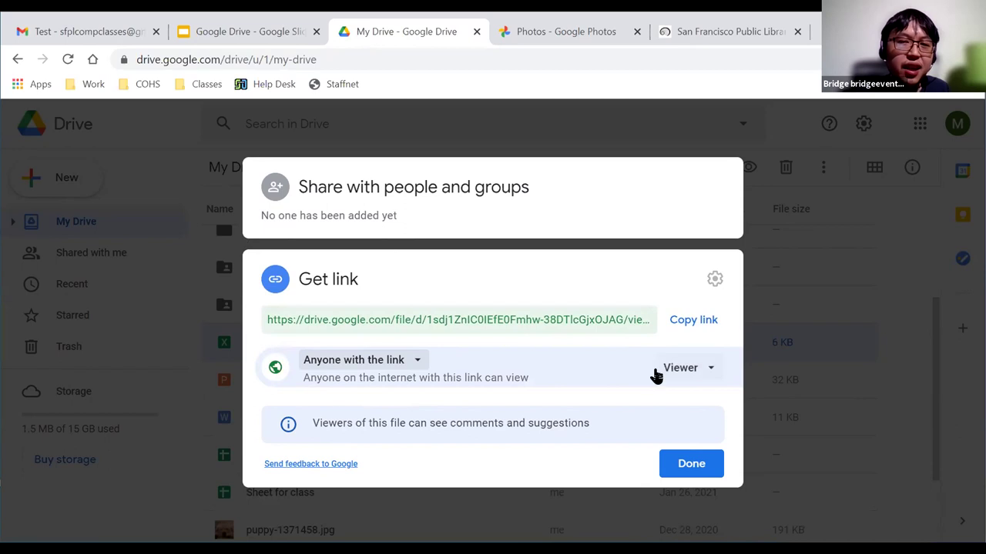
Try out the link's permission roles by switching to Editor, to Commenter, and back to Viewer.
click(711, 371)
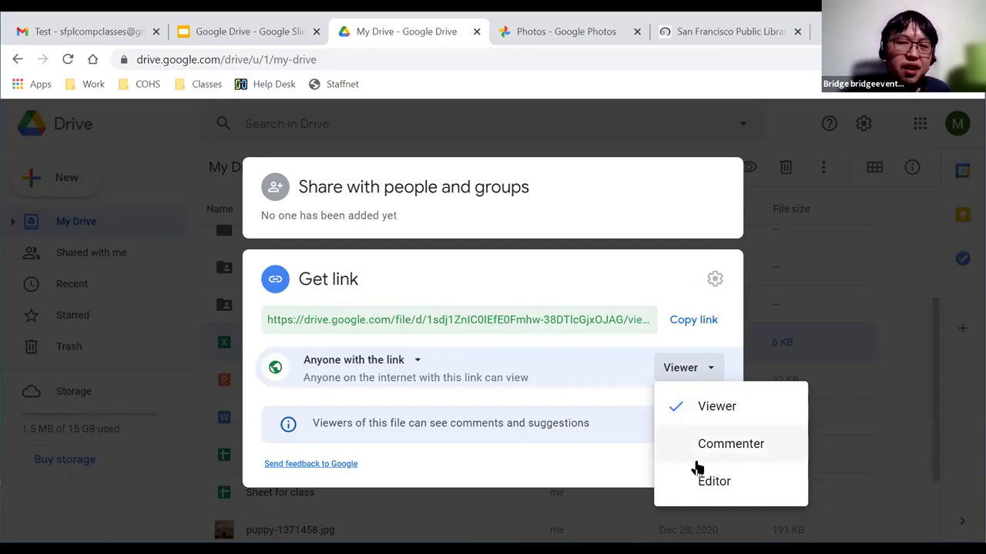
click(699, 487)
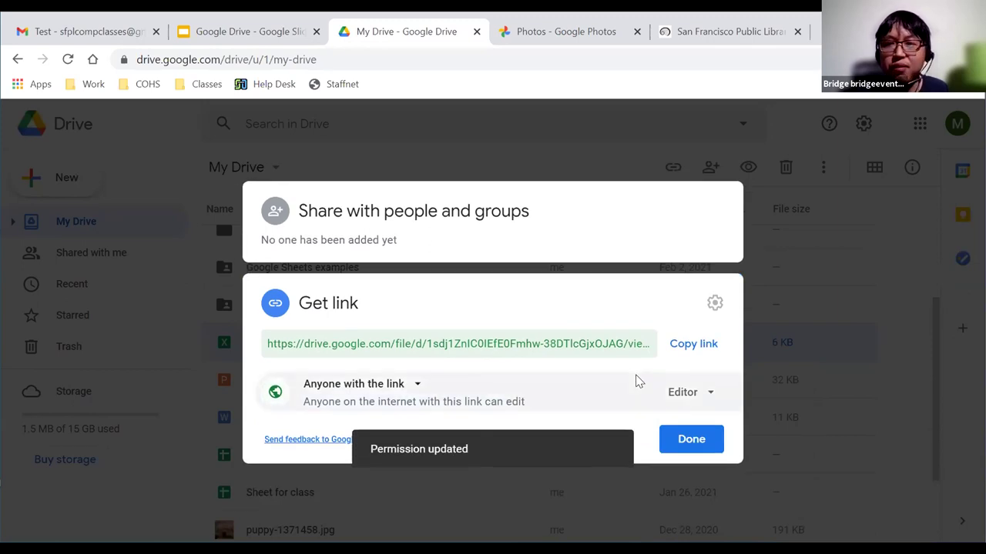
click(686, 393)
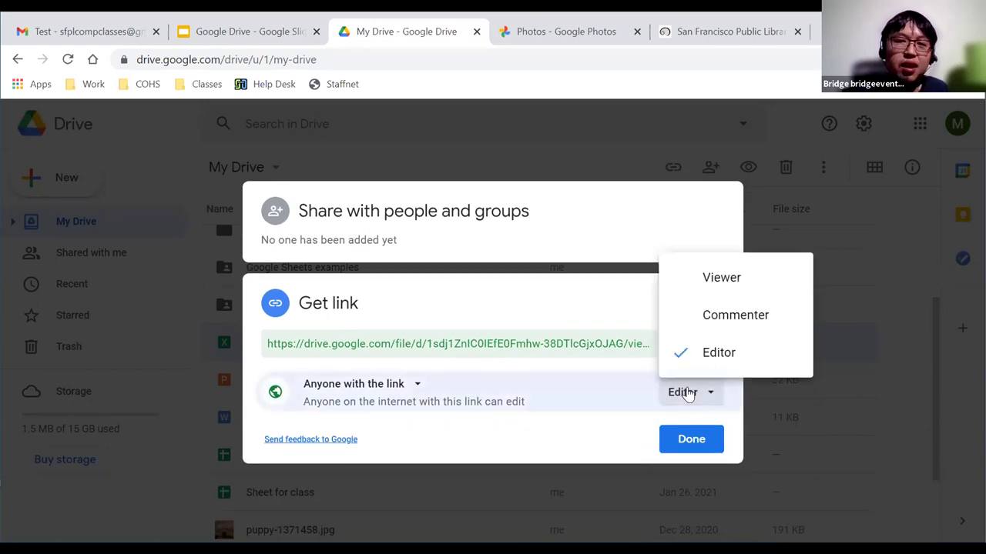
click(713, 318)
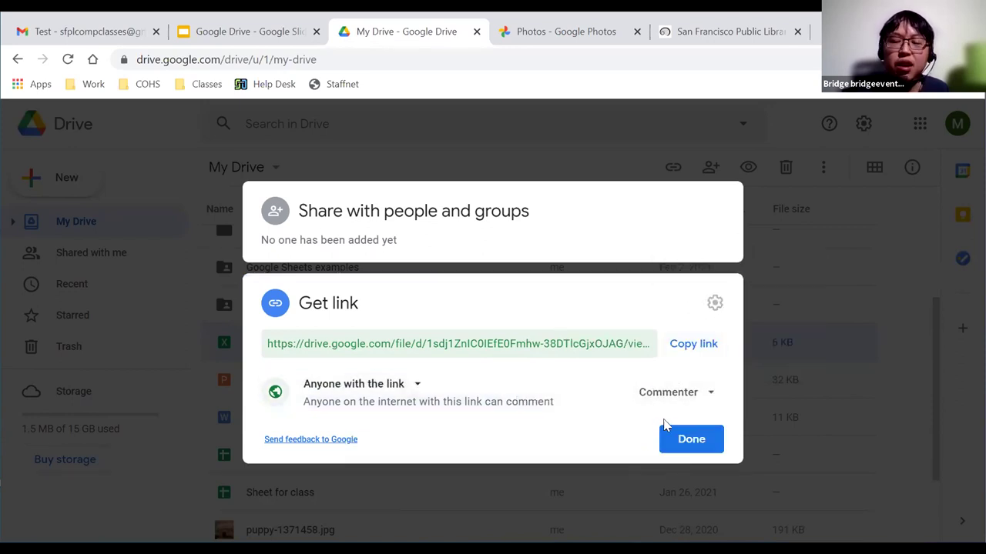
click(674, 394)
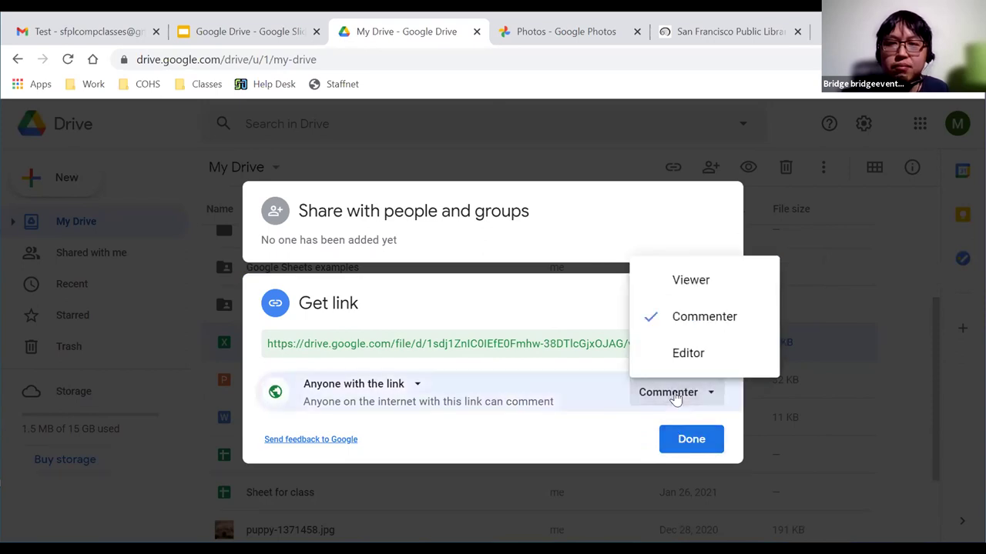
click(685, 284)
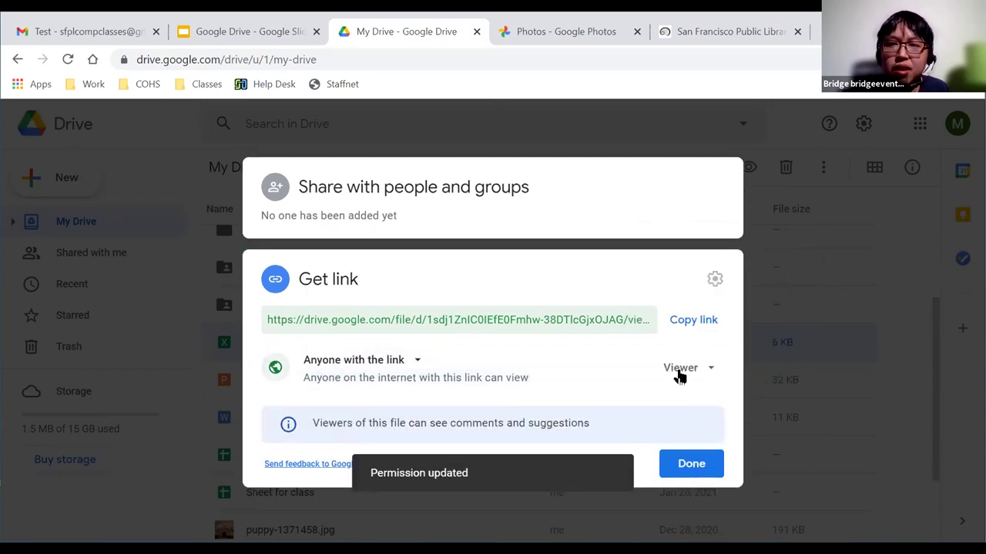
Set the link's role for test file.xlsx to Editor and finish the sharing settings.
click(680, 372)
click(697, 479)
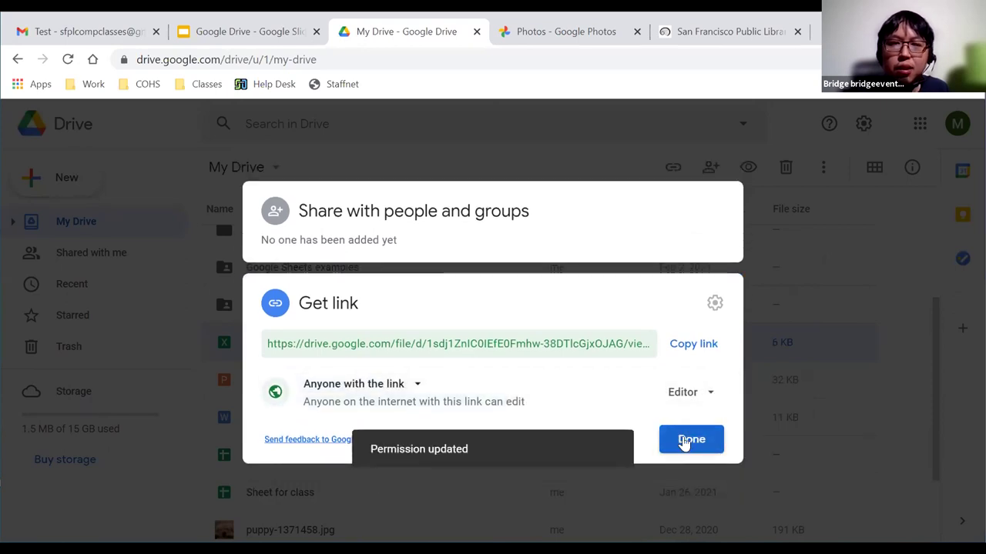
click(685, 441)
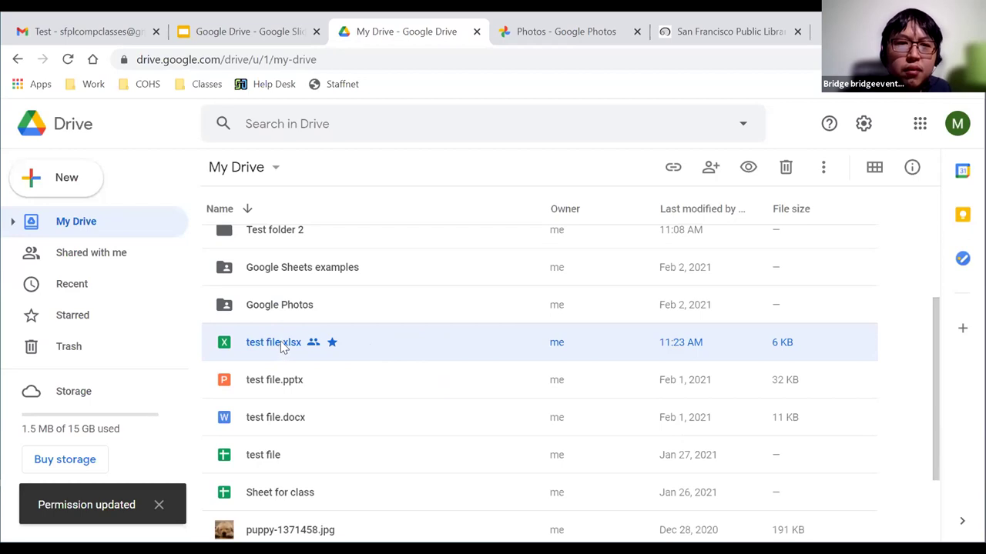
Copy the sharing link of test file.xlsx and close the sharing settings.
click(673, 168)
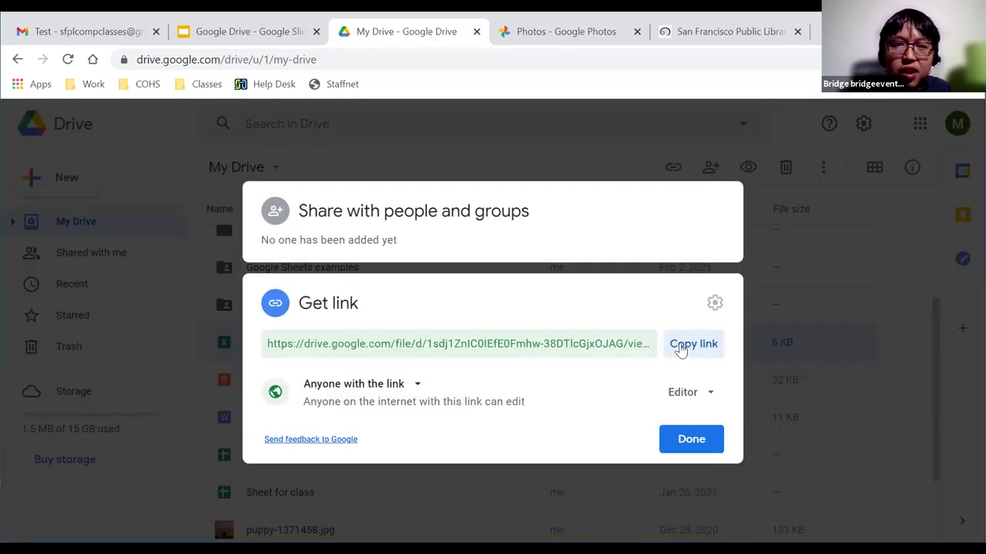
click(681, 348)
click(670, 437)
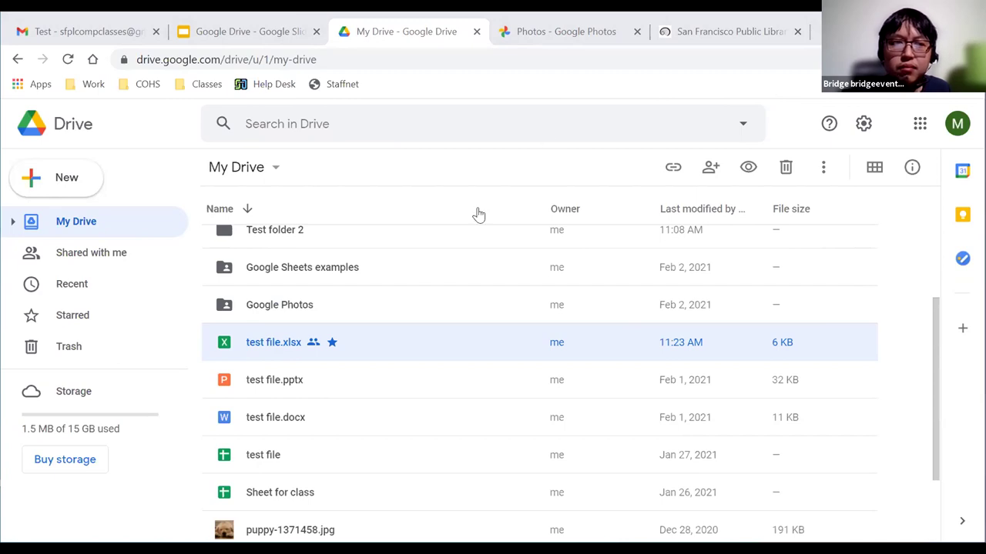
Open test file.xlsx and enter Hello in cell B1 and Hi in cell C1.
double_click(389, 341)
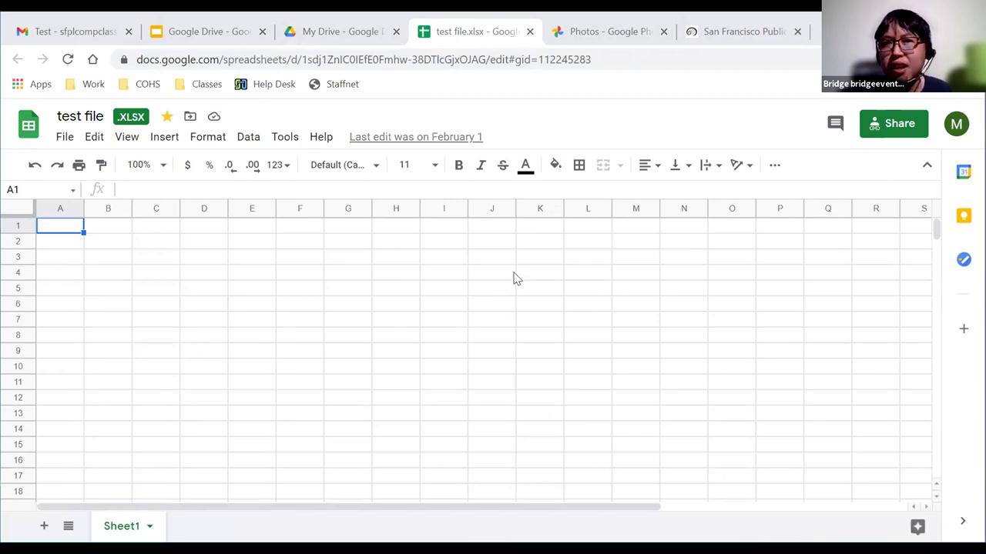
click(111, 229)
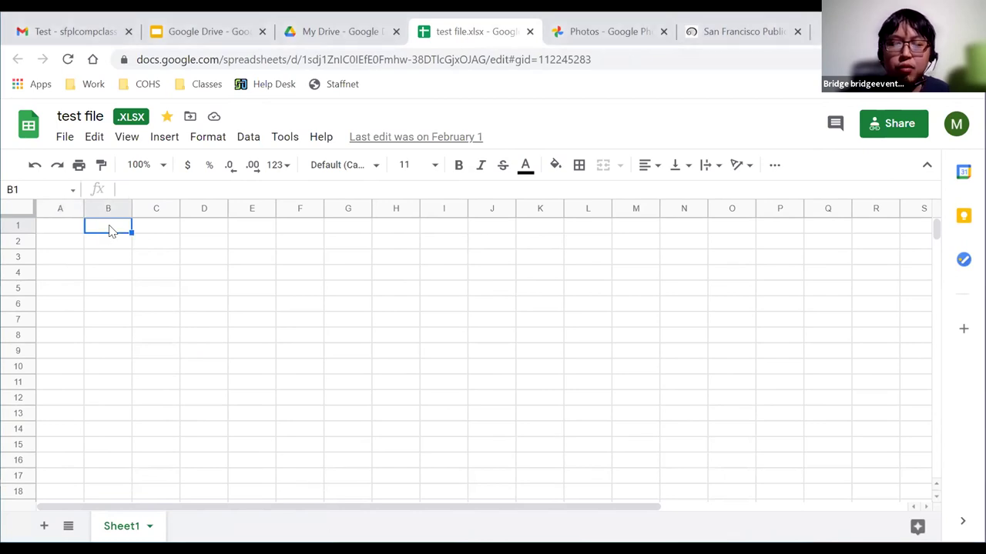
text(Hello)
key(Return)
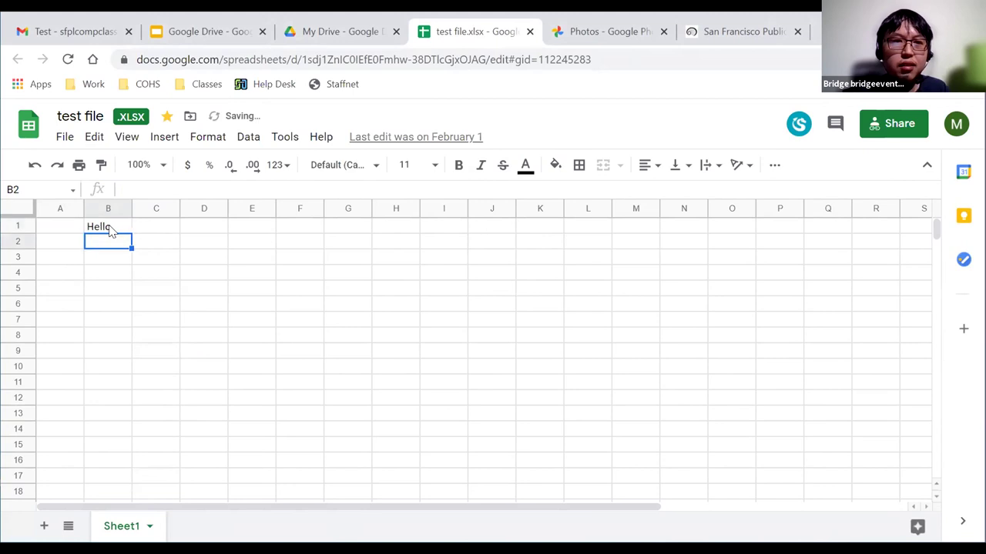
click(158, 230)
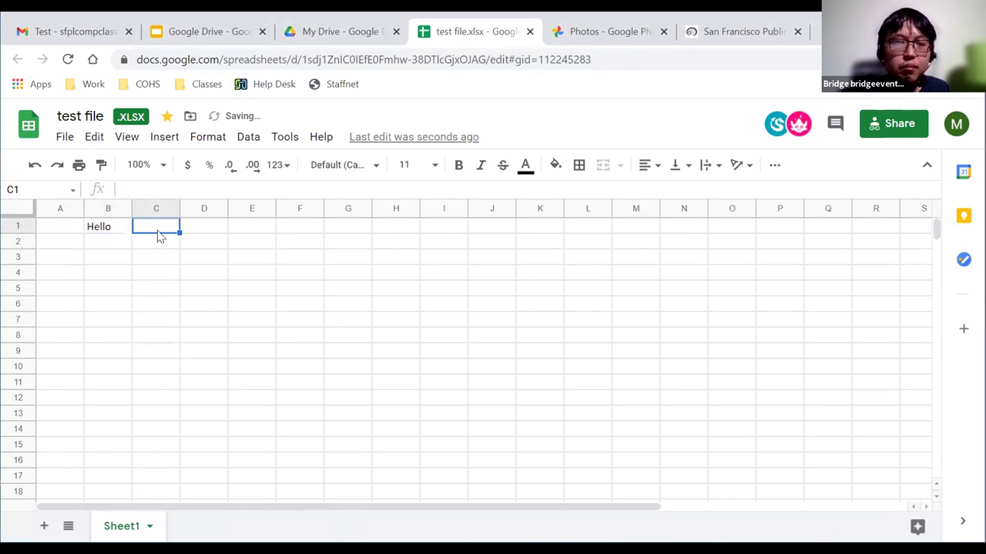
text(Hi)
key(Return)
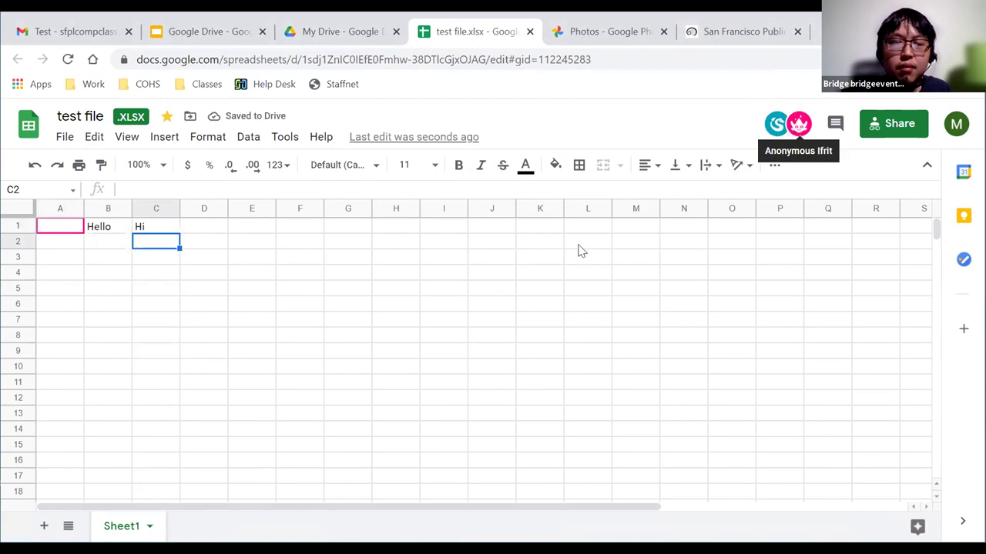
Watch the other people's live edits in the shared spreadsheet, and close the file to return to My Drive.
click(478, 243)
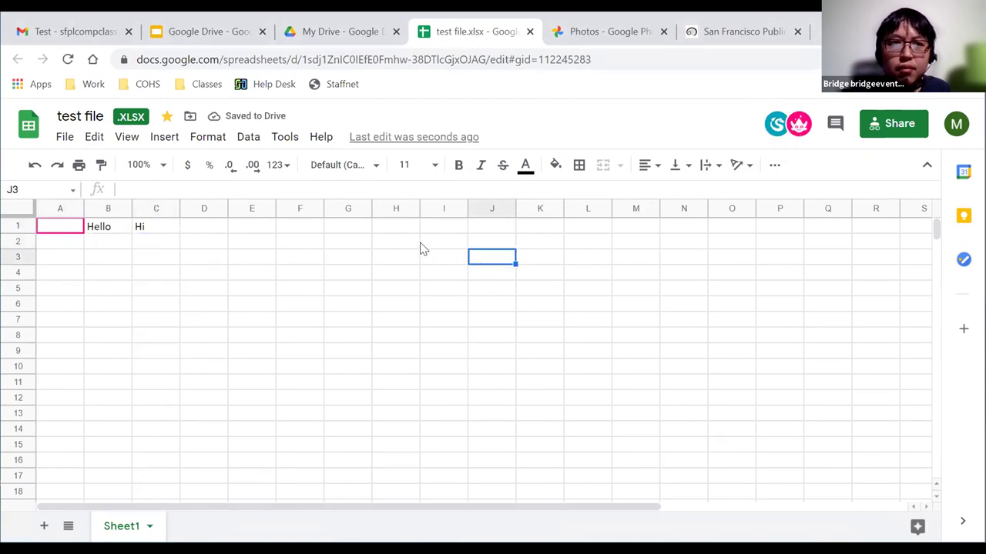
click(379, 243)
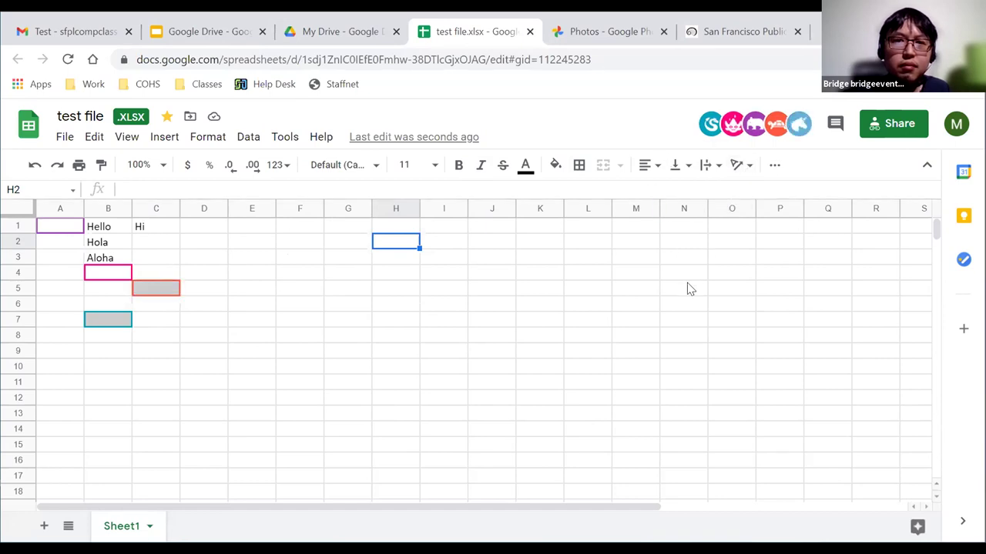
click(393, 272)
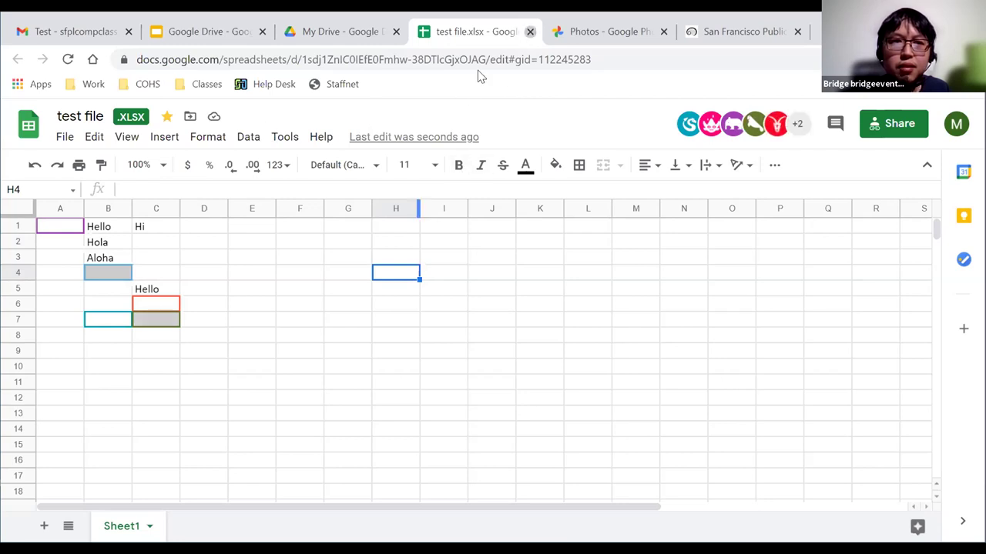
click(530, 31)
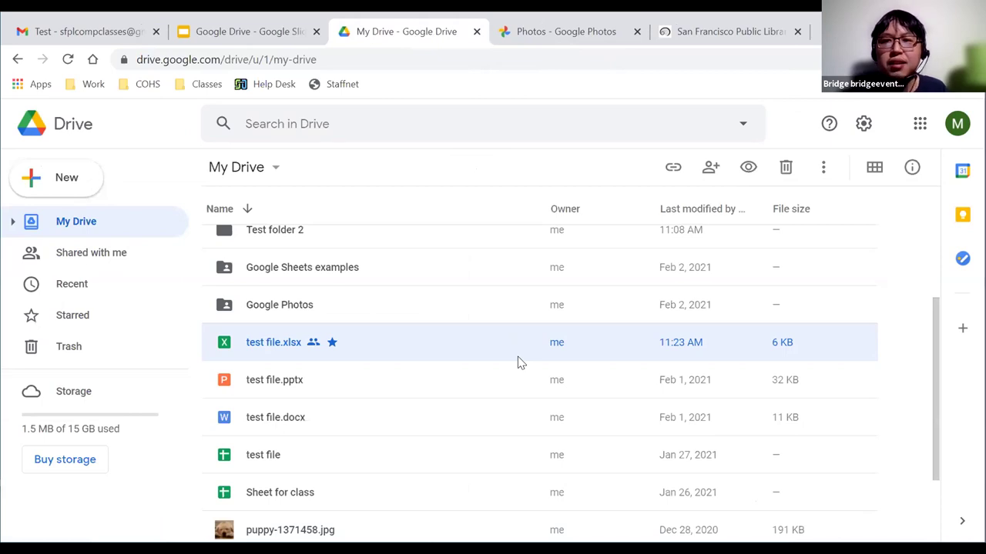
Share Test folder 2 by link with anyone who has the link, using the Viewer role, and finish the sharing settings.
scroll(924, 293, up, 1)
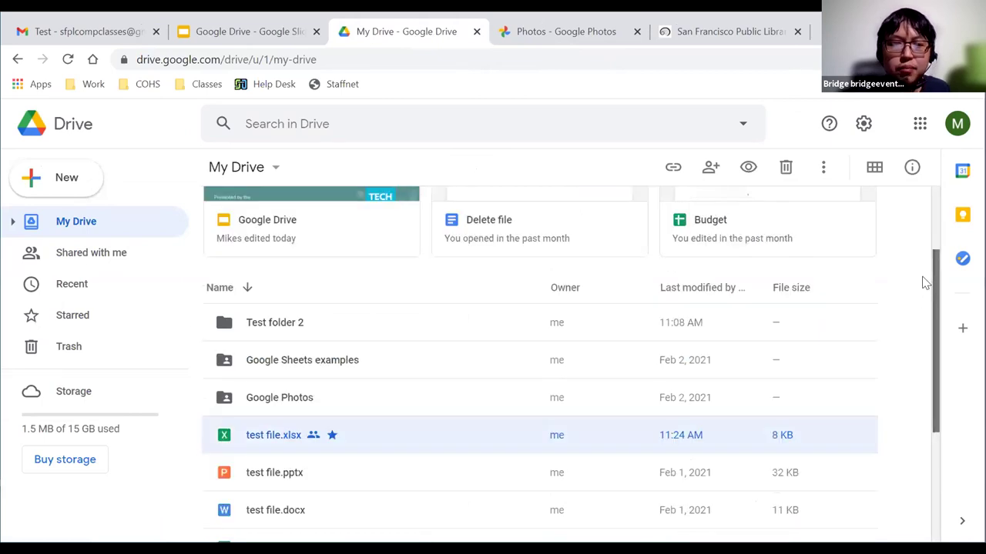
scroll(924, 284, down, 1)
drag(934, 292, 928, 245)
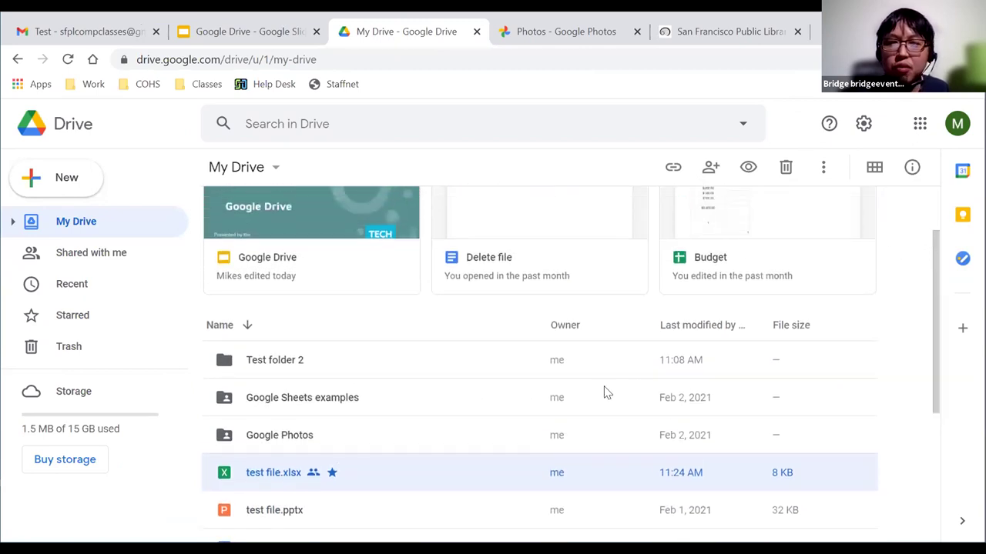
click(252, 366)
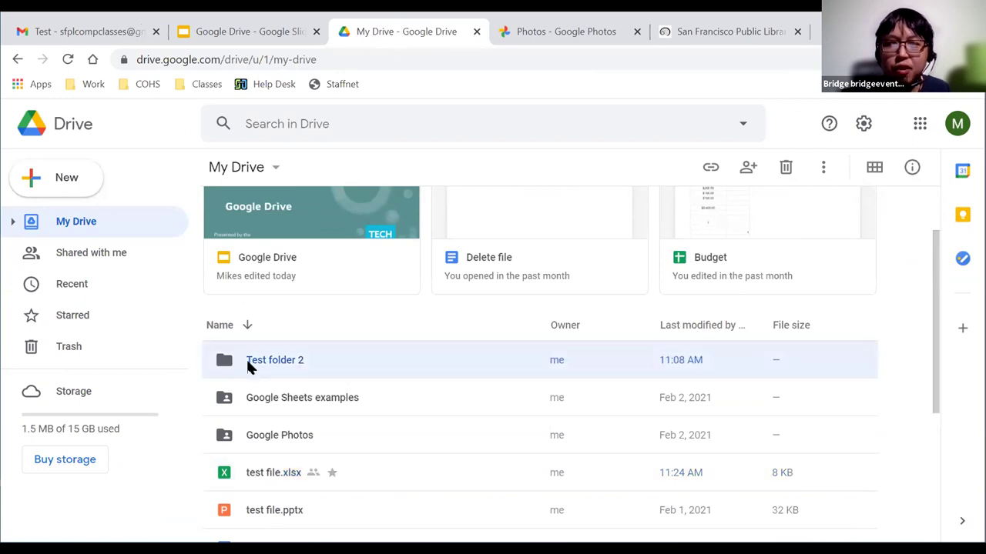
click(710, 168)
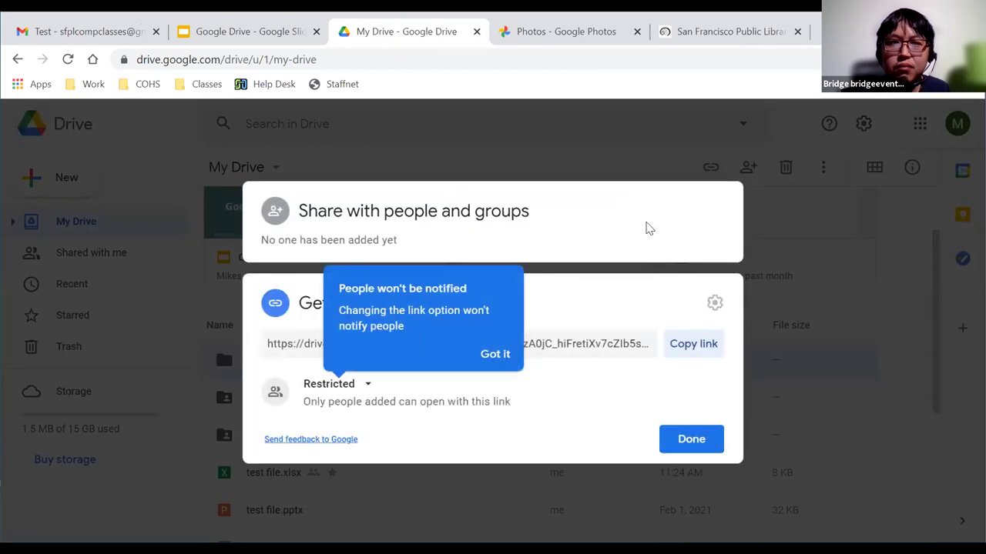
click(513, 353)
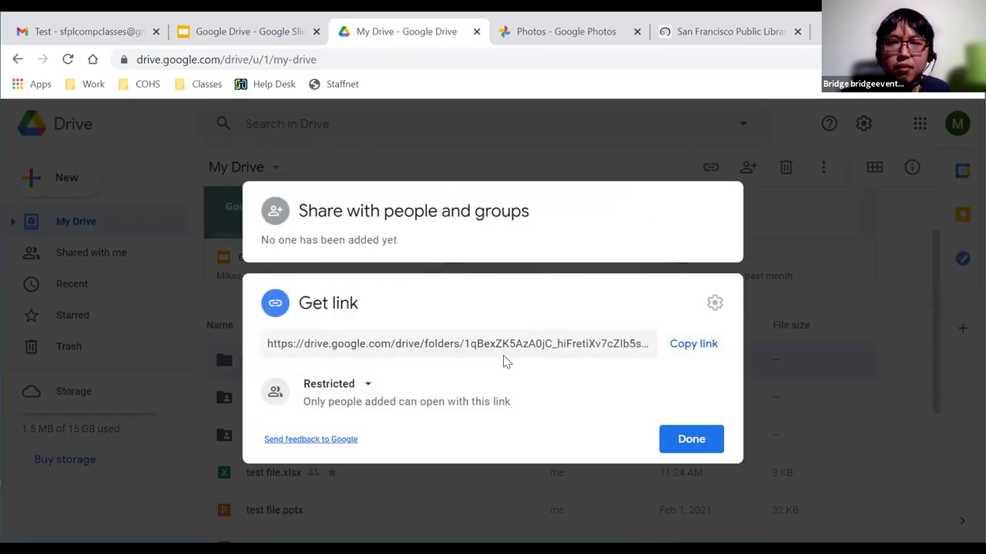
click(322, 387)
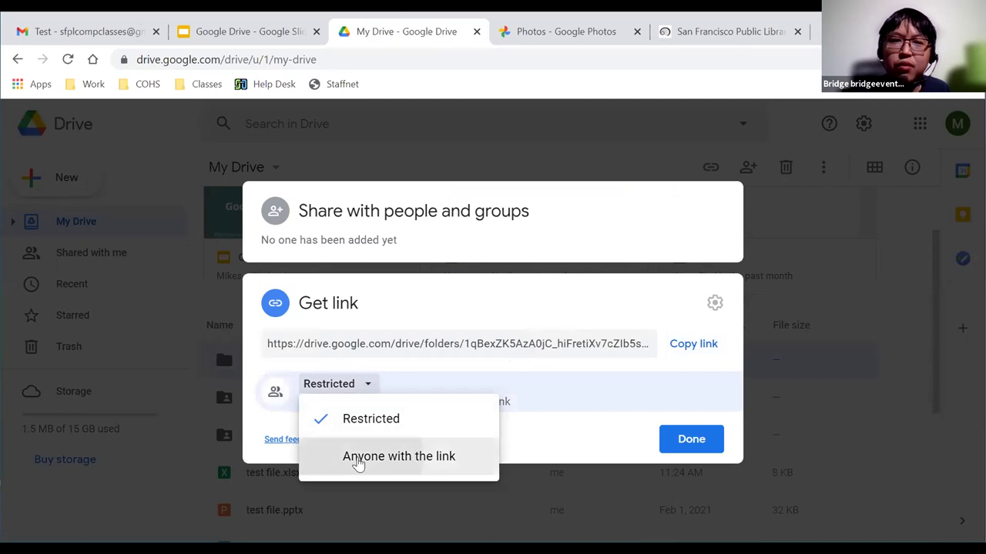
click(359, 460)
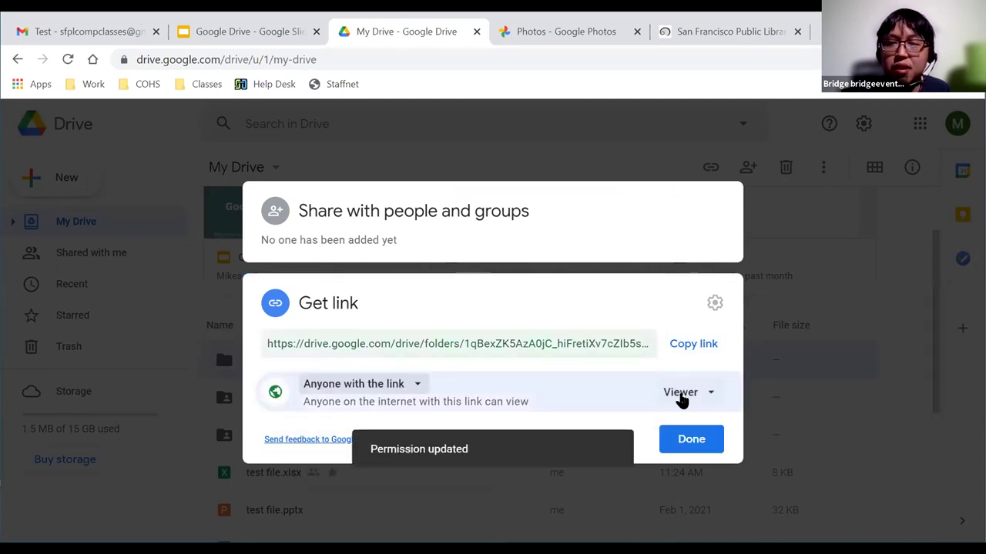
click(680, 394)
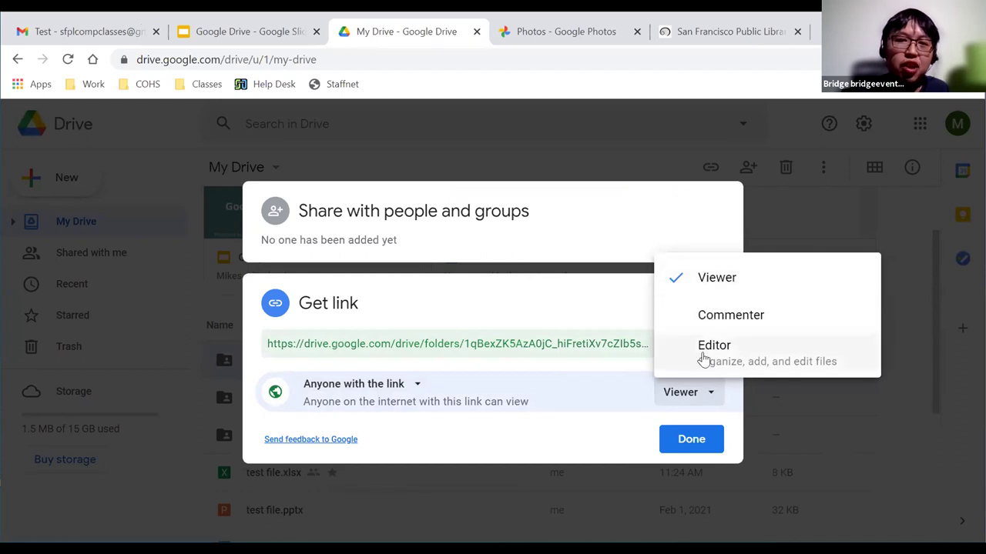
click(705, 279)
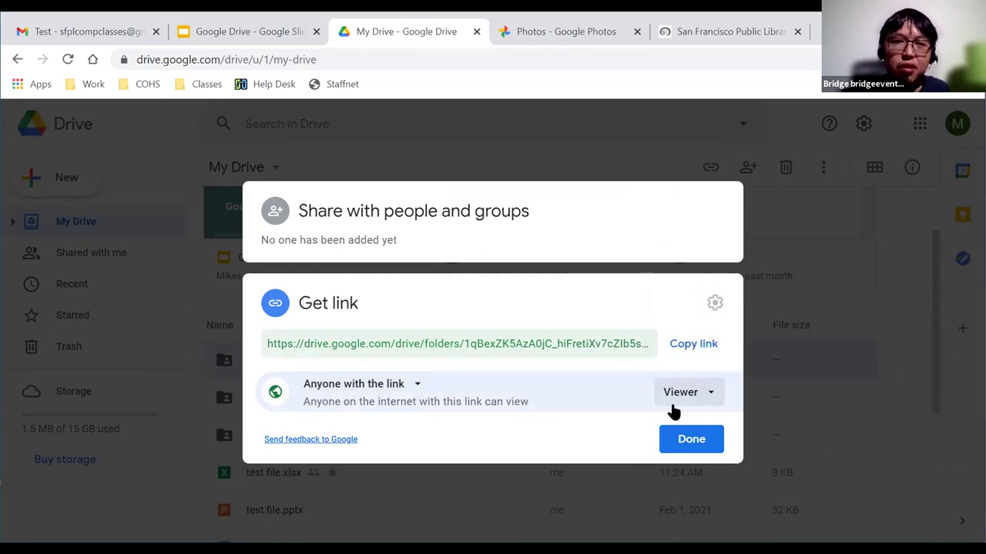
click(669, 440)
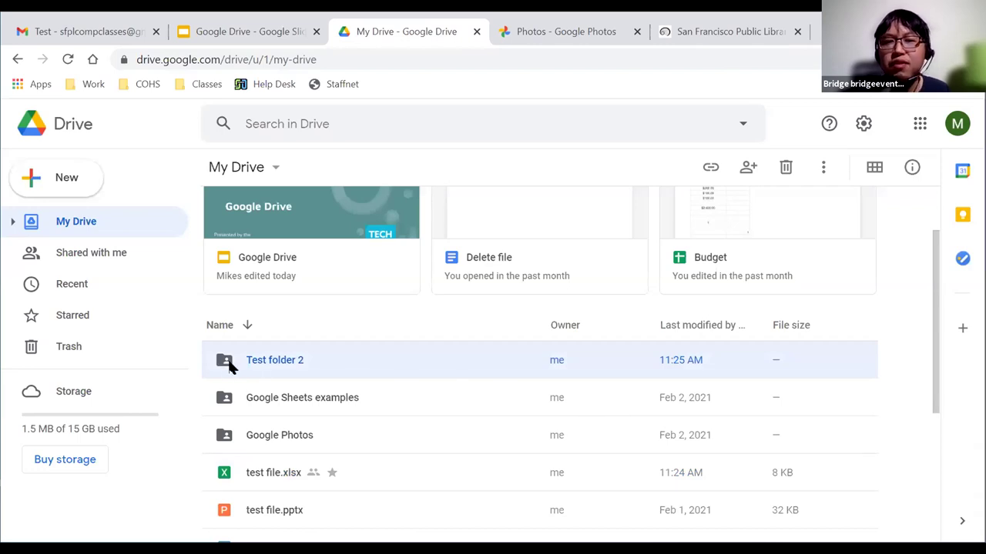
Set the link access of Test folder 2 back to Restricted and finish the sharing settings.
click(710, 167)
click(410, 389)
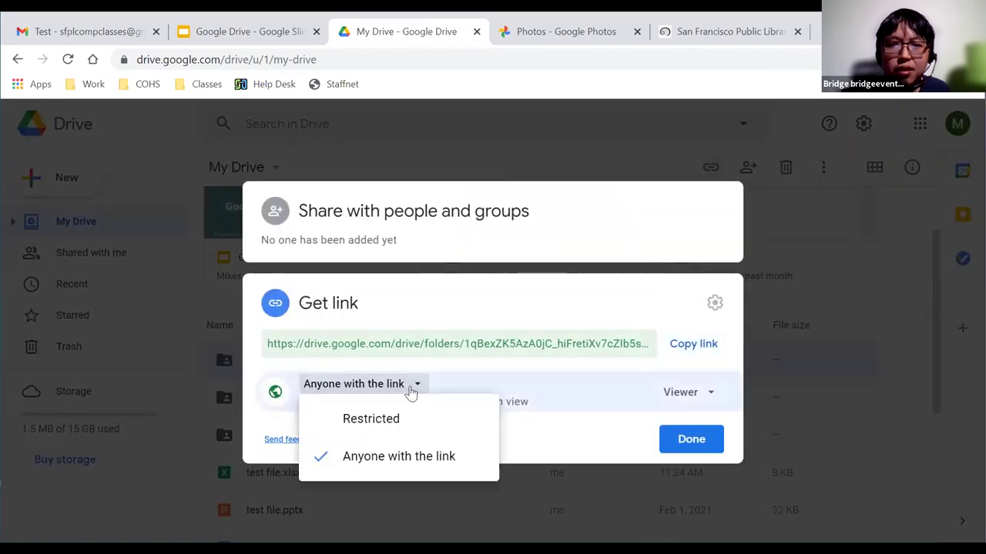
click(396, 421)
click(689, 440)
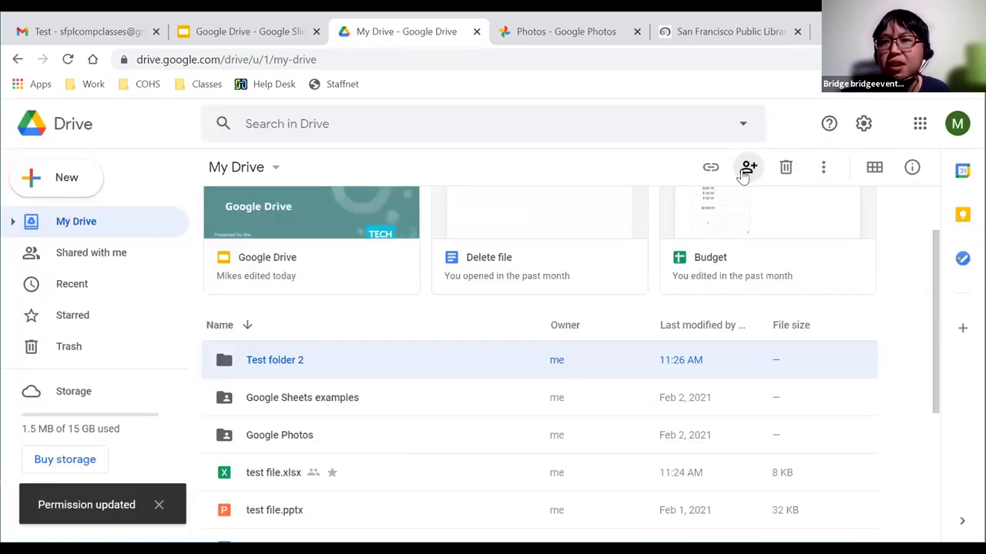
In the people sharing settings of Test folder 2, disallow editors from changing permissions and sharing, recheck the option, and close the sharing settings.
click(744, 171)
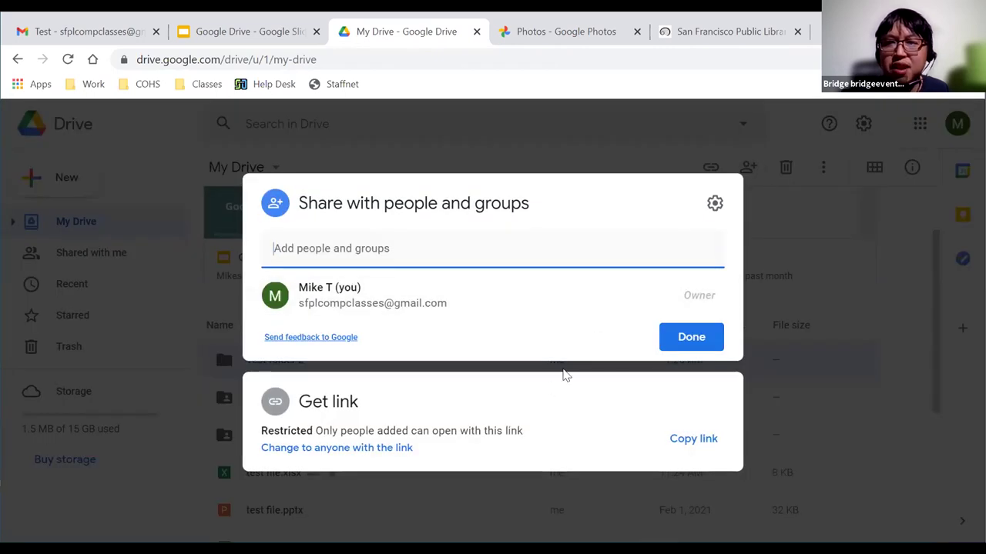
click(781, 197)
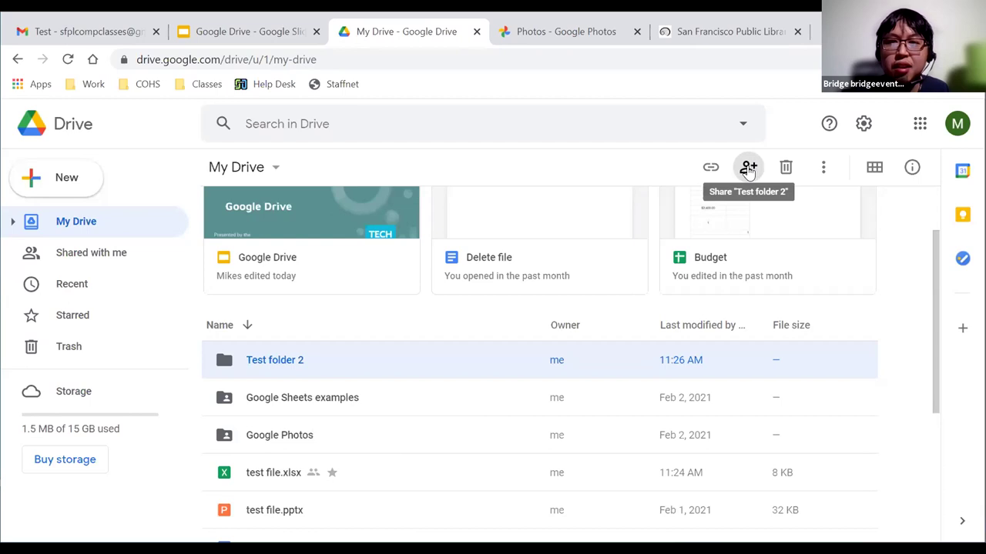
click(749, 169)
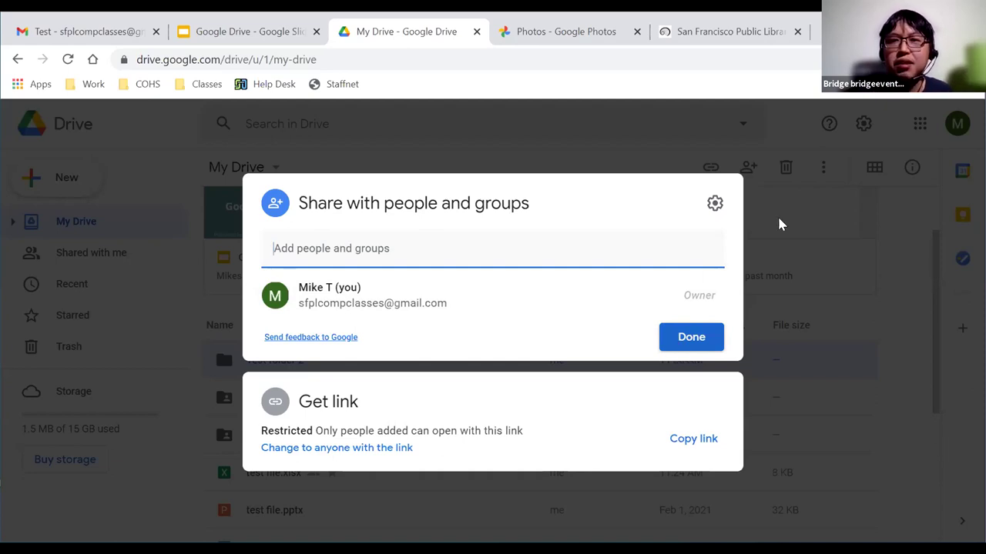
click(715, 204)
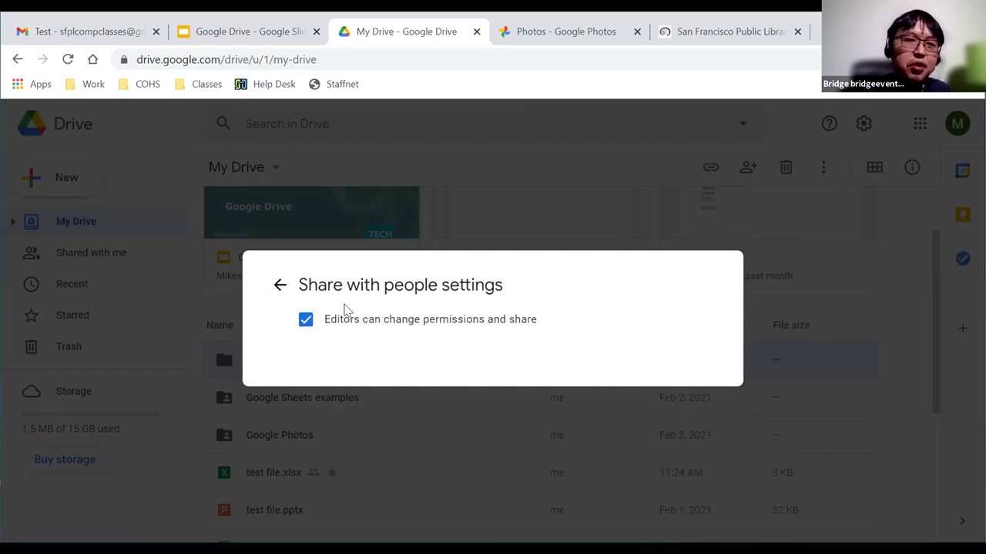
click(306, 322)
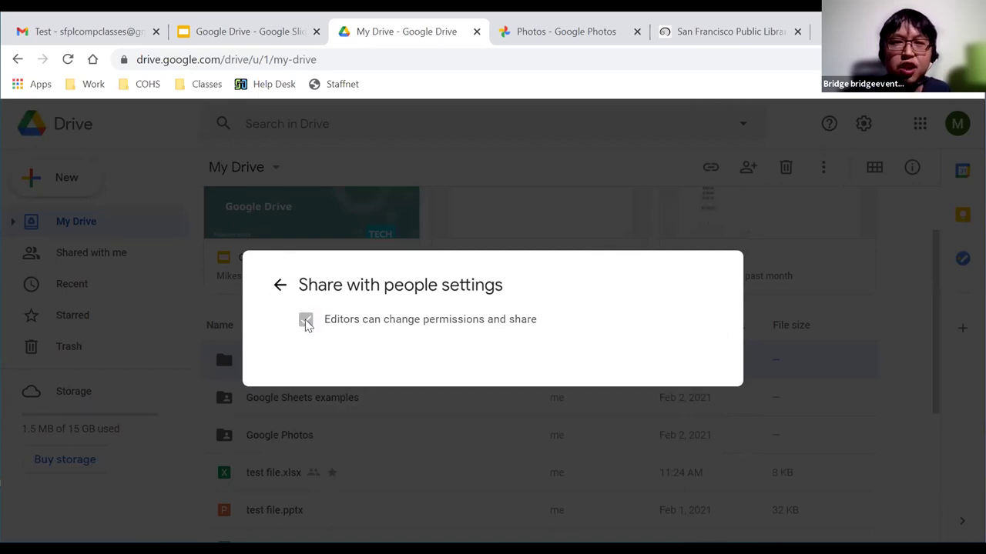
click(279, 285)
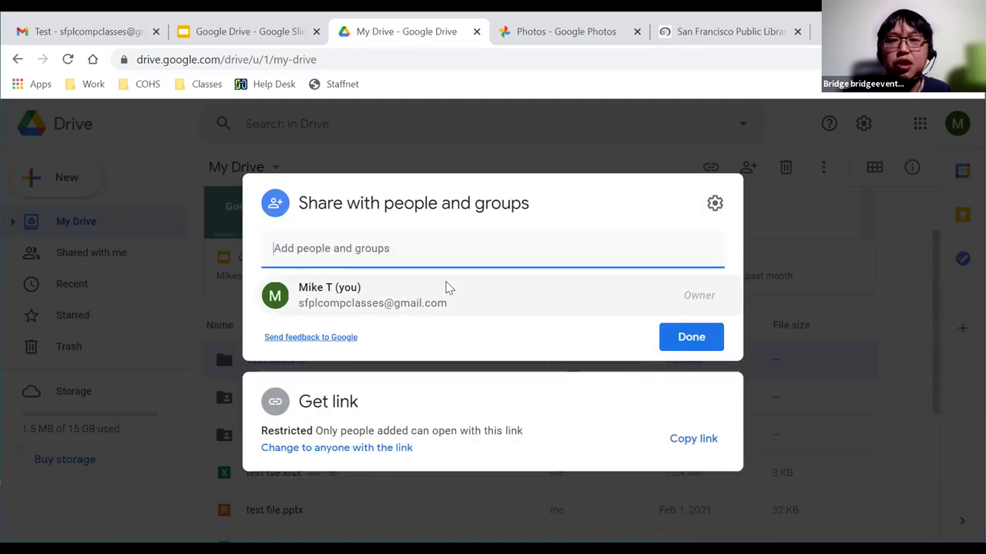
mouse_move(446, 283)
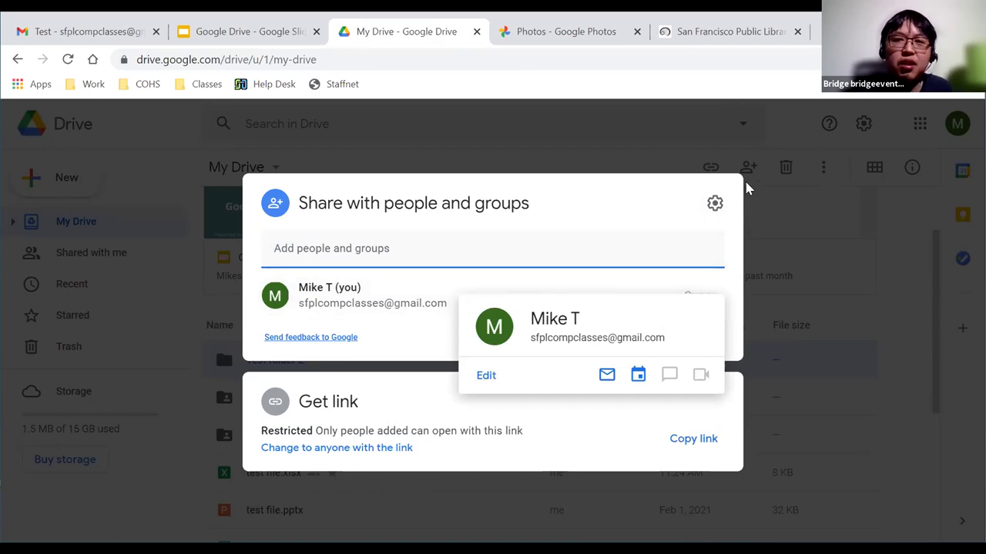
click(712, 203)
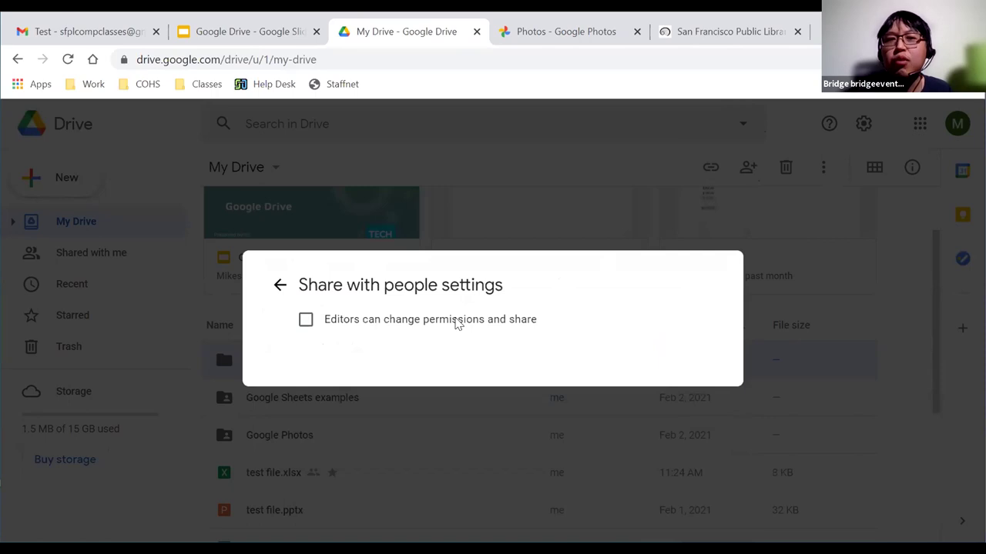
click(280, 285)
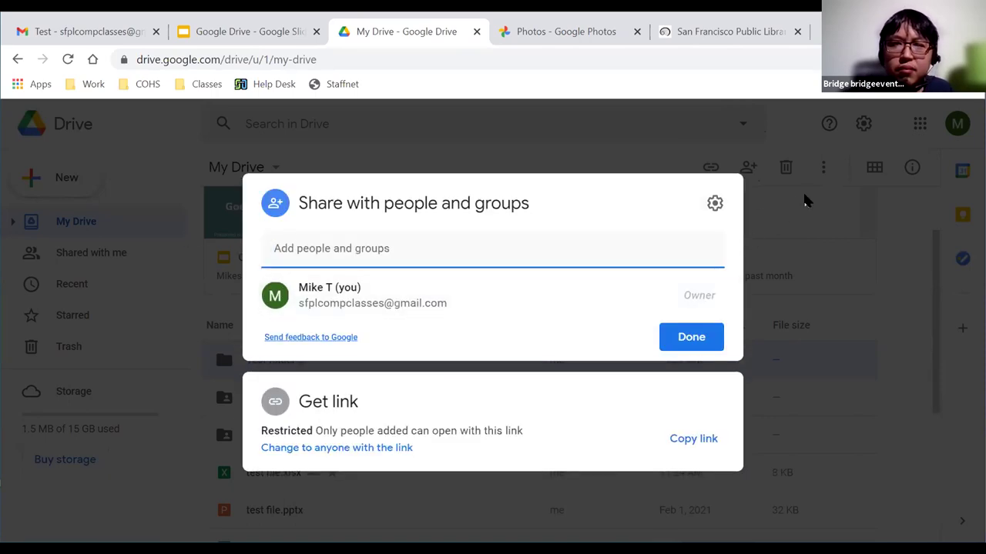
click(803, 196)
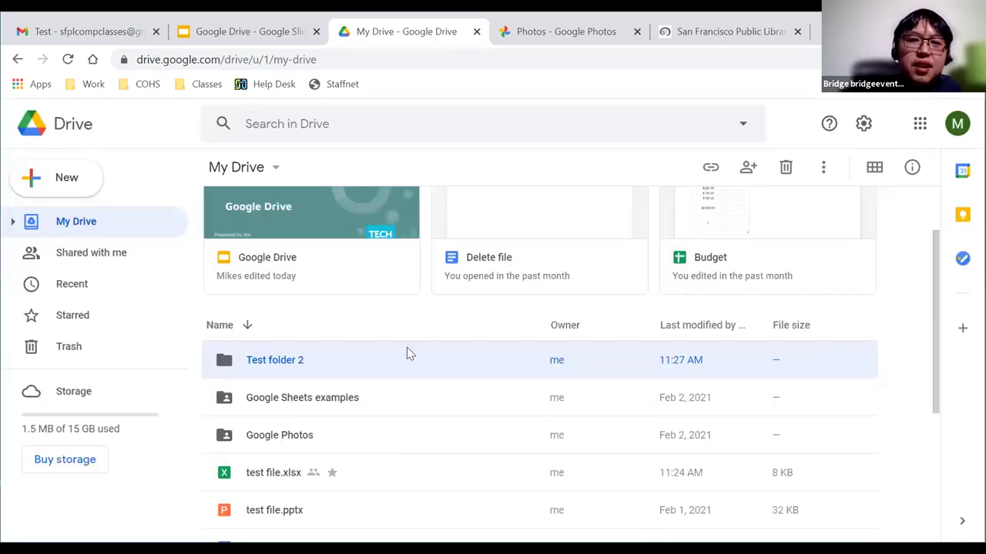
Move test file.xlsx from My Drive to the trash.
click(289, 397)
click(294, 368)
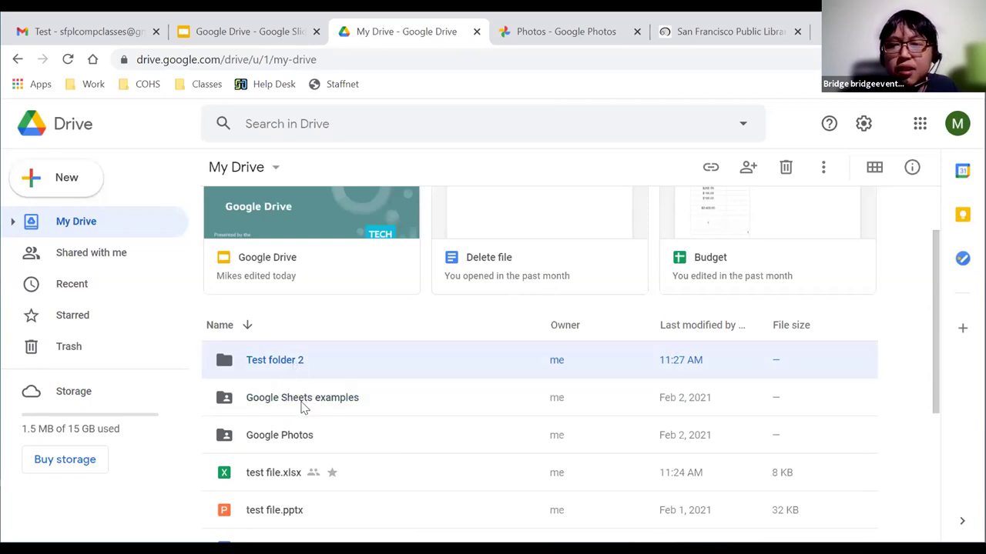
click(304, 402)
click(299, 358)
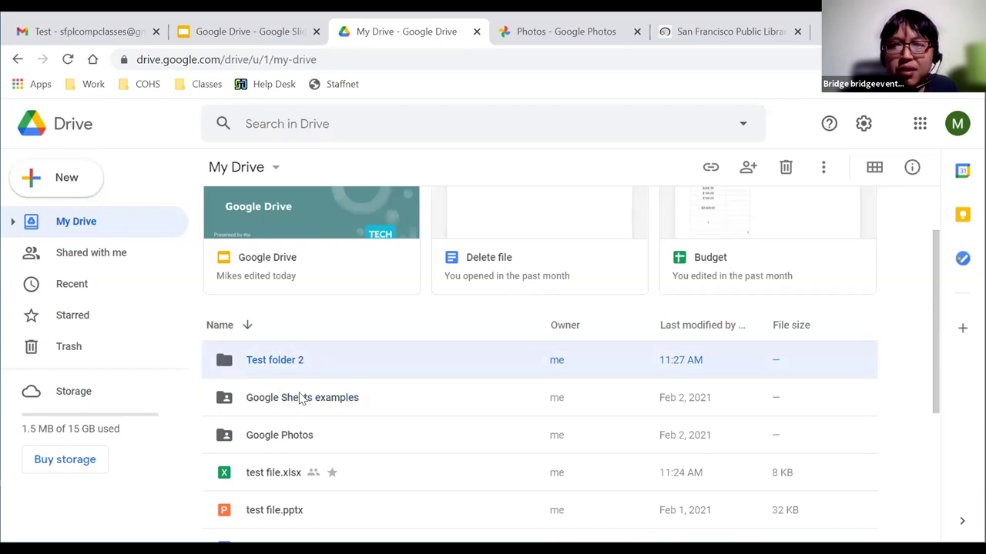
click(299, 399)
click(294, 436)
click(292, 474)
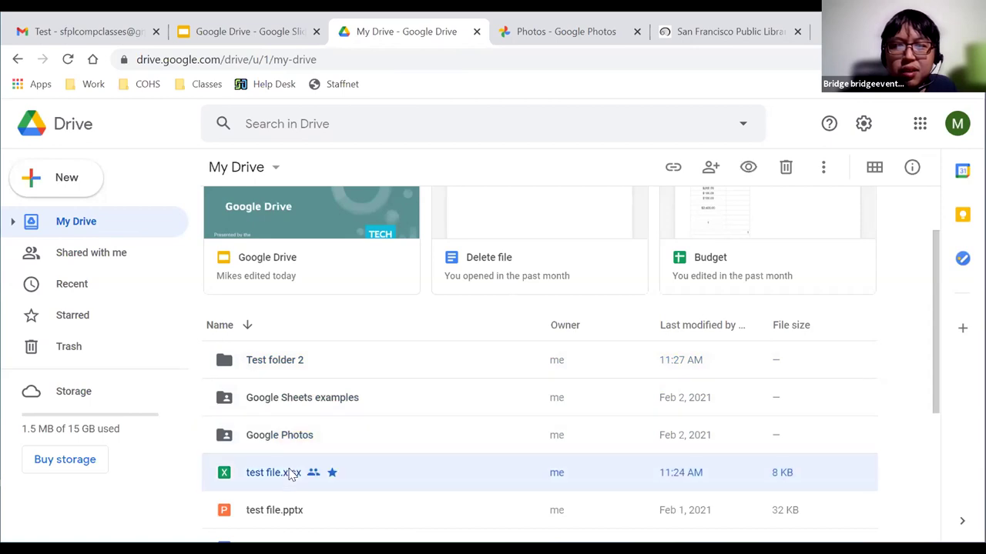
click(785, 171)
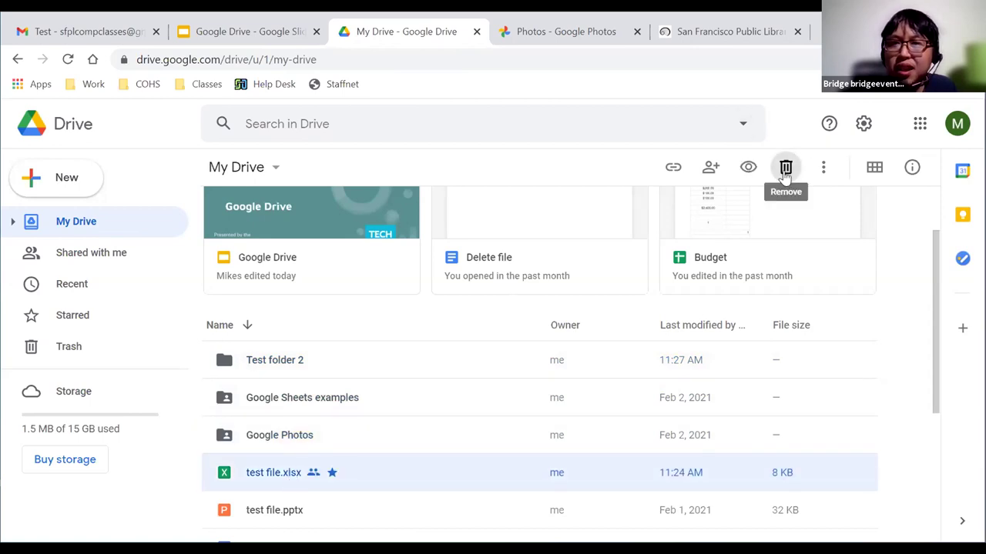
click(784, 171)
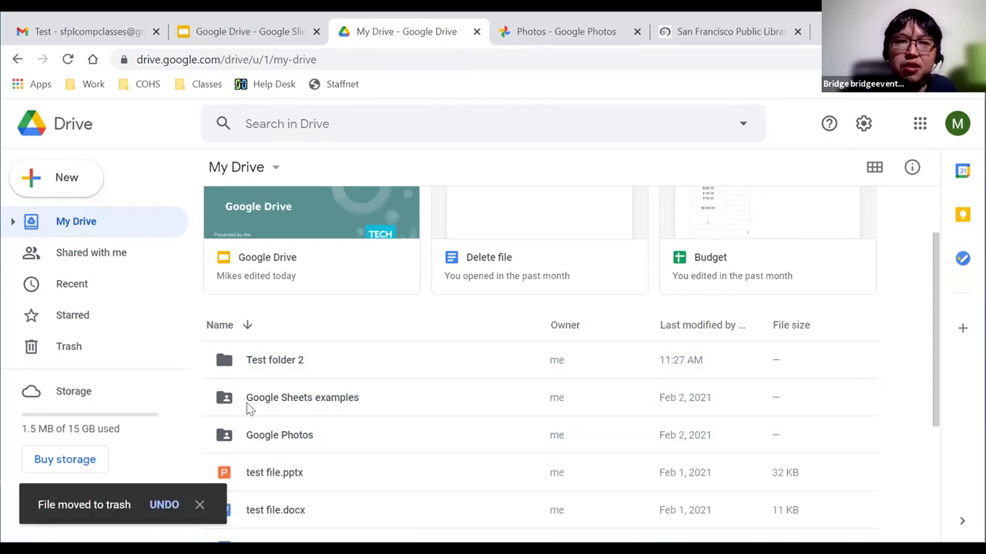
Look through the trashed items, then return to My Drive and check its file list.
click(68, 348)
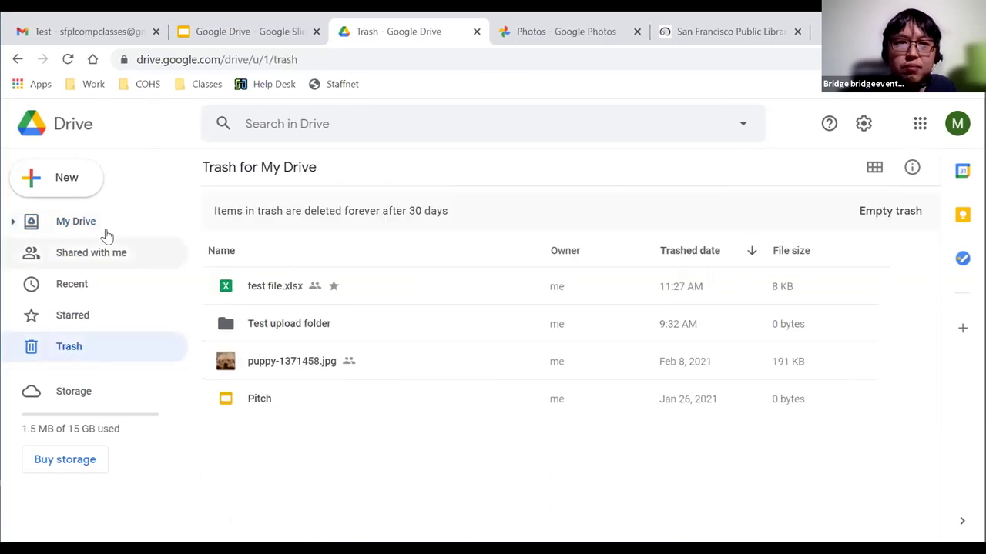
click(38, 128)
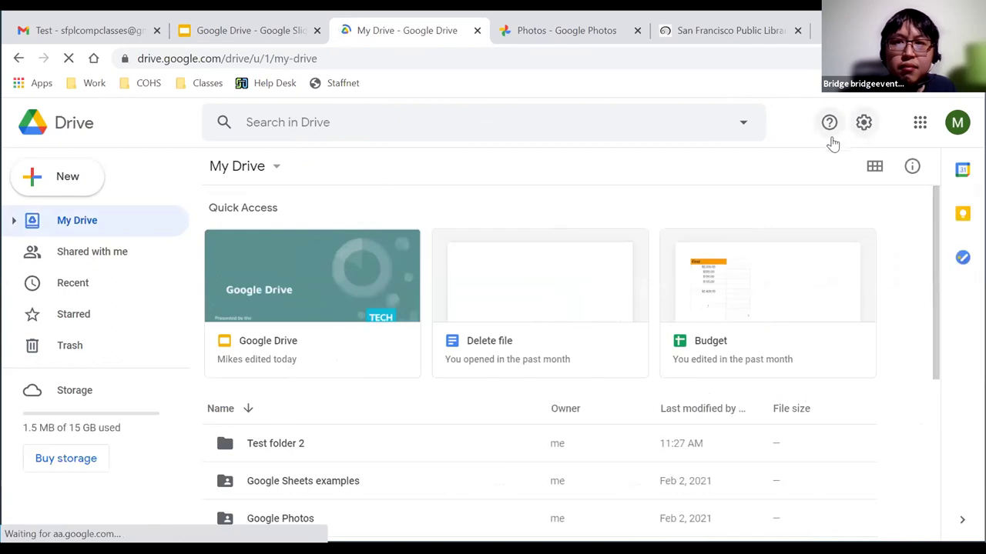
scroll(941, 271, down, 2)
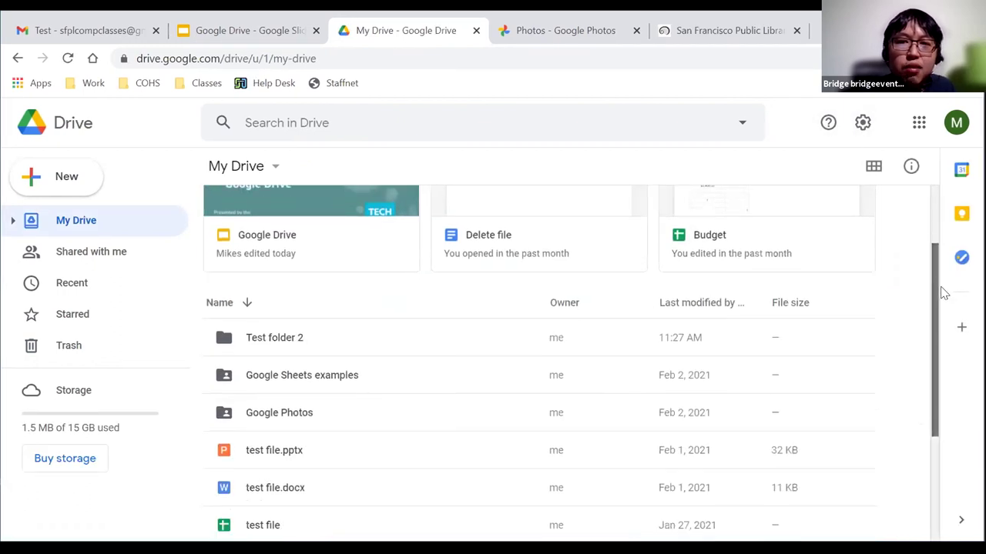
drag(933, 291, 935, 231)
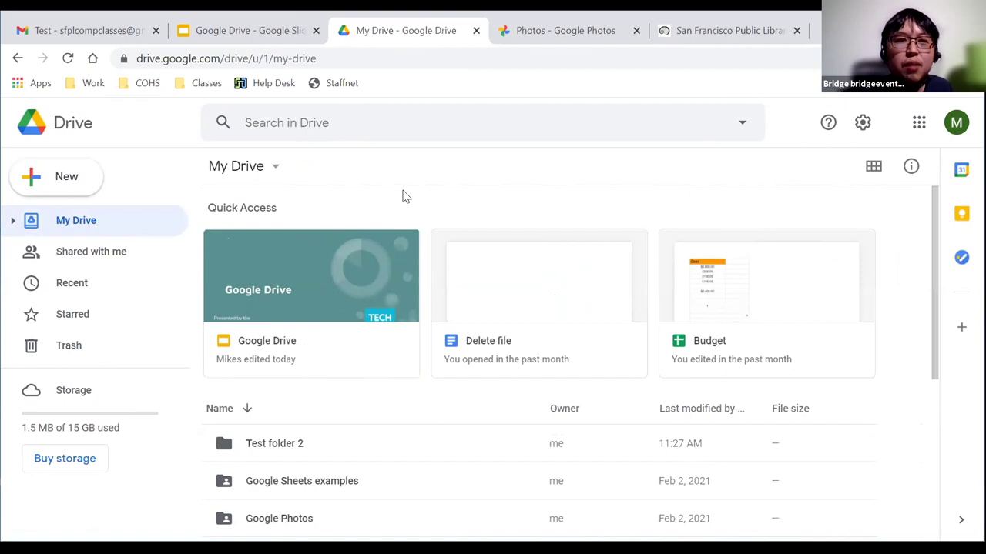
click(67, 190)
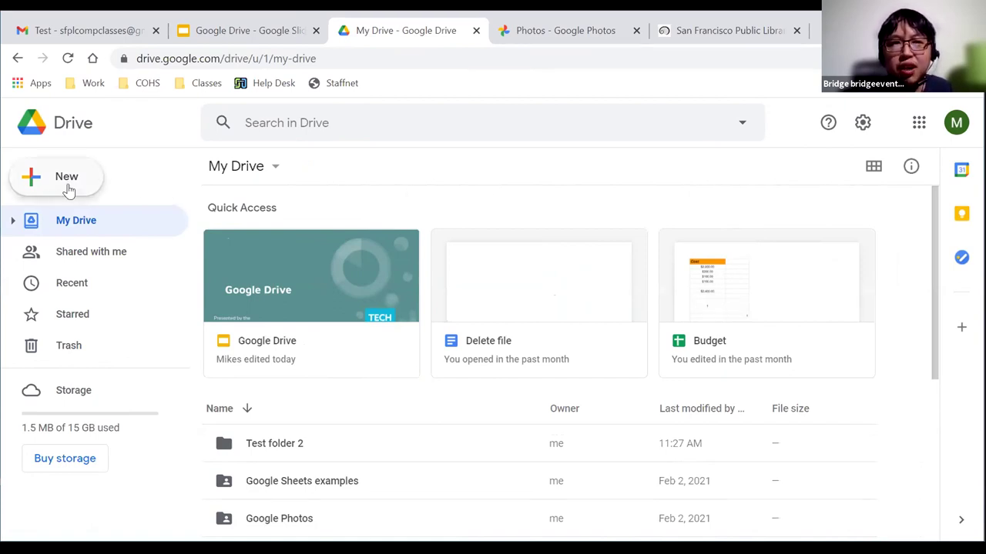
click(68, 190)
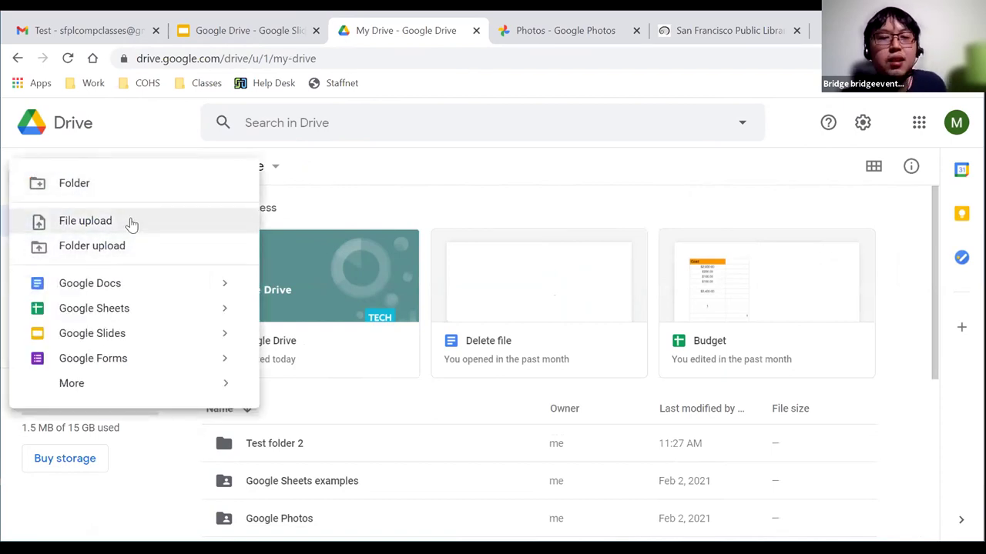
click(74, 223)
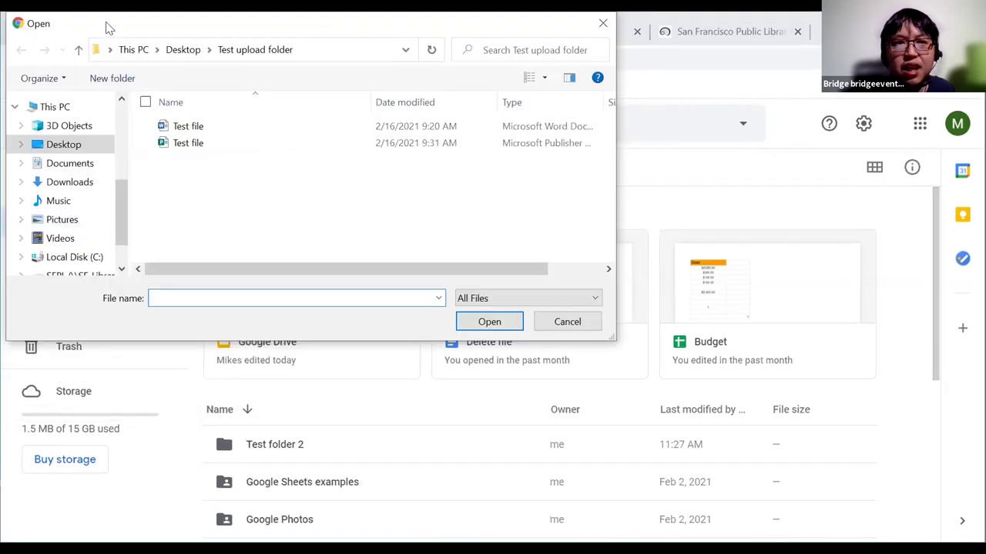
drag(106, 28, 297, 163)
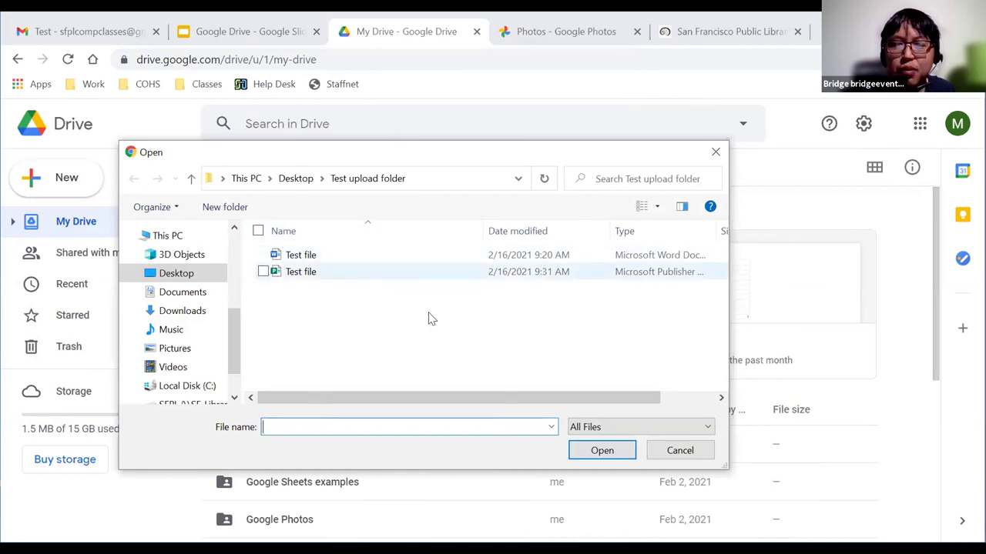
click(684, 453)
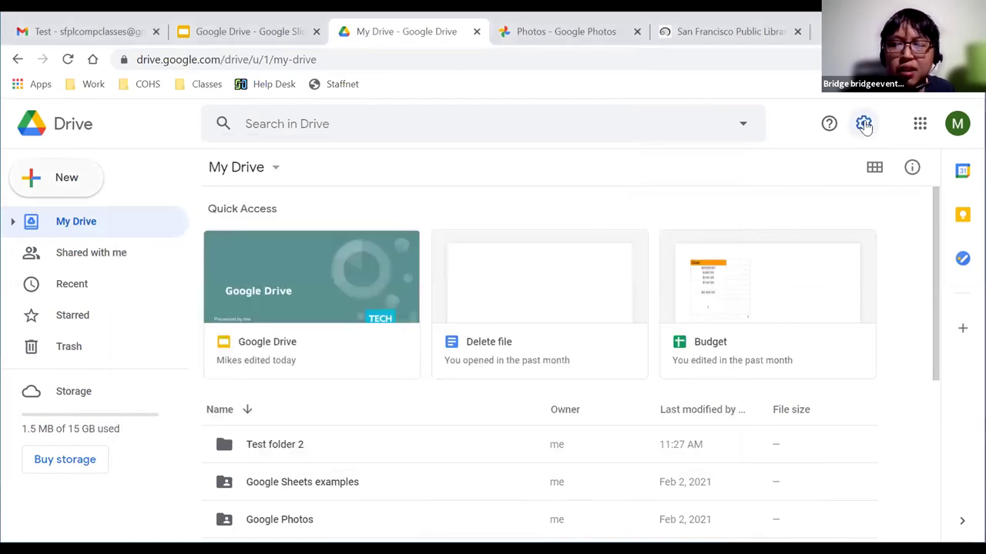
Turn on converting uploaded files to Google Docs editor format in the Drive settings and save the settings.
click(863, 124)
click(676, 168)
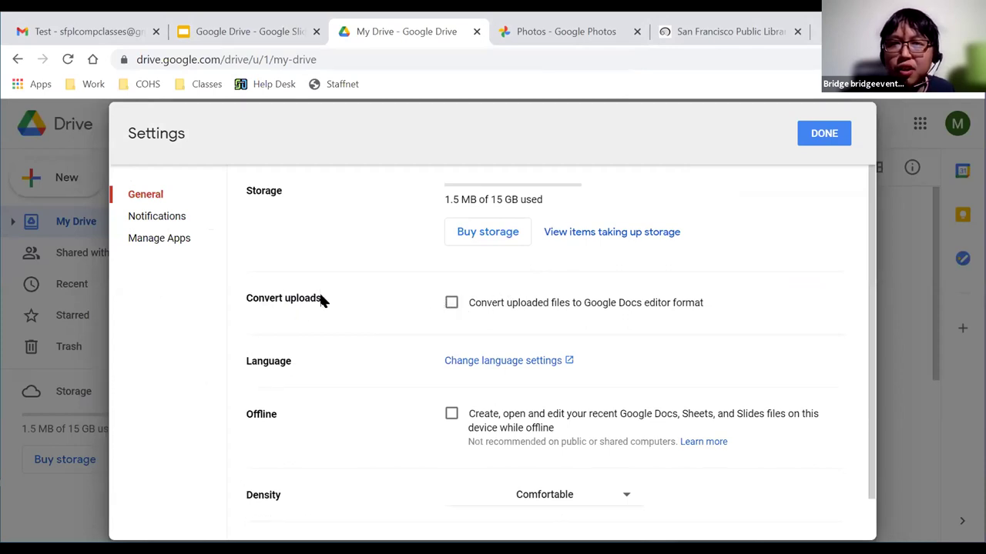
click(452, 303)
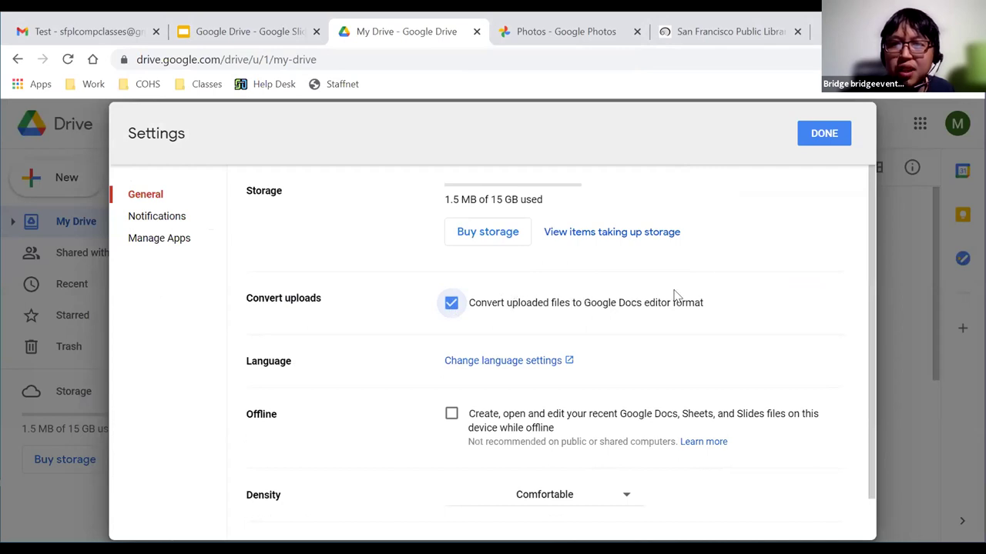
click(816, 134)
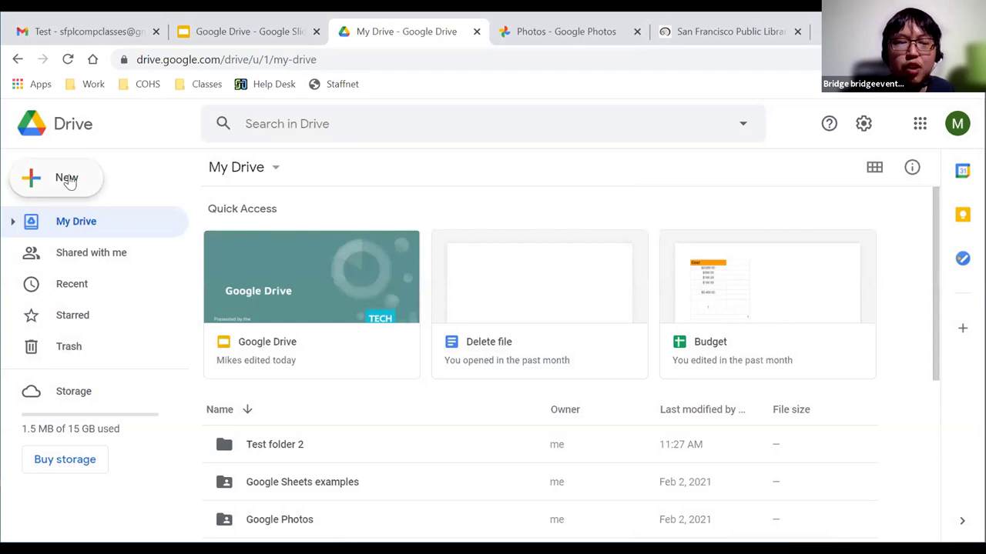
Upload the Word document Test file from the Test upload folder to My Drive and dismiss the upload notice.
click(64, 182)
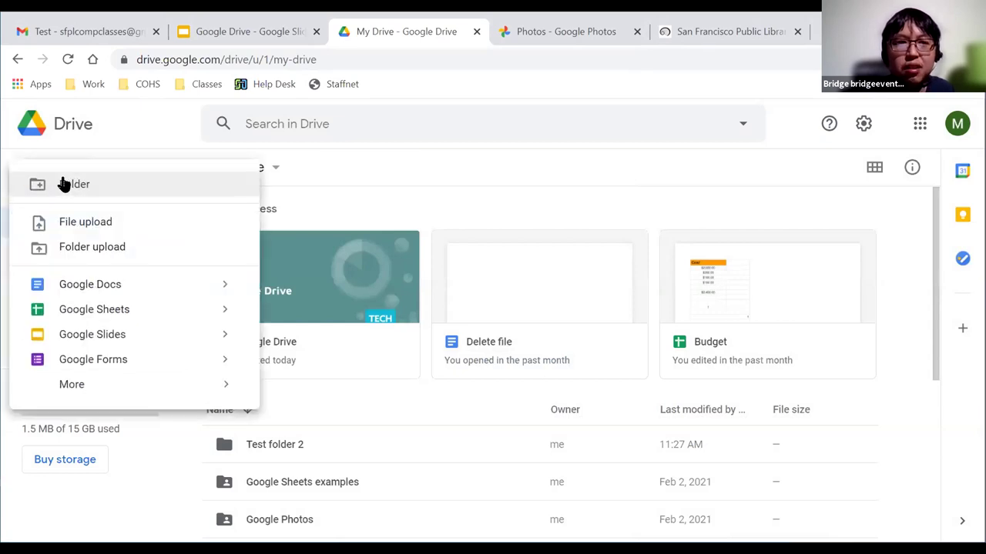
click(83, 224)
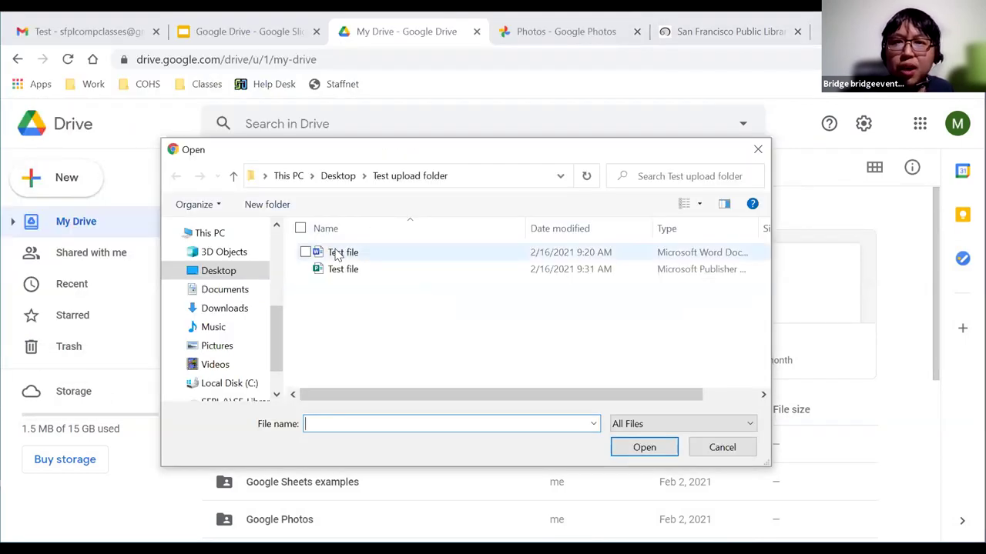
click(342, 254)
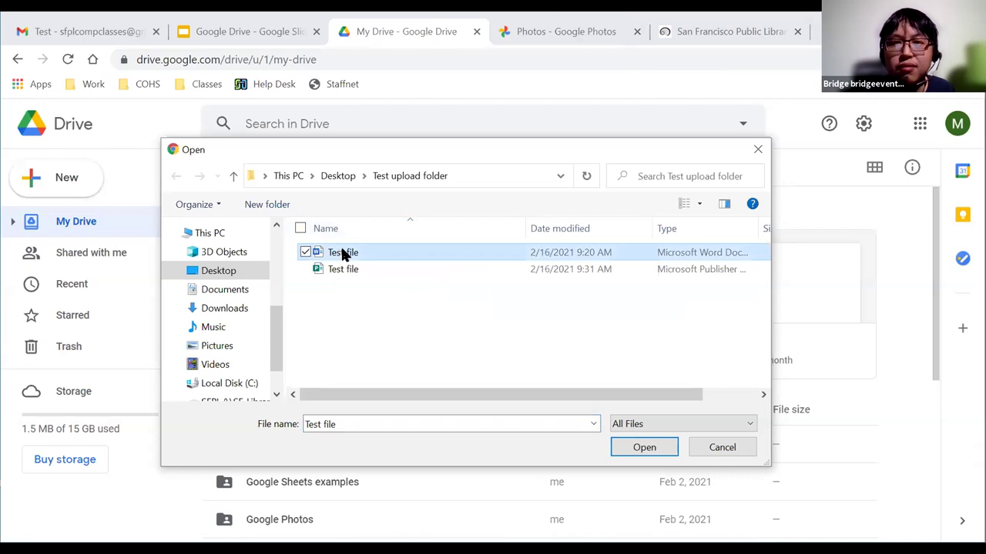
click(638, 448)
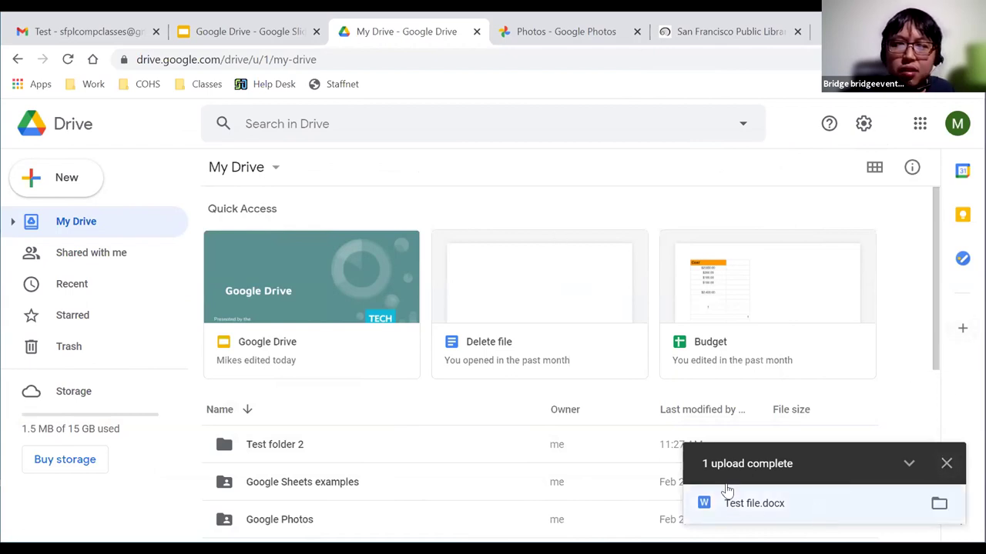
click(945, 469)
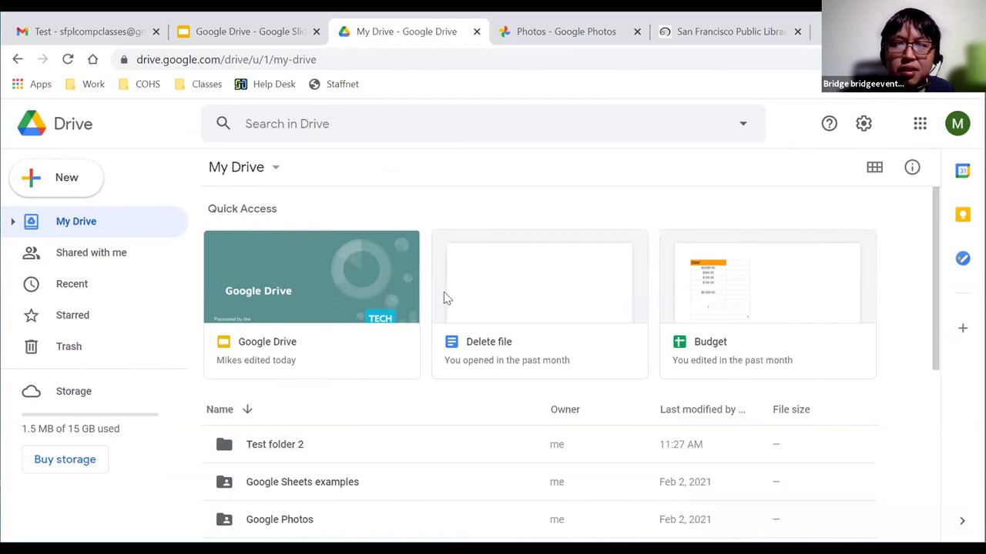
Reload My Drive, switch the date column to Last modified, and find the uploaded Test file in the list.
click(57, 127)
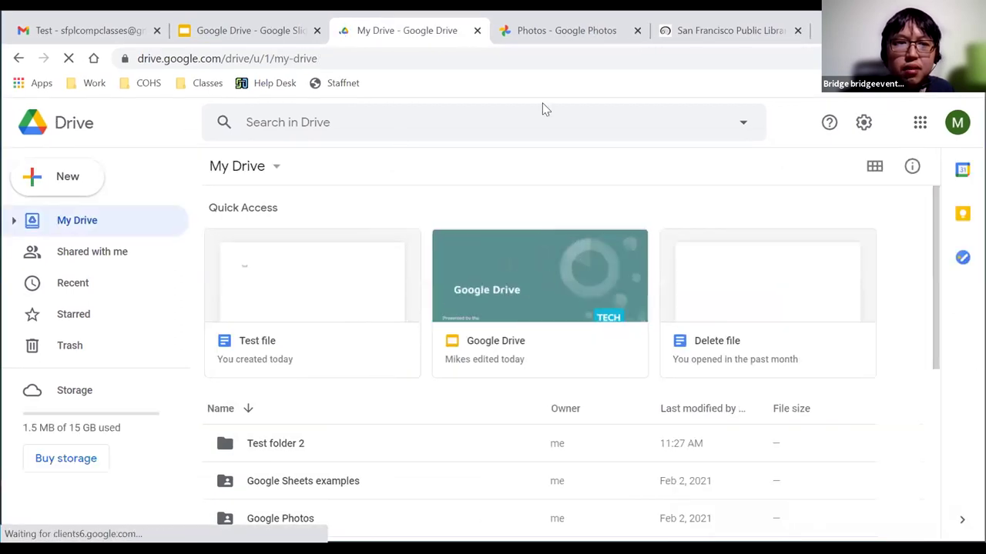
scroll(938, 227, down, 1)
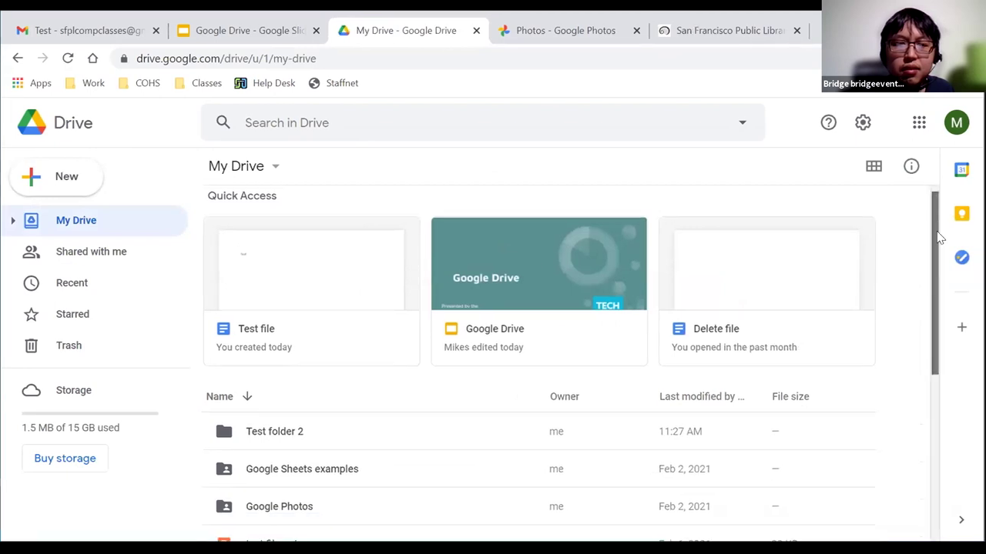
scroll(936, 279, down, 1)
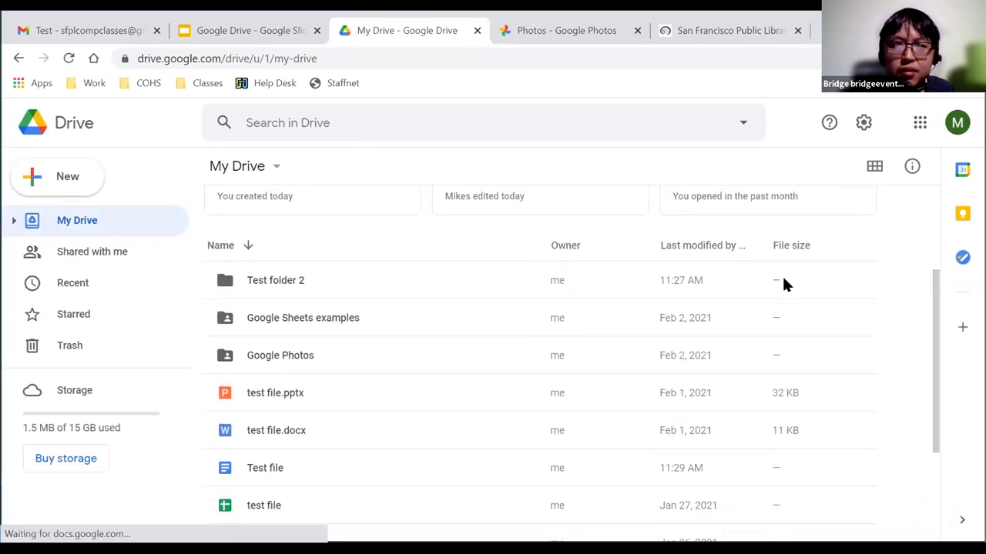
click(699, 254)
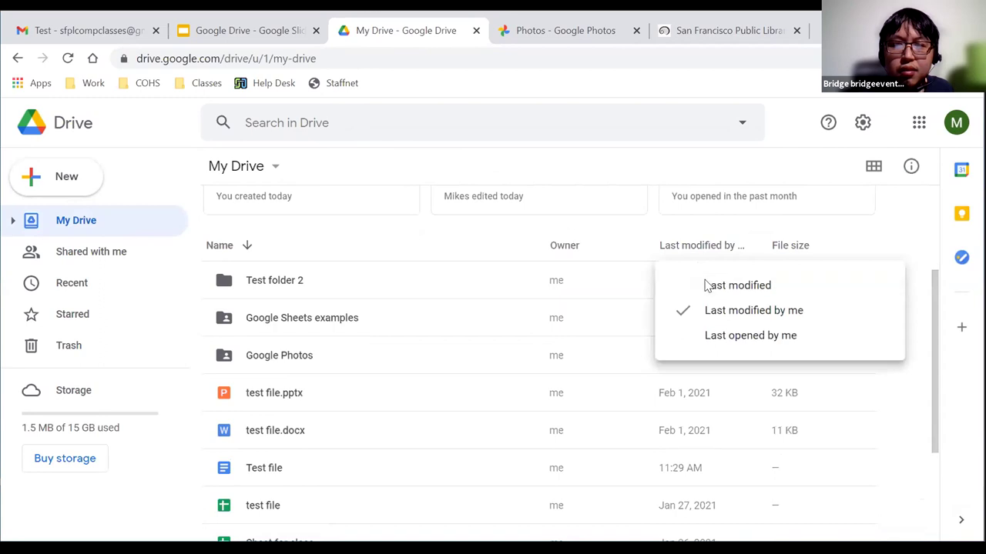
click(706, 285)
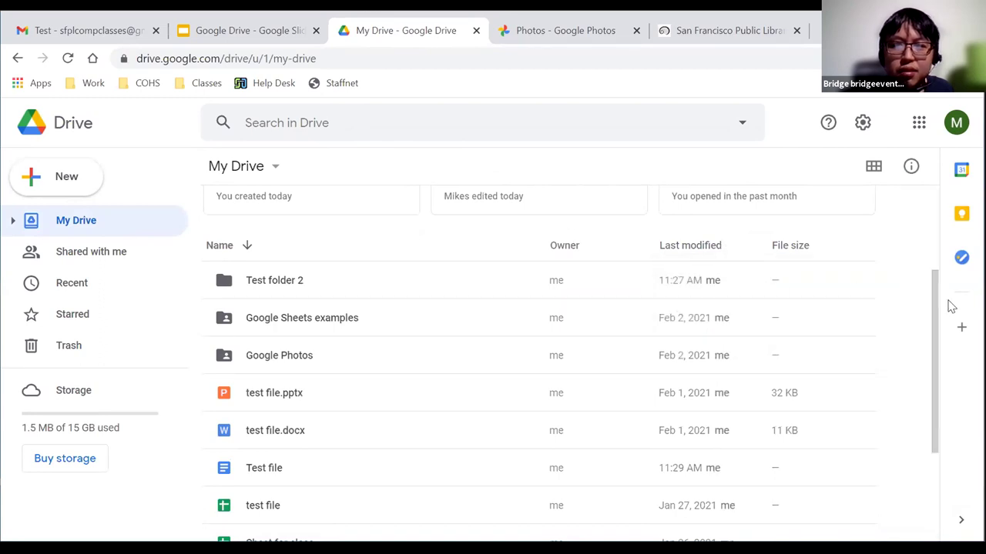
drag(933, 324, 934, 342)
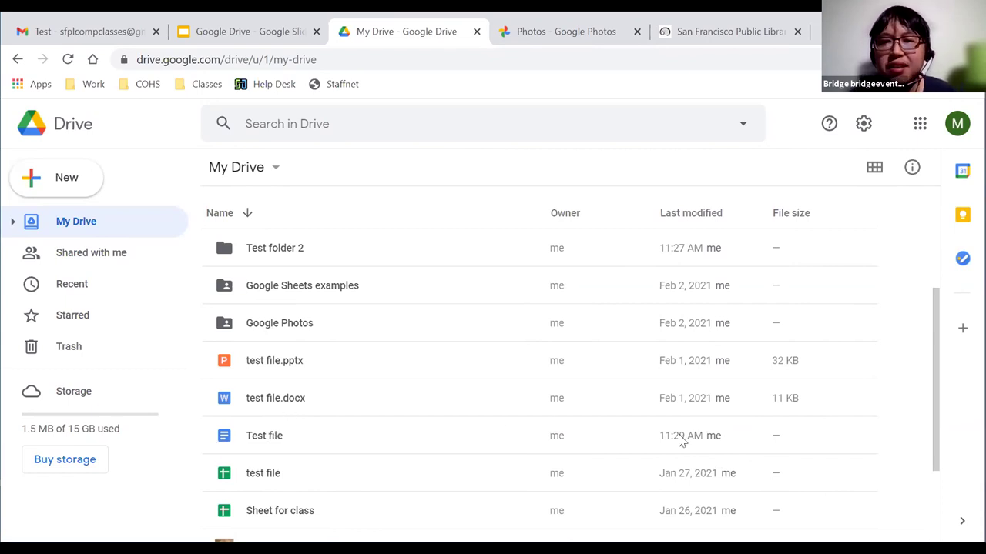
Open the converted Test file in Google Docs, look through its available download formats, and close the document.
double_click(261, 437)
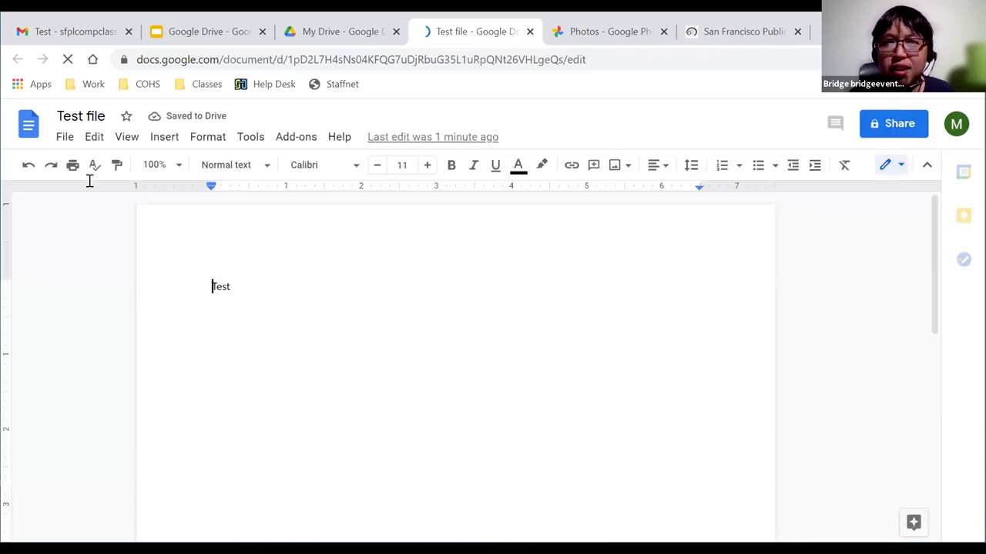
click(345, 225)
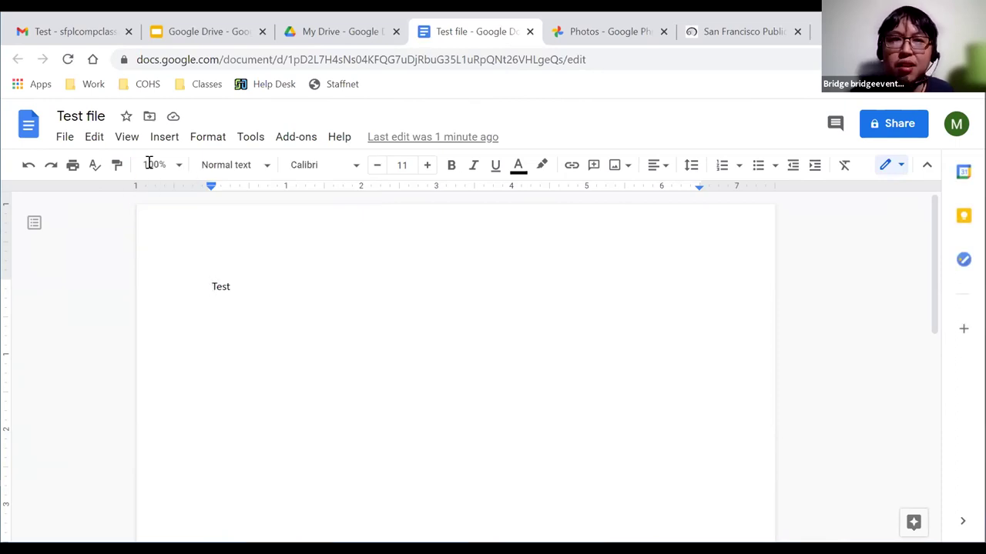
click(62, 139)
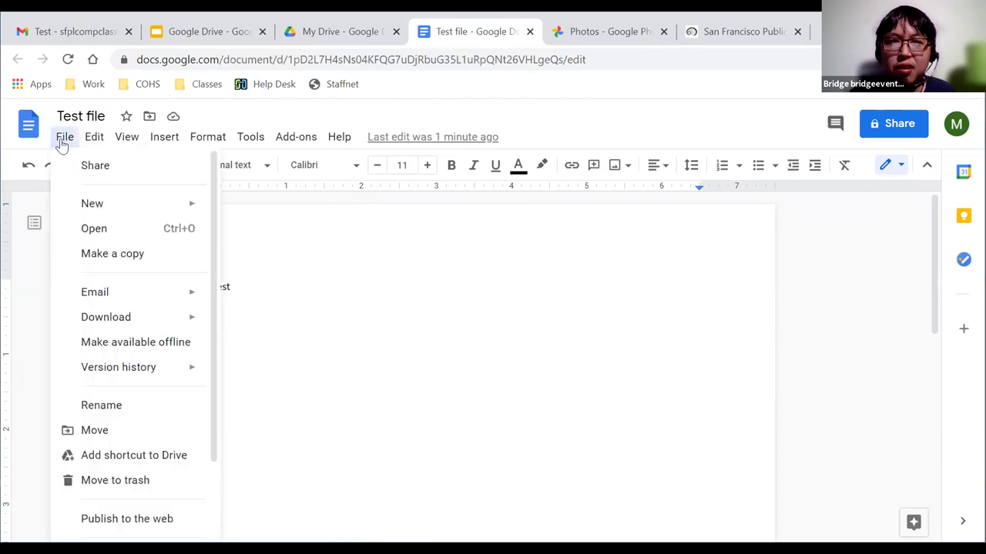
mouse_move(112, 322)
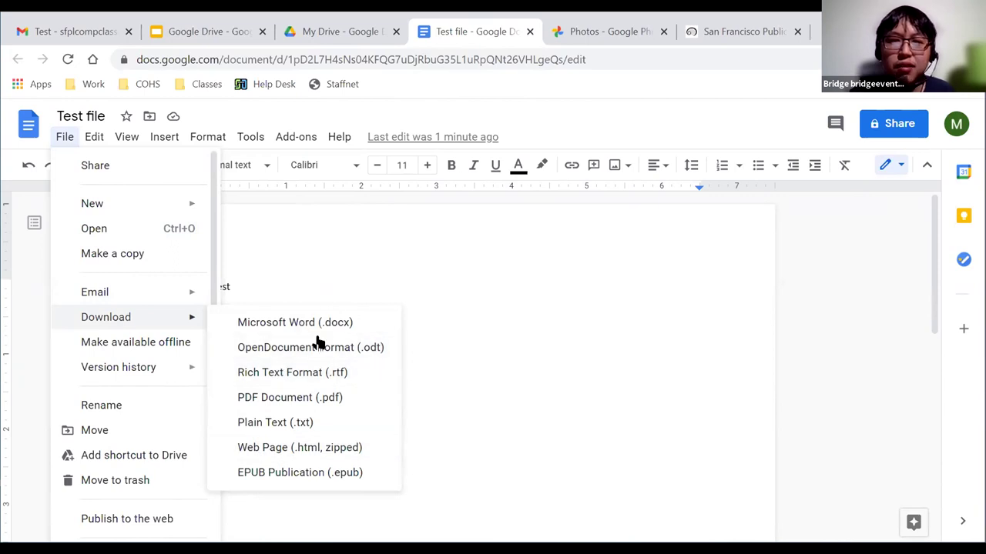
click(337, 245)
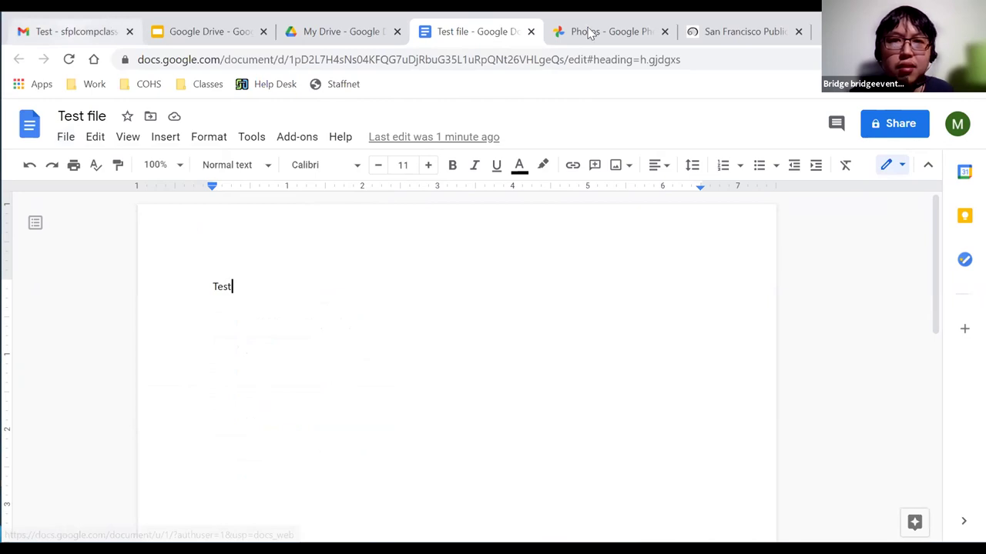
click(531, 31)
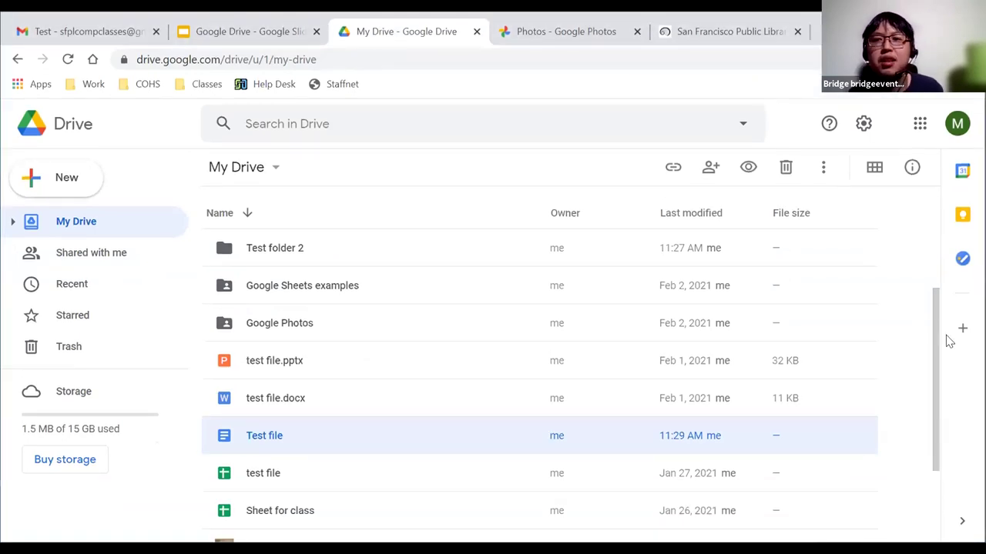
Switch to Google Photos, review the upload size options in its settings, and return to the photos.
drag(937, 336, 937, 228)
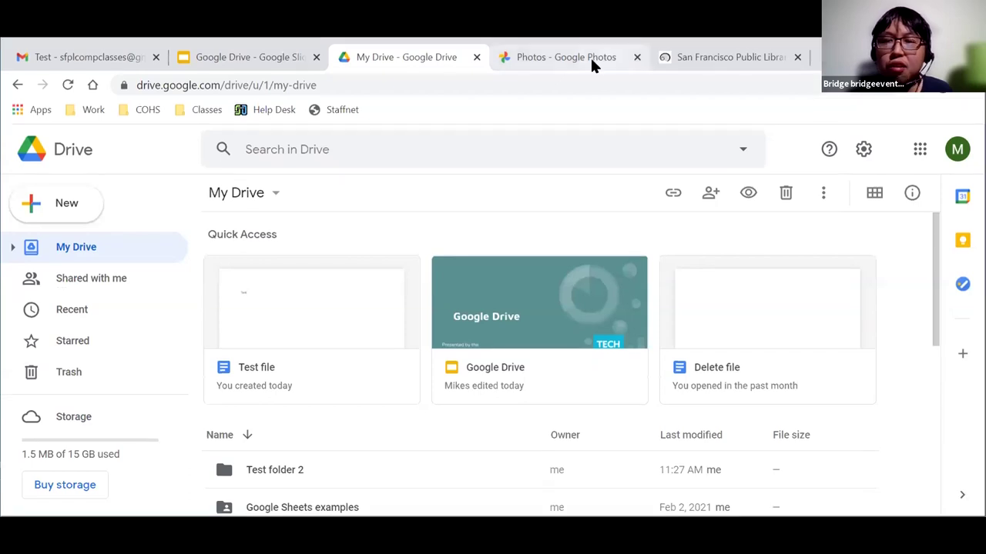
click(591, 32)
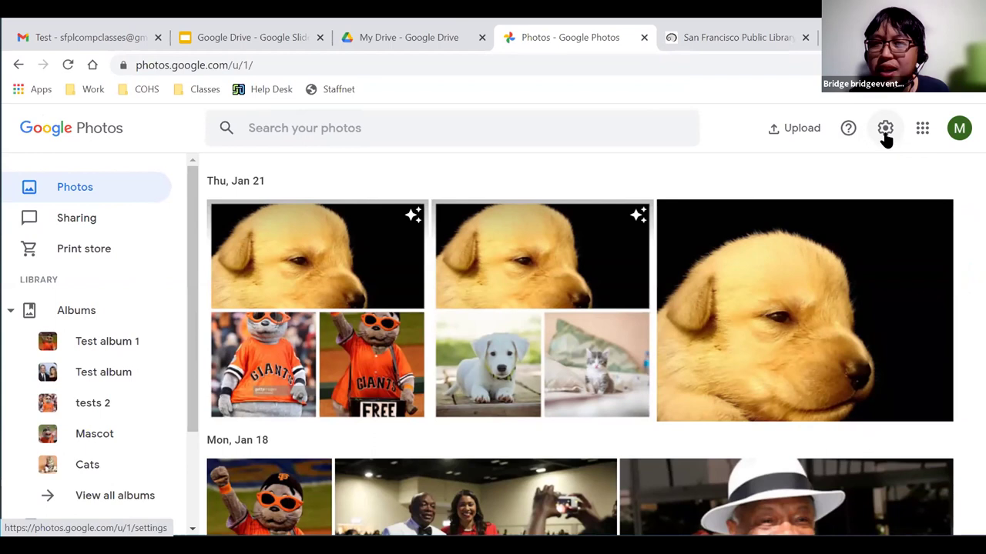
click(886, 133)
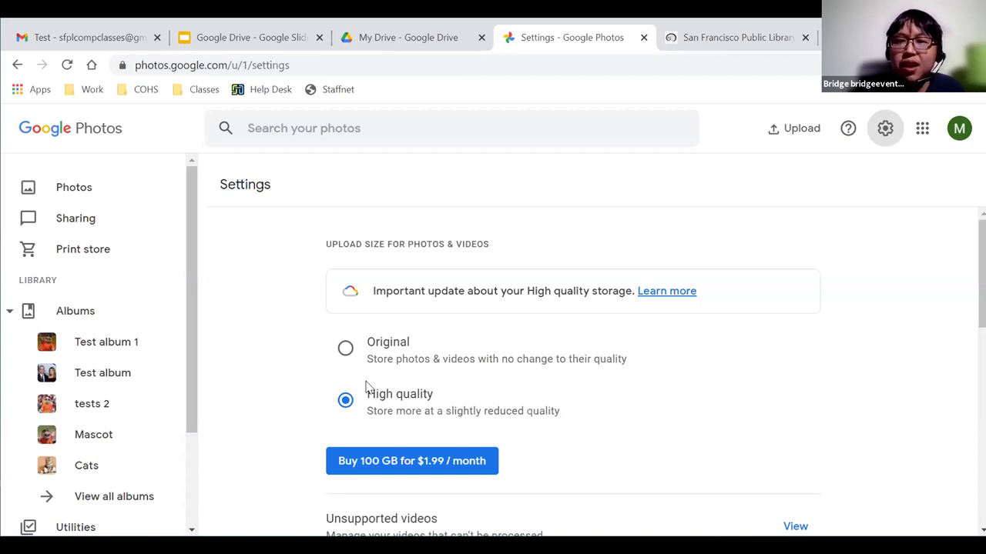
click(16, 65)
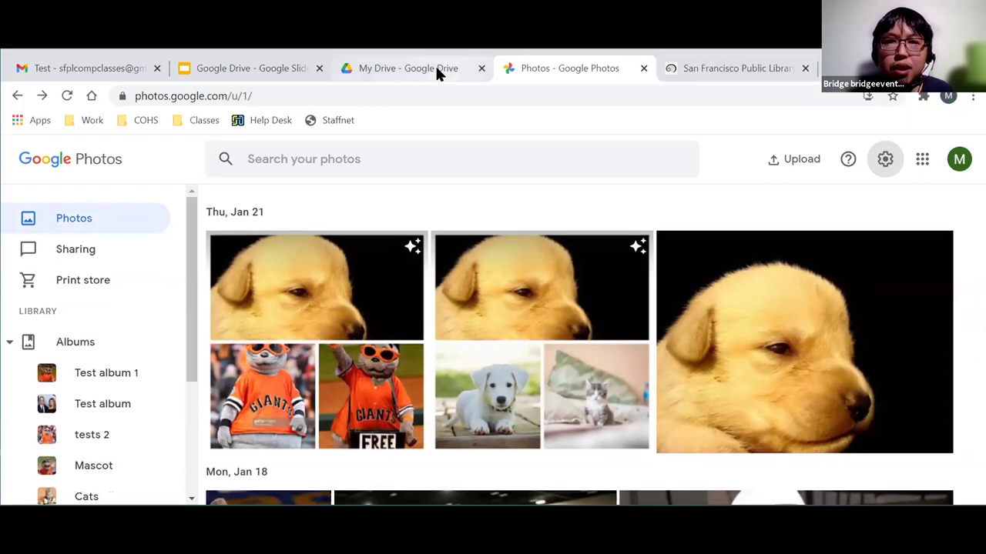
Switch back to My Drive and check the file size entry of the converted Test file.
click(435, 35)
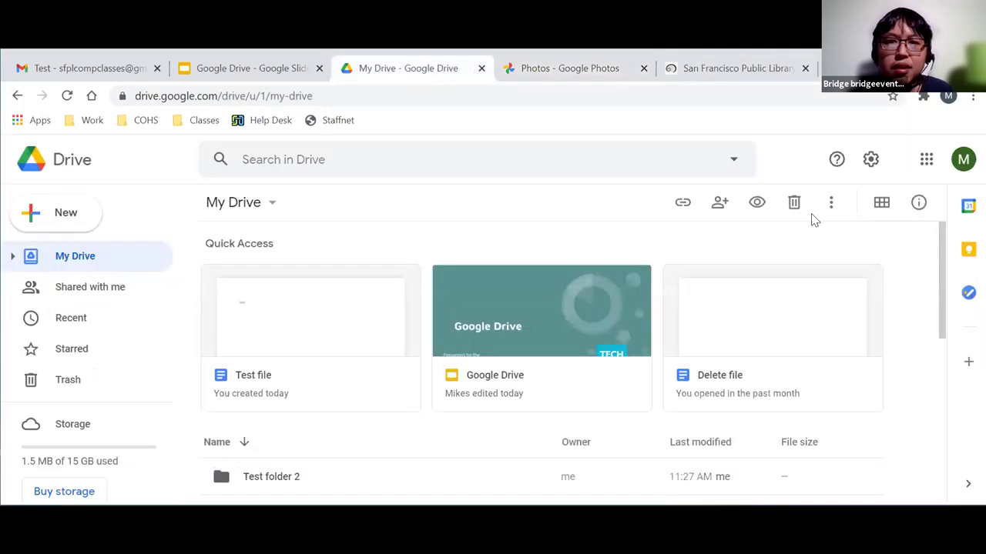
scroll(948, 334, down, 1)
scroll(945, 308, down, 3)
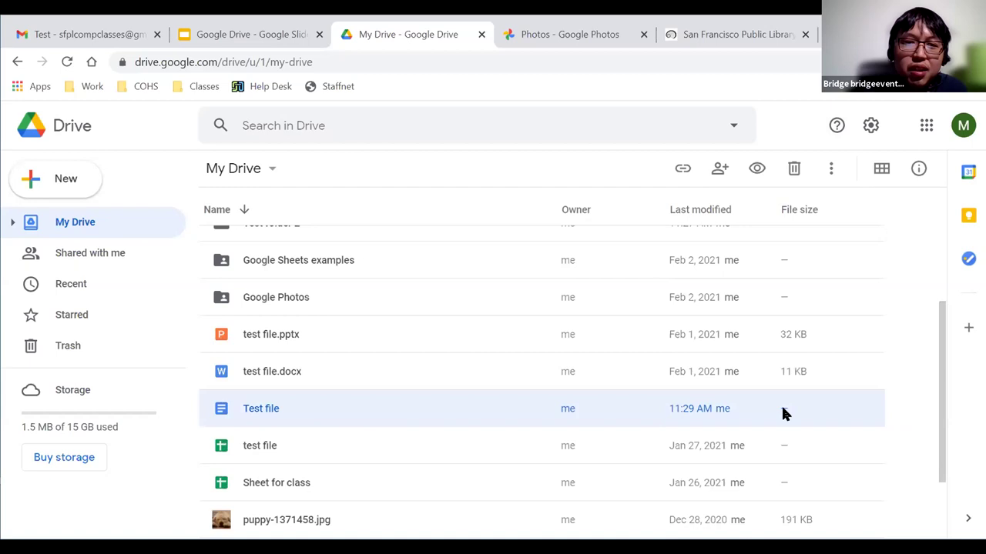
mouse_move(783, 414)
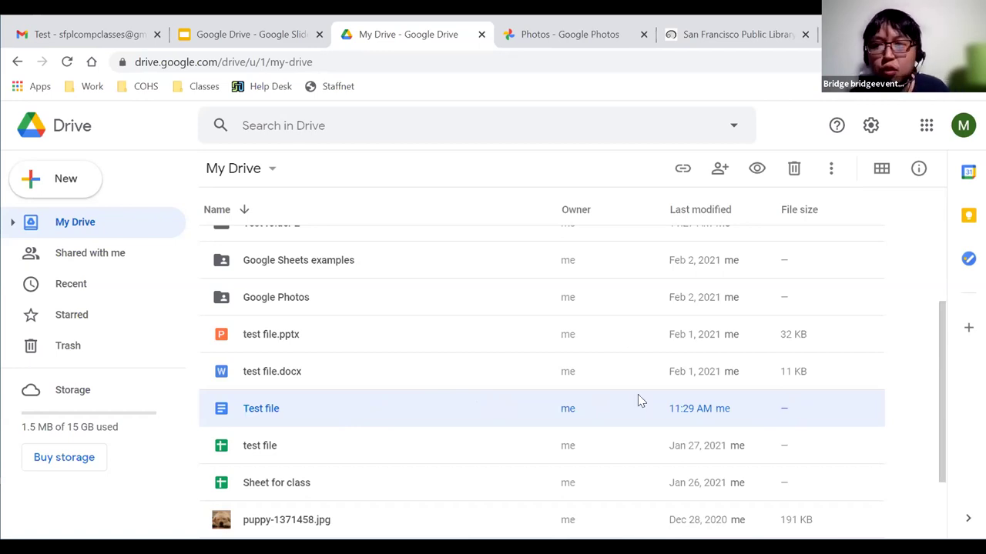
key(alt+Tab)
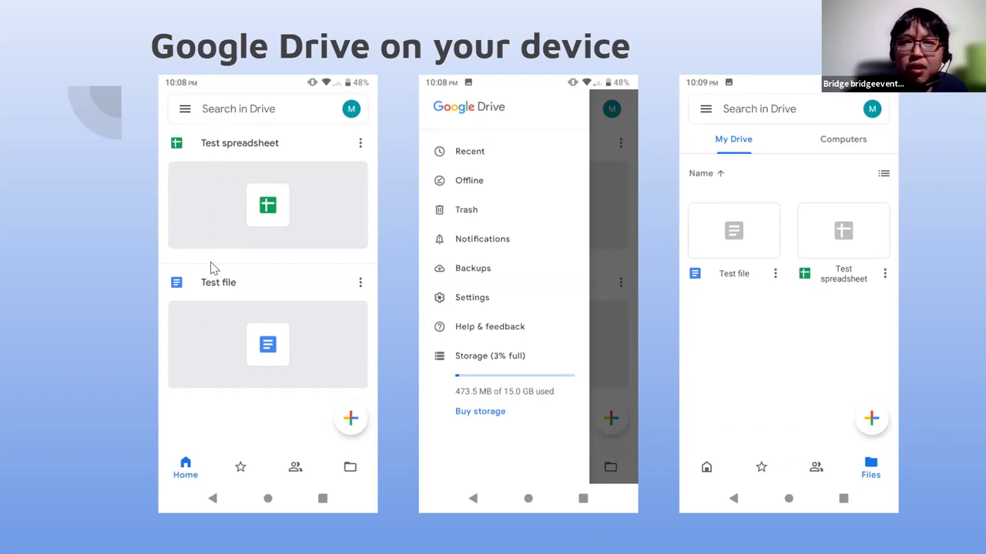
mouse_move(185, 471)
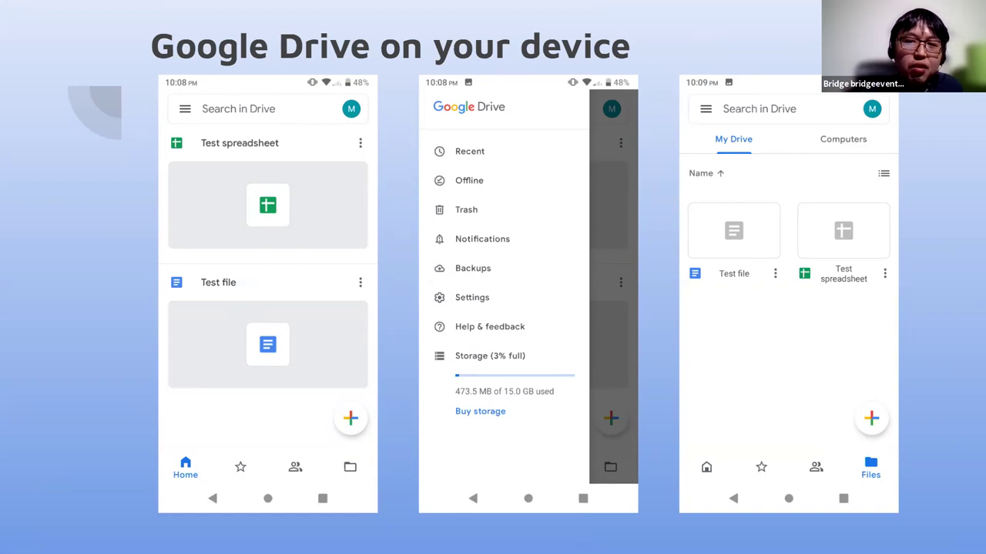
key(Right)
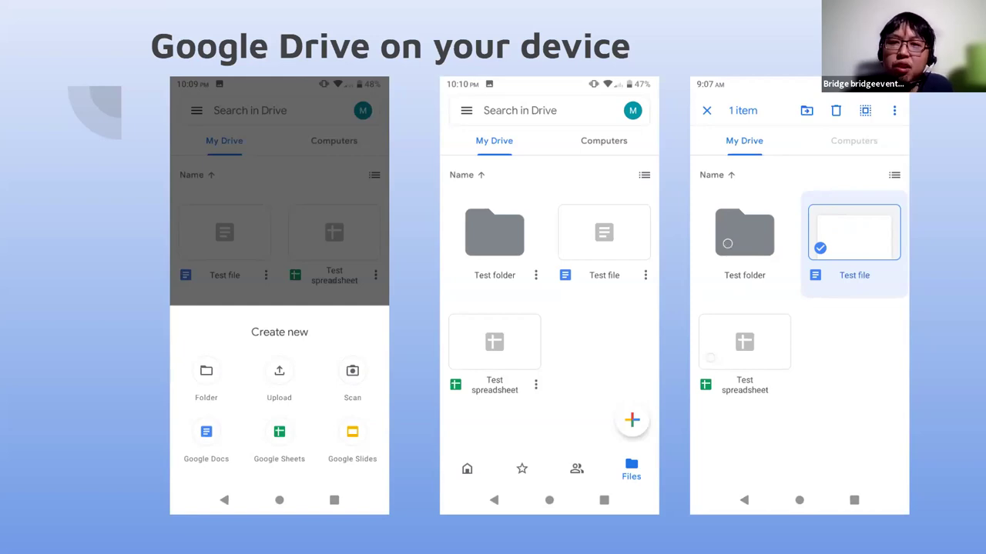
Switch from the slides to My Drive, open Google Drive's Help, and look through the popular help resources.
key(alt+Tab)
drag(942, 462, 946, 222)
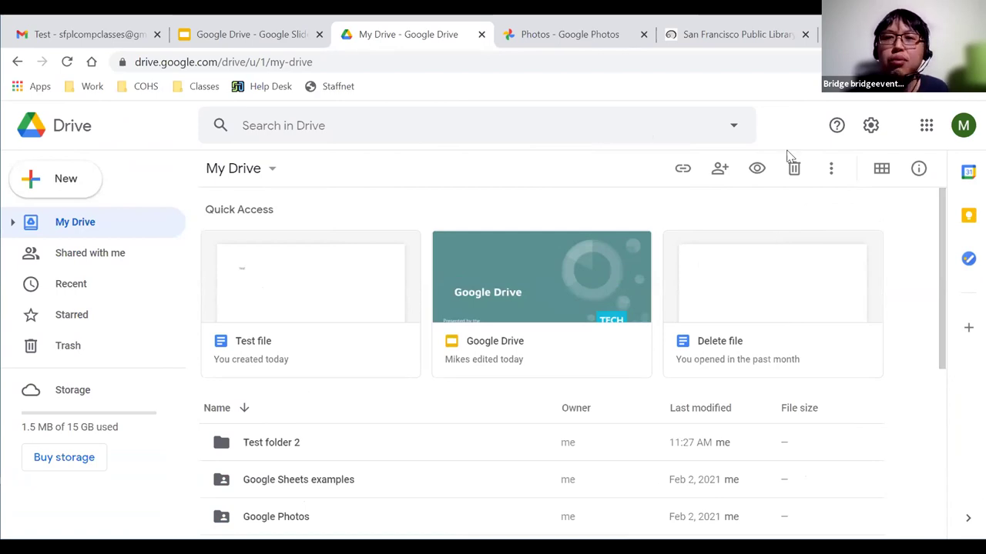
click(838, 126)
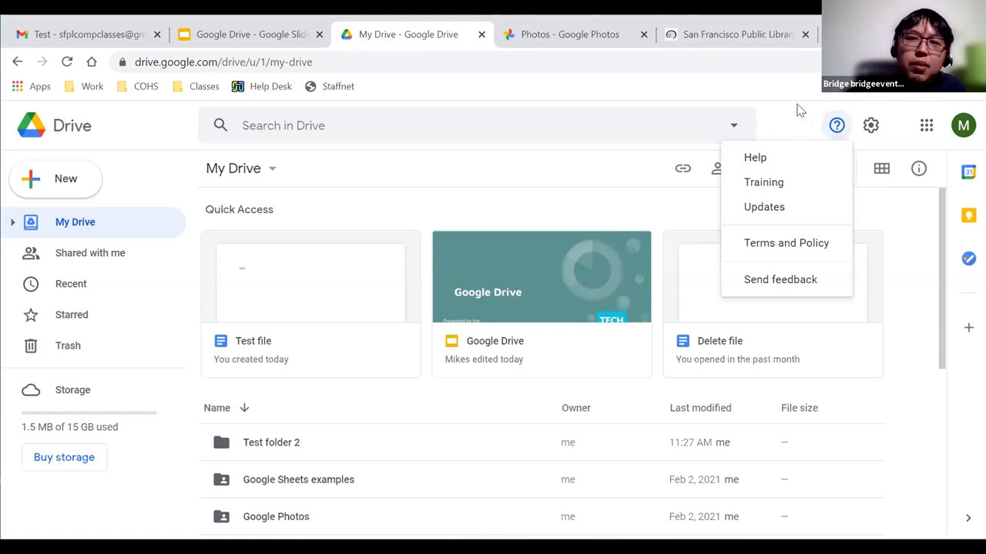
click(760, 162)
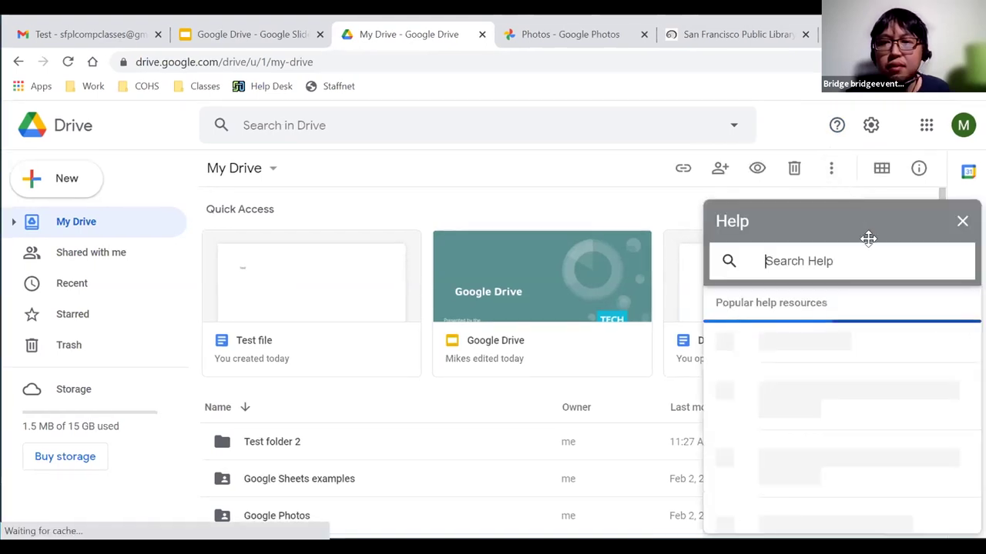
scroll(839, 408, down, 4)
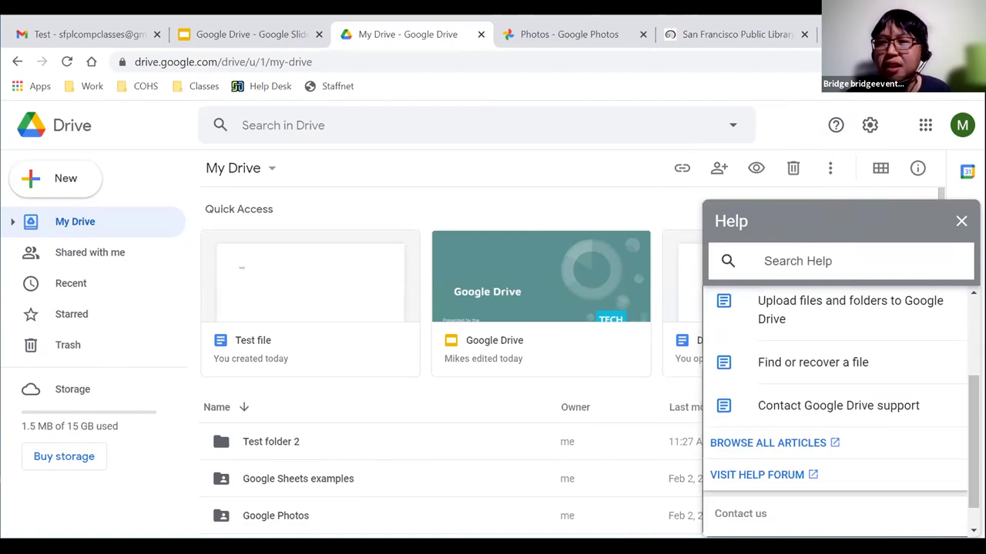
scroll(890, 443, up, 4)
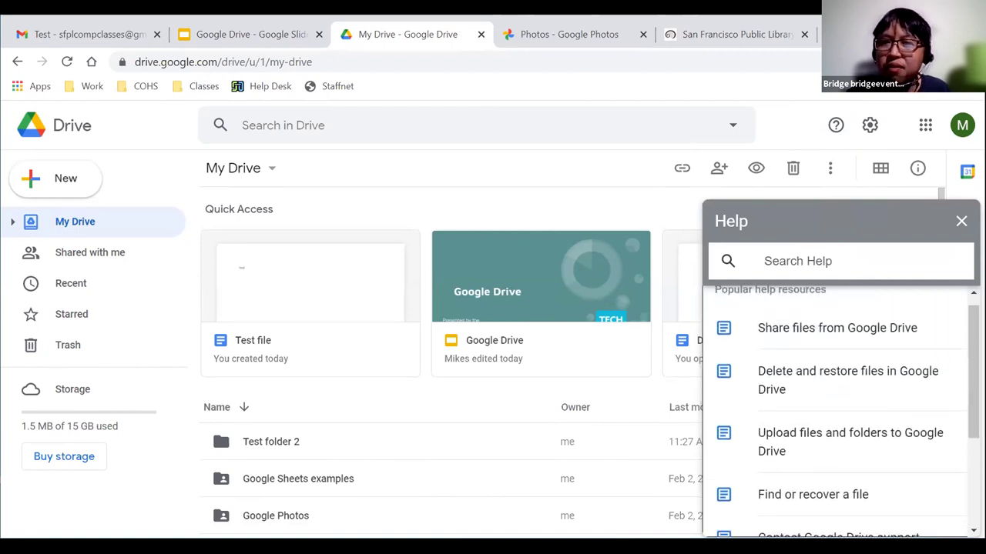
scroll(890, 443, up, 1)
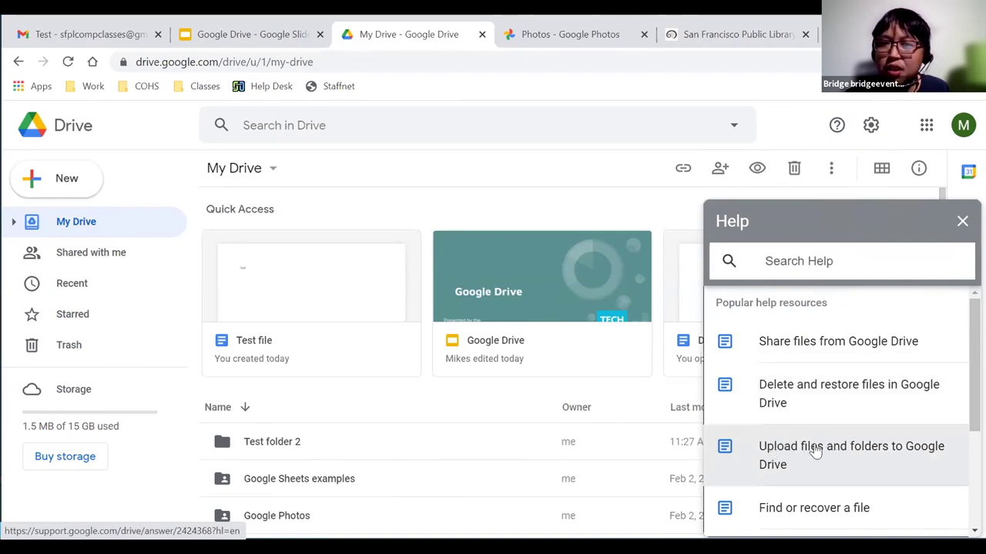
Read the help article on uploading files and folders, including the Android and iPhone & iPad instructions, and close Help.
click(815, 450)
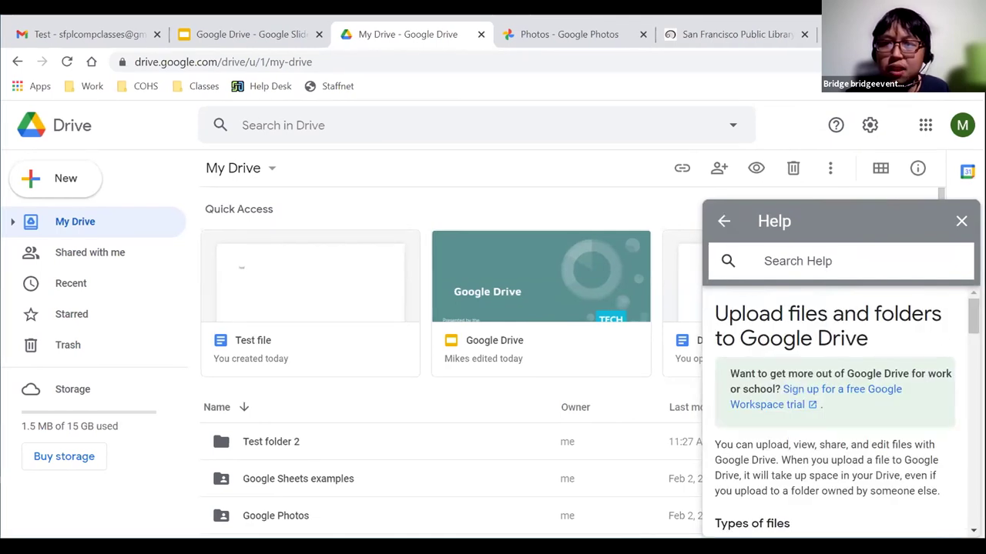
scroll(840, 408, down, 3)
scroll(839, 408, down, 5)
scroll(816, 355, up, 1)
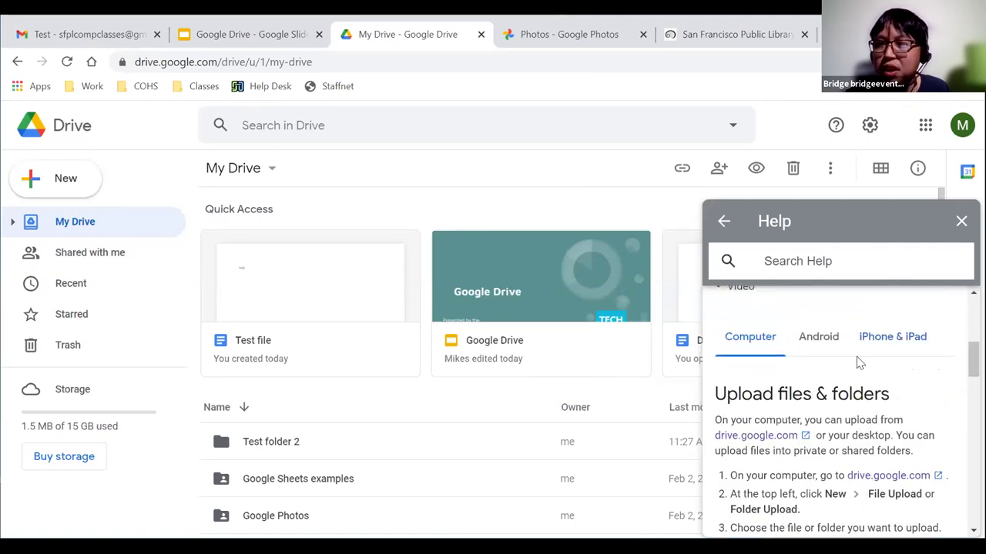
click(813, 341)
click(886, 339)
scroll(950, 391, down, 1)
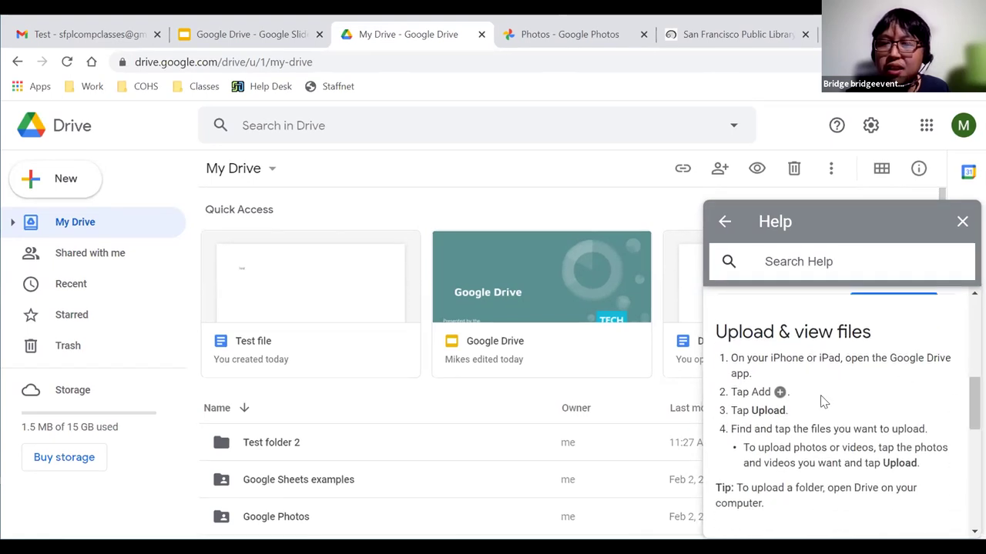
scroll(839, 432, down, 2)
scroll(766, 339, down, 2)
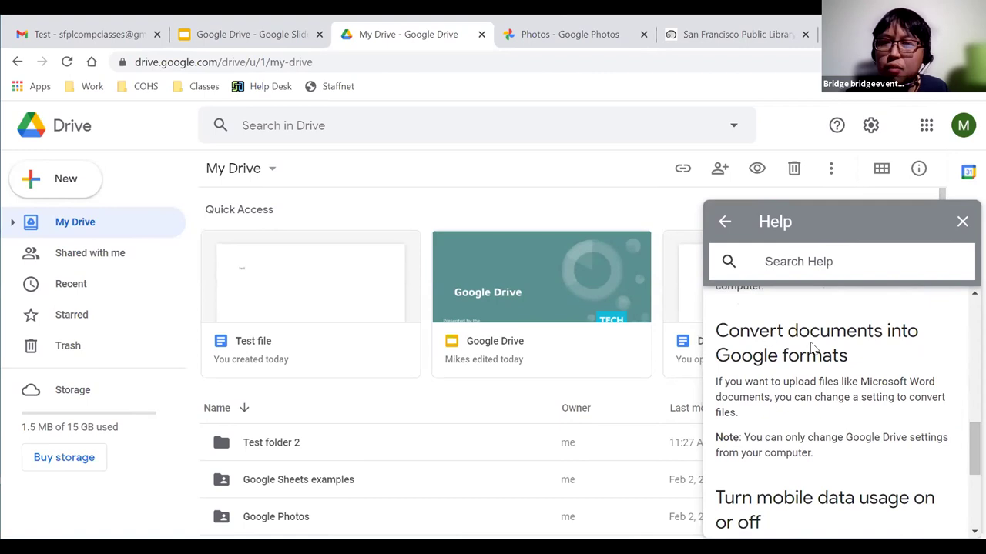
drag(974, 446, 974, 322)
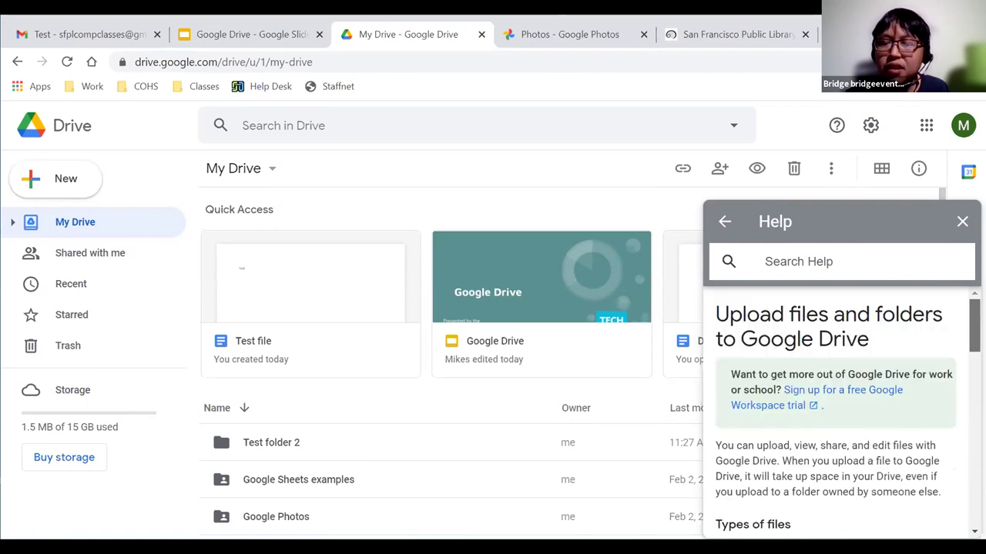
click(723, 221)
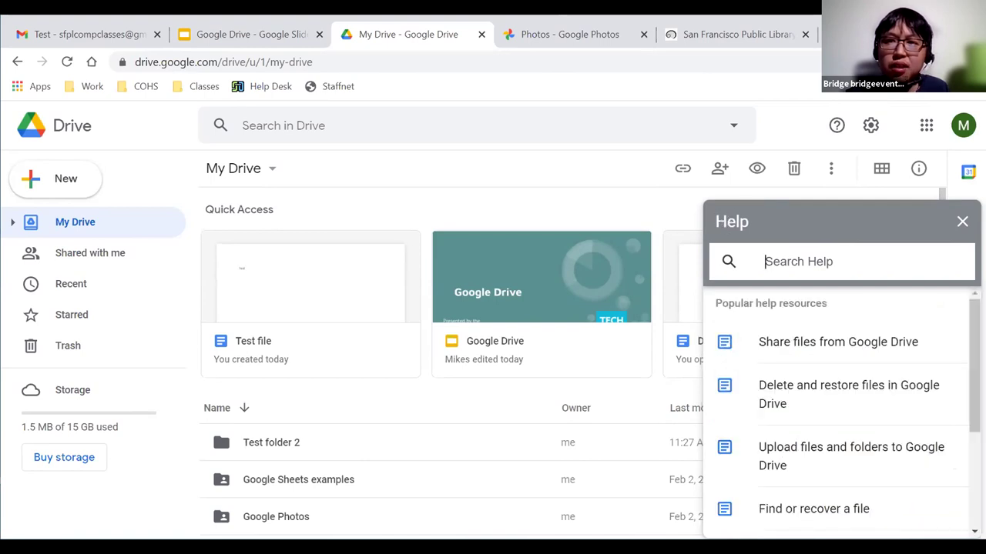
click(962, 221)
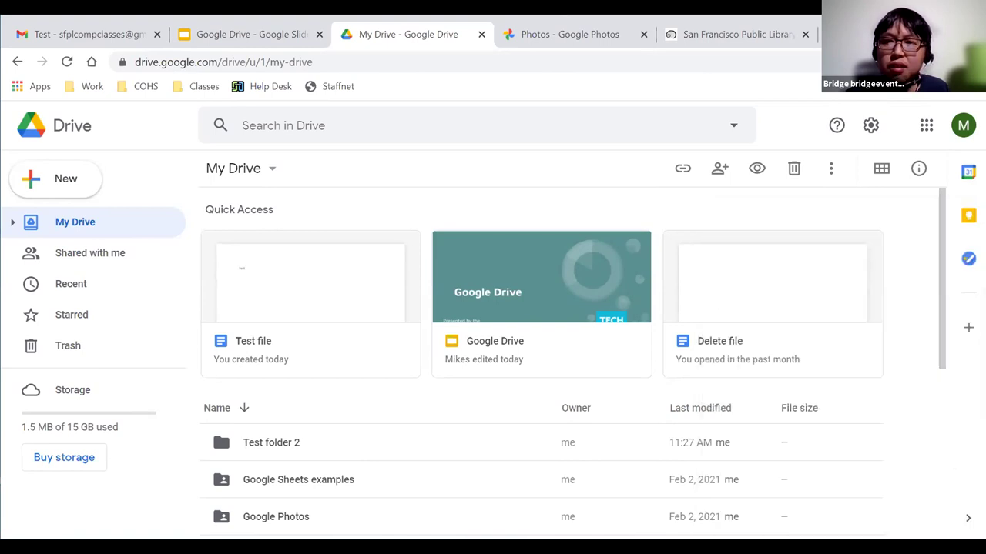
Open Google Drive's training page, review its Drive basics, cheat sheets and productivity guides, and close the page.
click(837, 131)
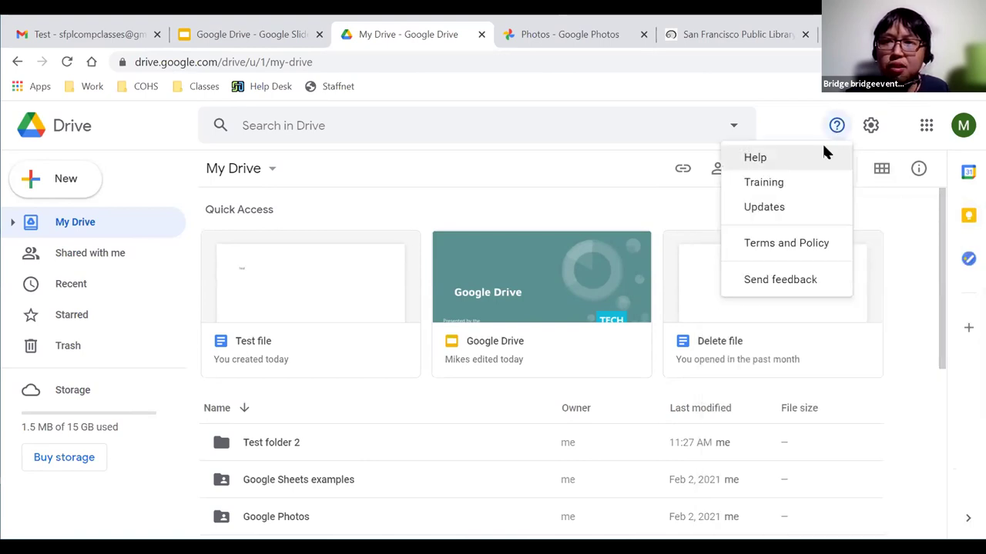
click(754, 184)
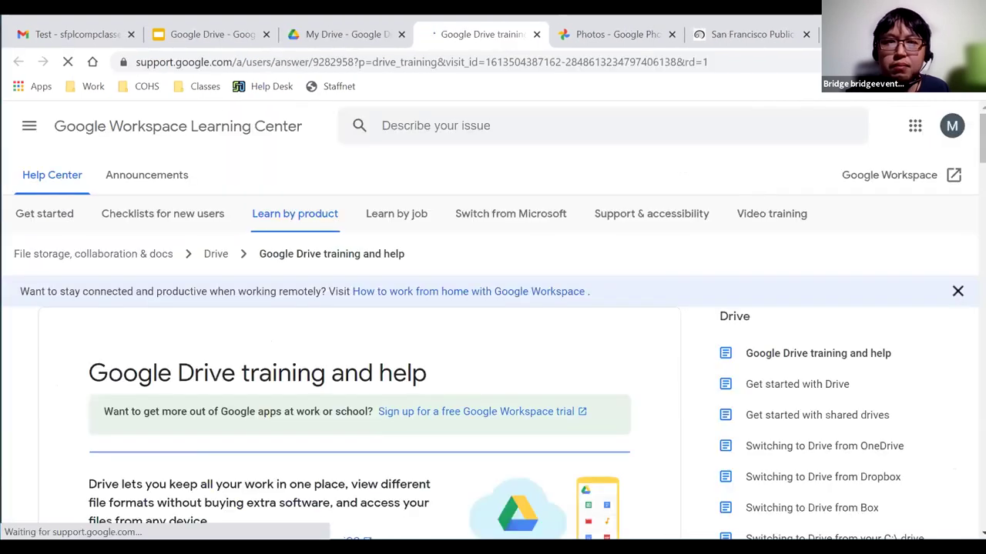
scroll(493, 346, down, 4)
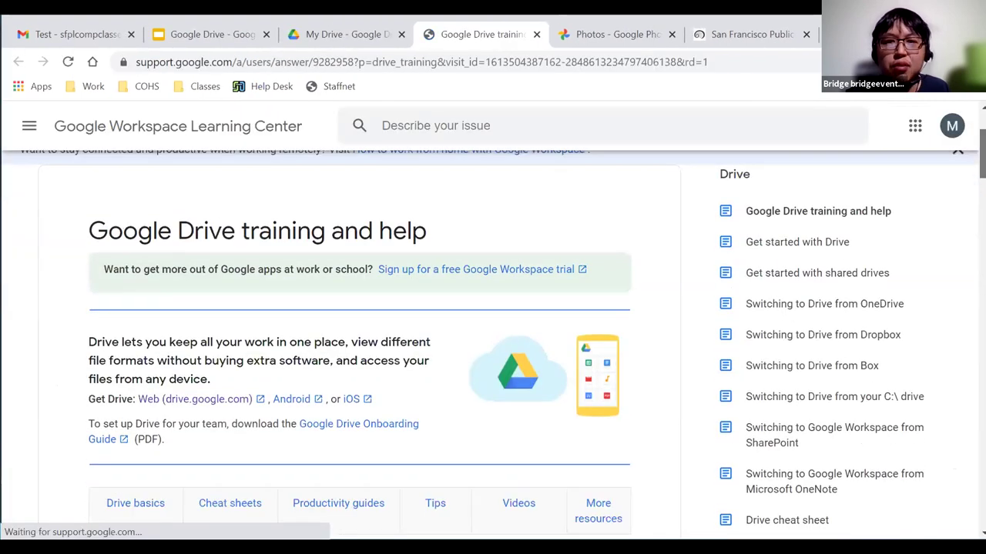
scroll(493, 347, down, 3)
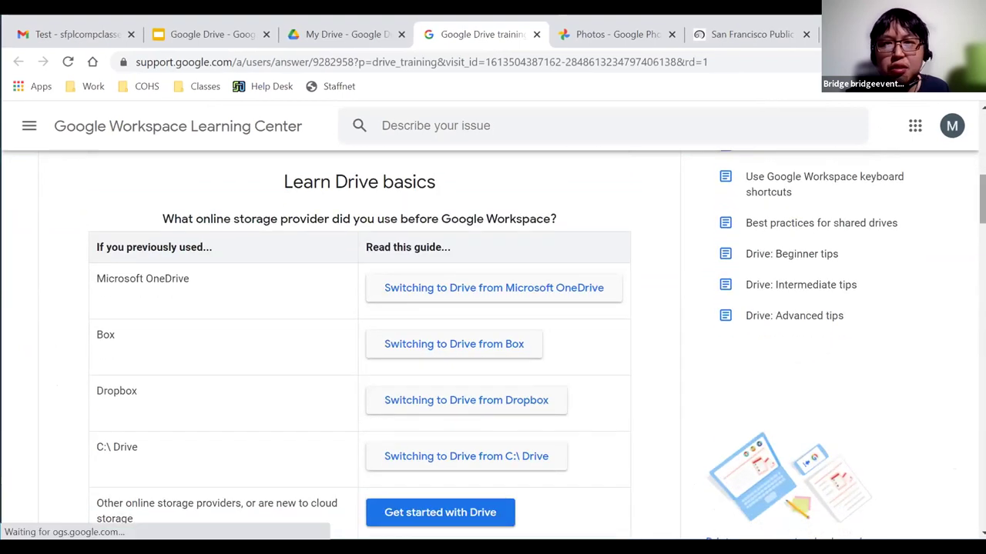
scroll(493, 346, down, 2)
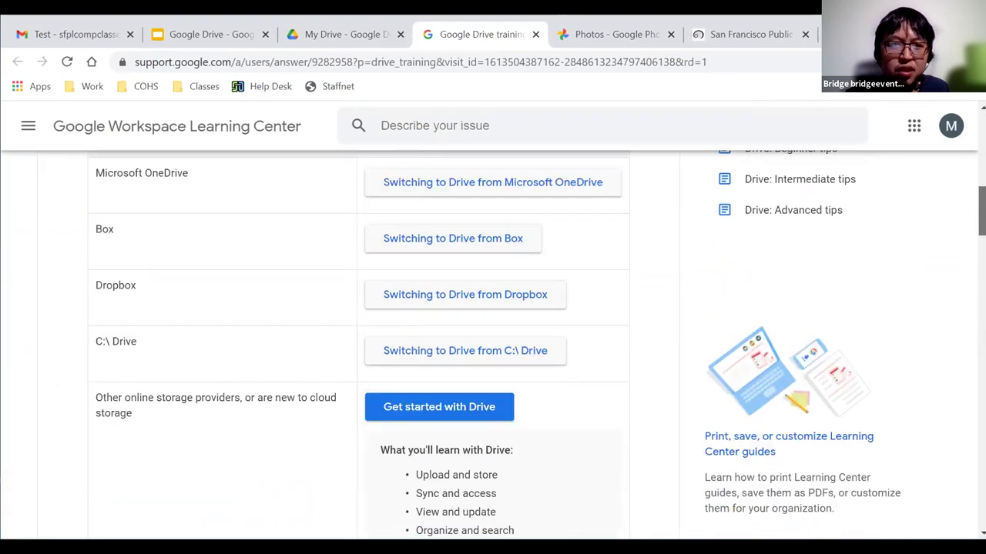
scroll(493, 346, down, 8)
scroll(492, 346, down, 2)
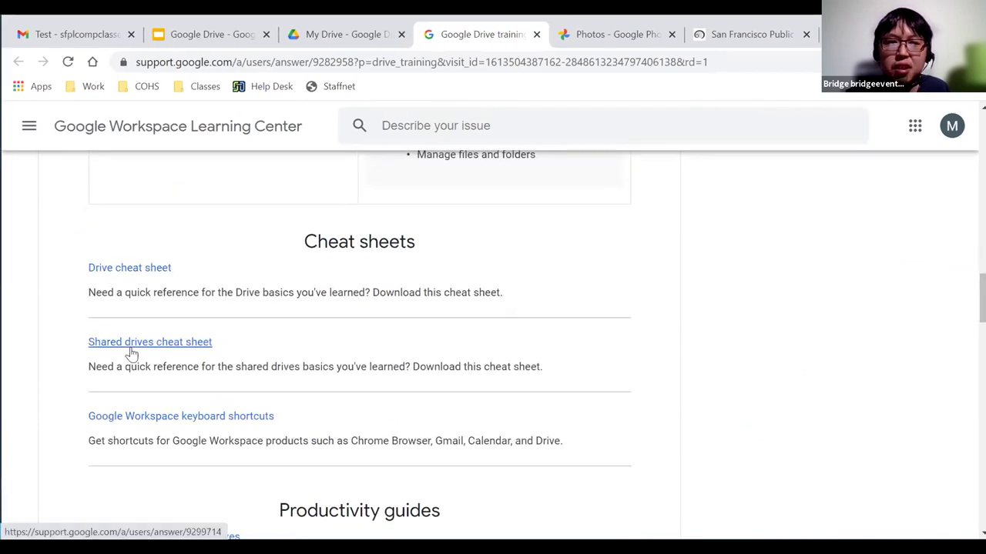
scroll(359, 347, down, 4)
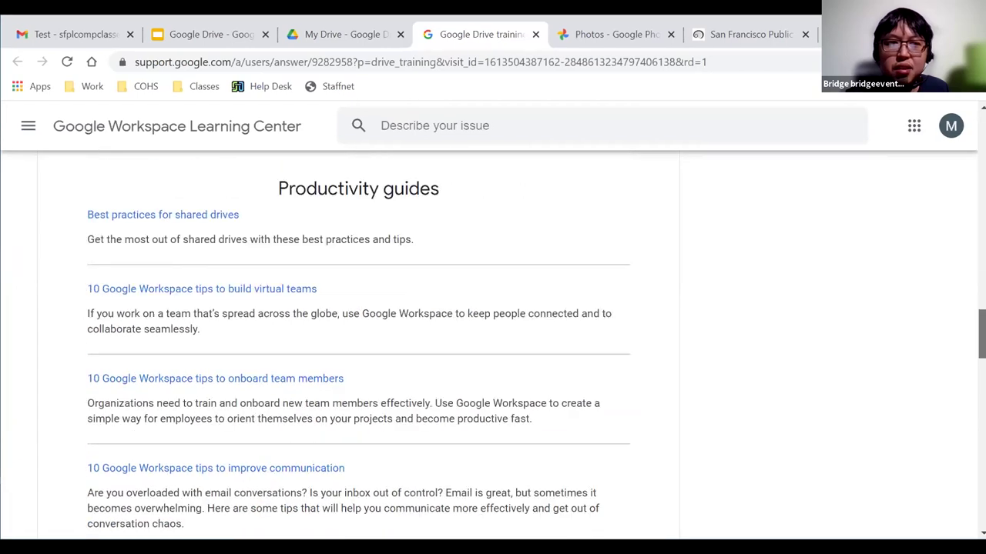
scroll(359, 347, down, 6)
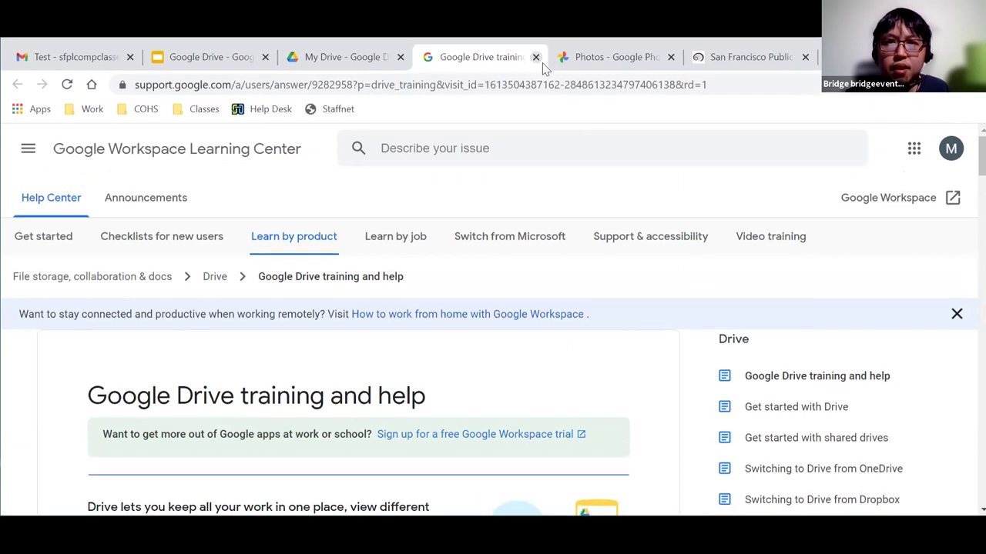
click(535, 44)
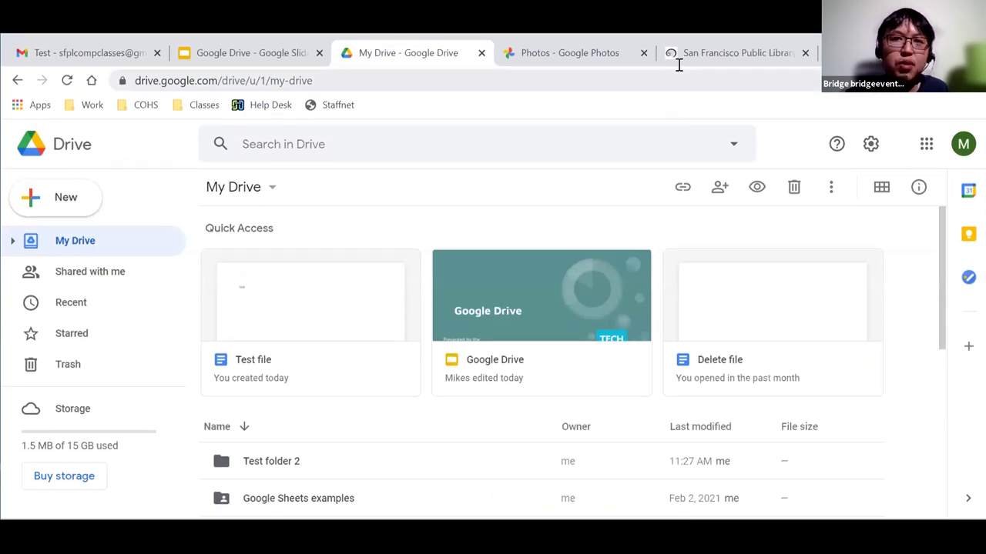
Switch to the San Francisco Public Library website and open the eLearning page from its Research & Learn section.
click(679, 70)
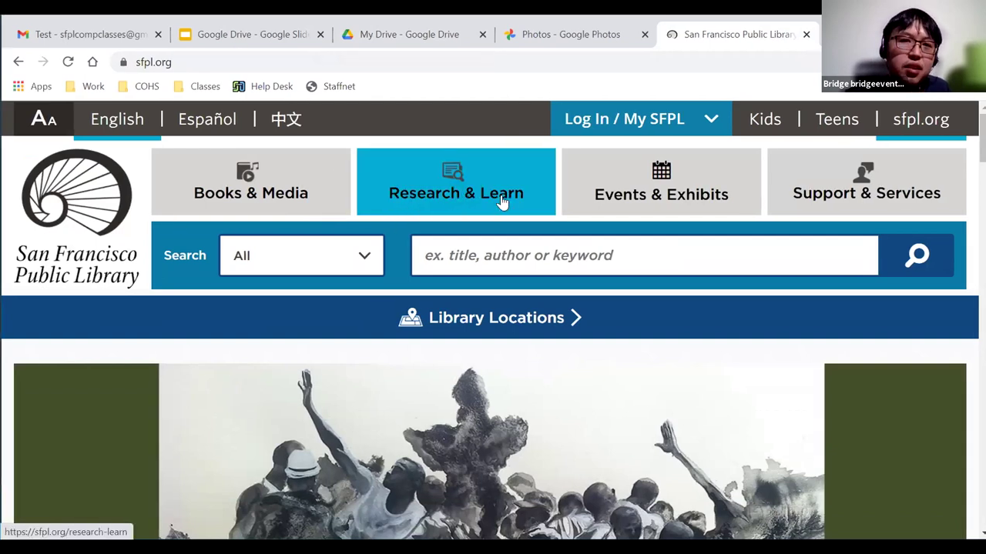
click(453, 194)
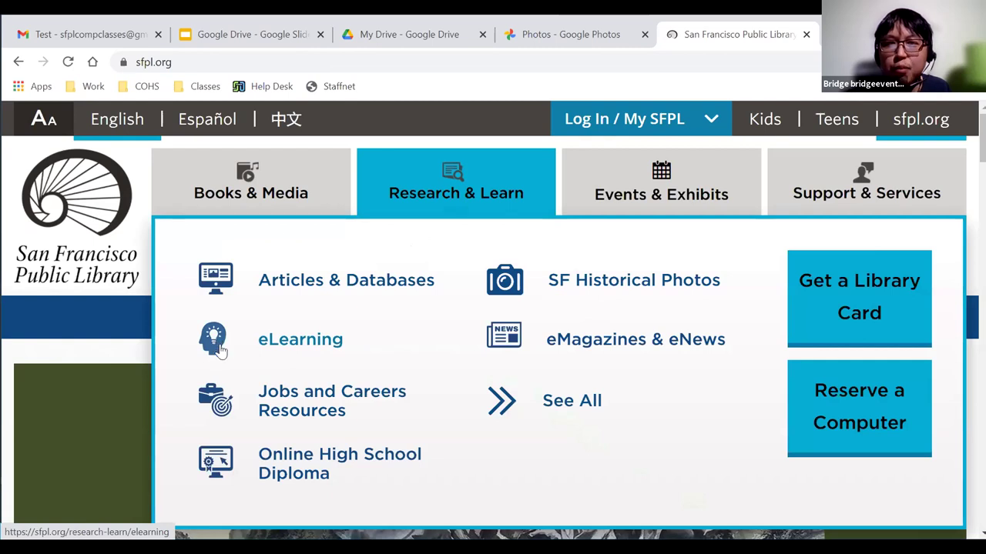
click(291, 348)
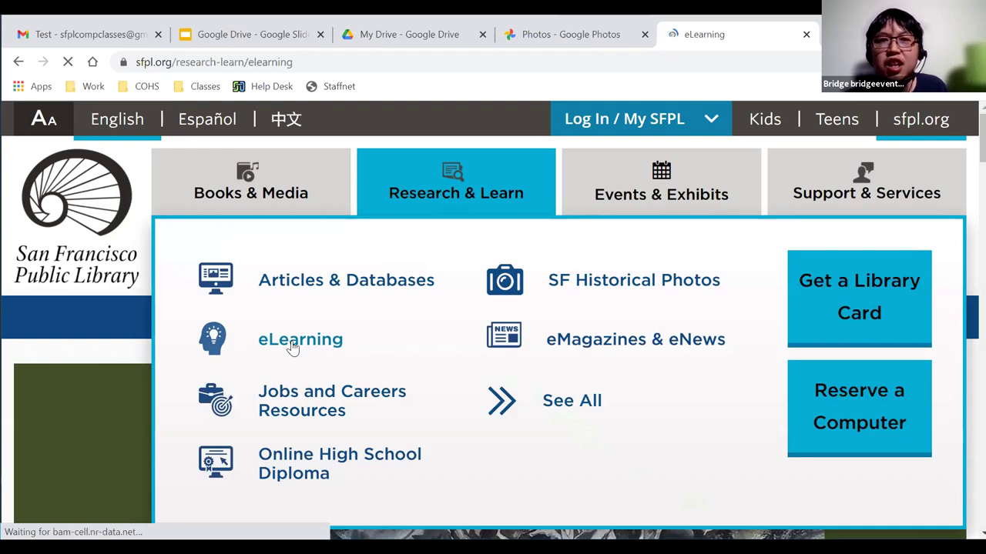